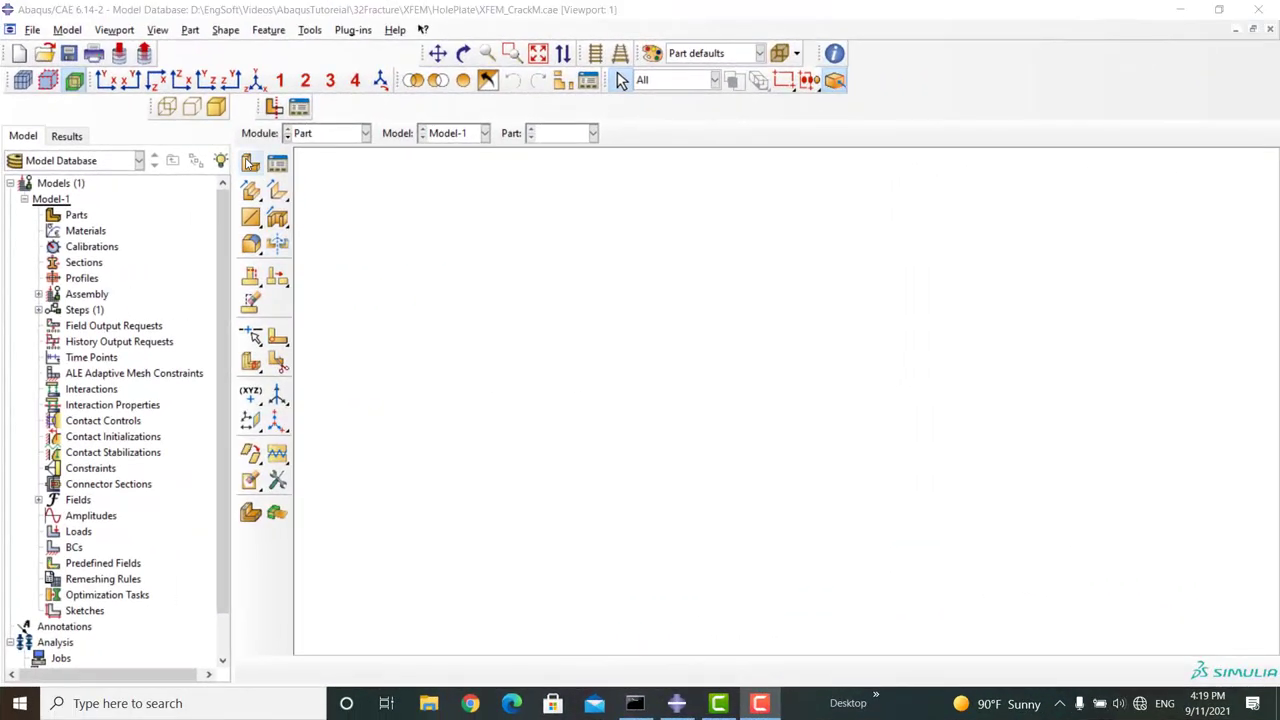
- Create a 2D planar deformable shell part named HolePlate with an approximate size of 1
click(251, 163)
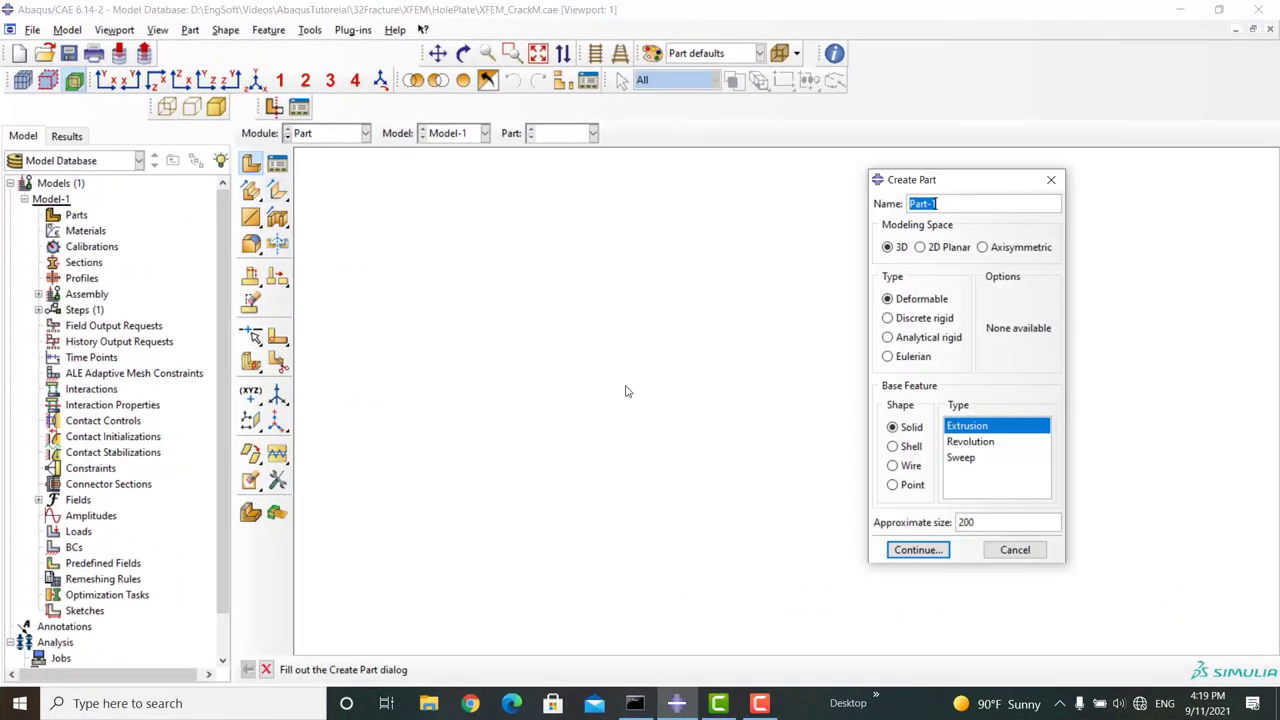
text(HolePlate)
click(938, 248)
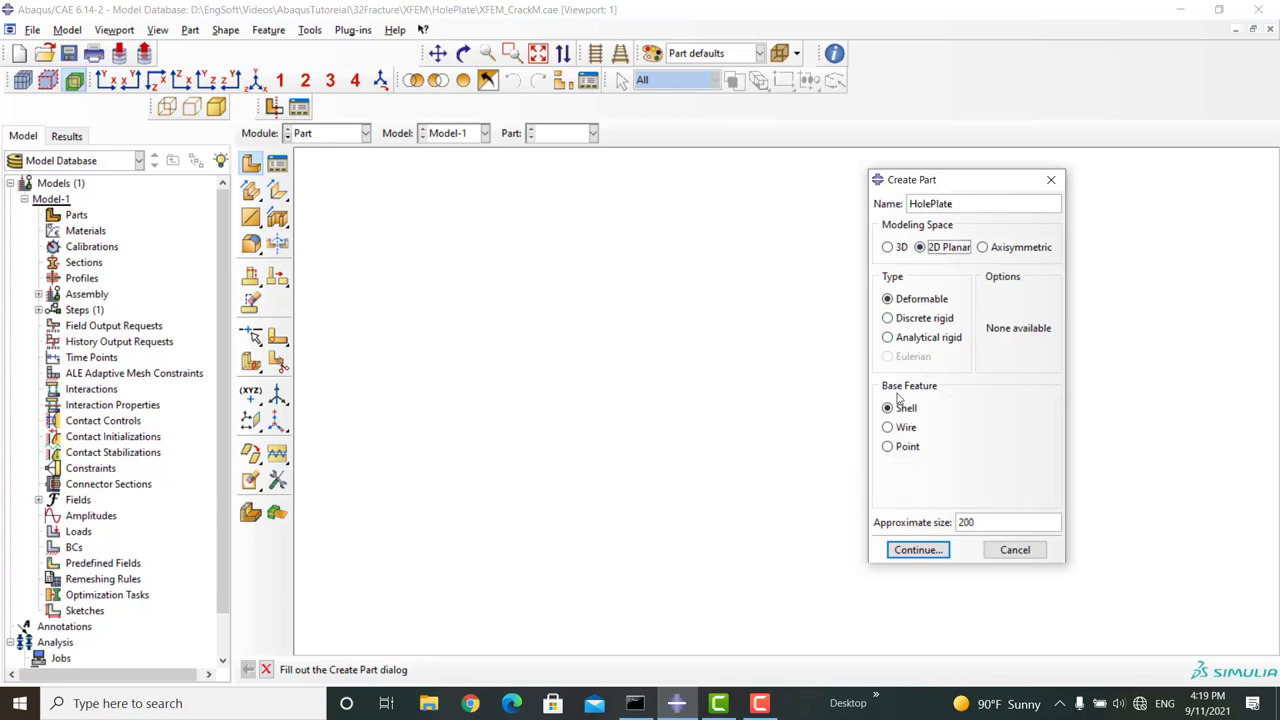
click(981, 522)
double_click(981, 522)
text(1)
click(918, 550)
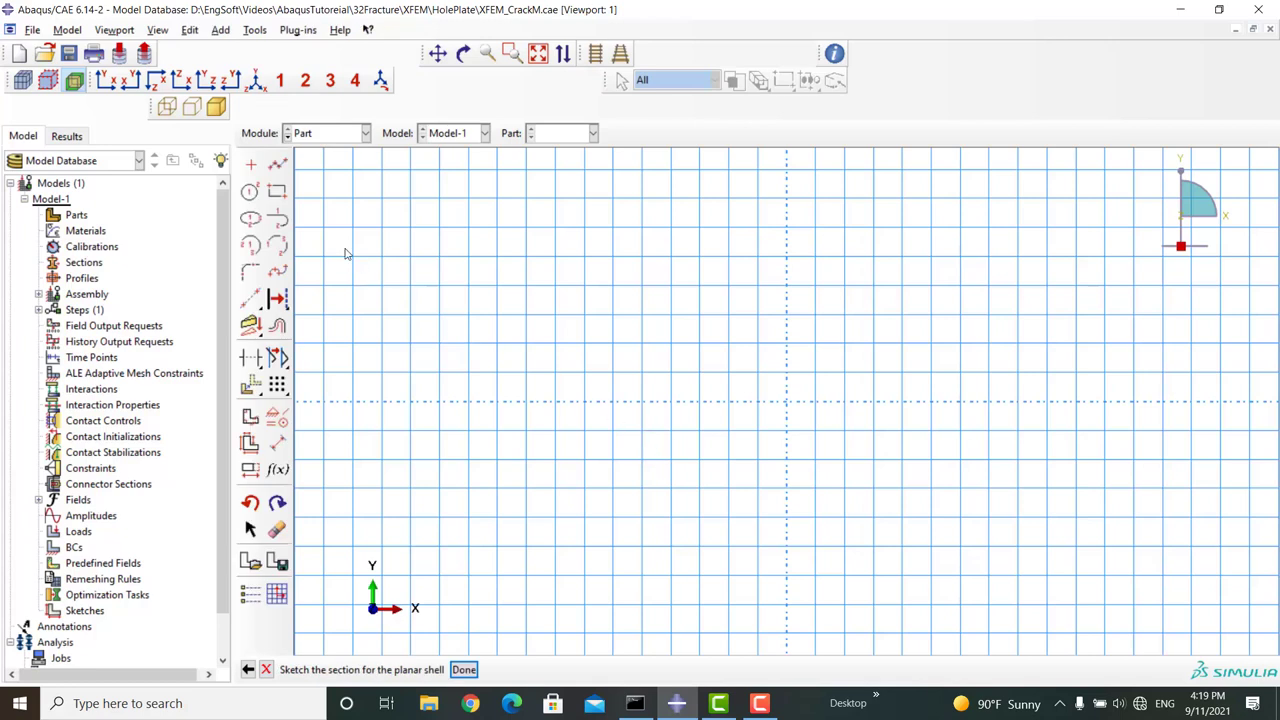
- Sketch a rectangle for the plate from corner 0,0 to opposite corner 0.1,0.32
click(277, 191)
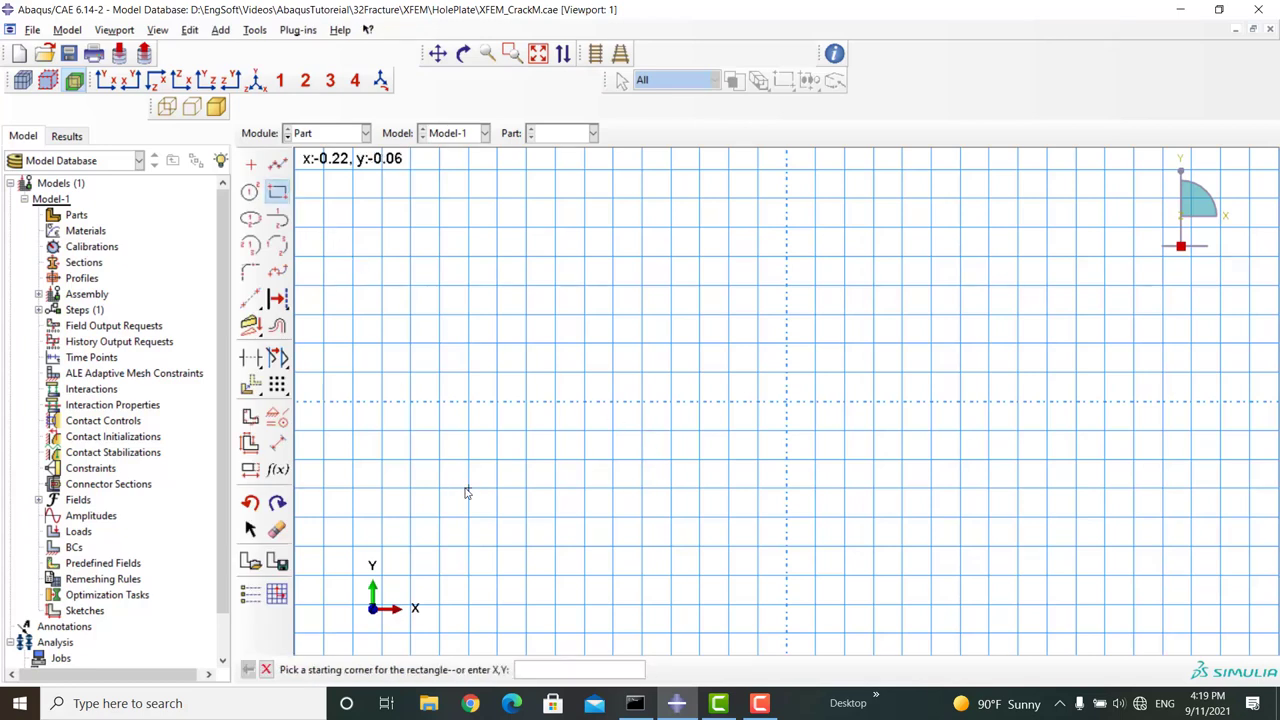
text(0,0)
key(Return)
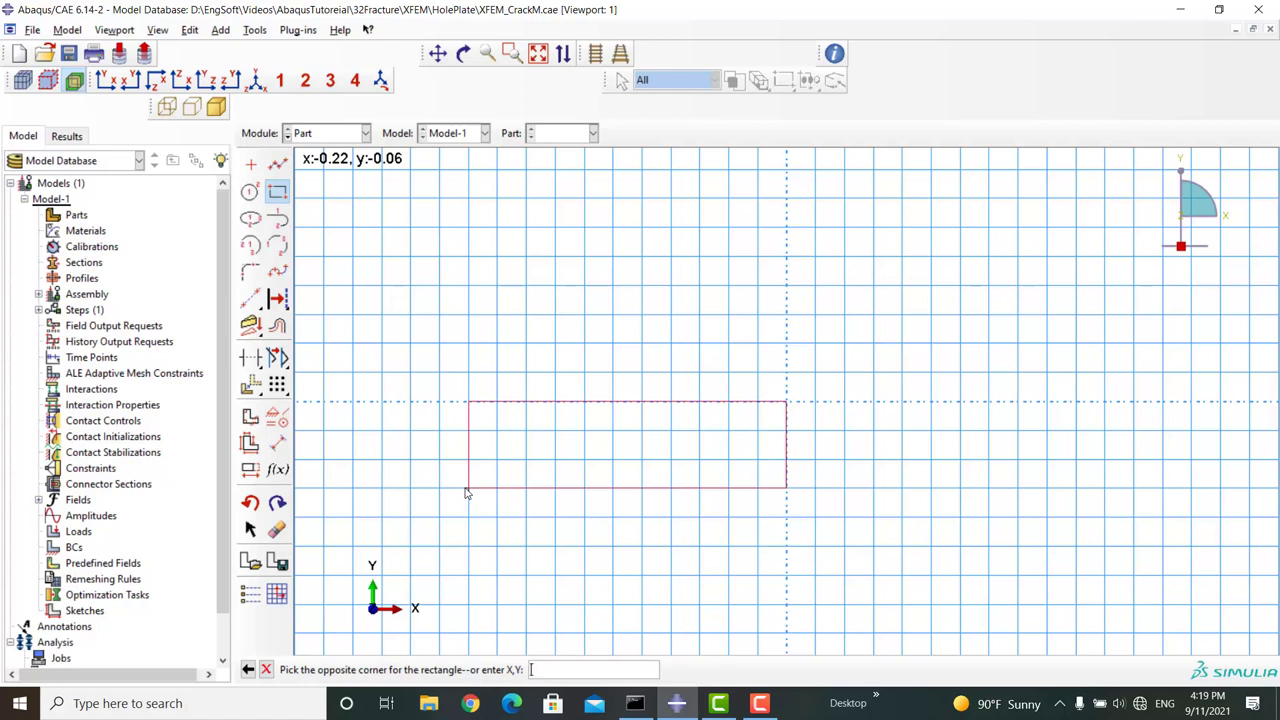
text(0.1,)
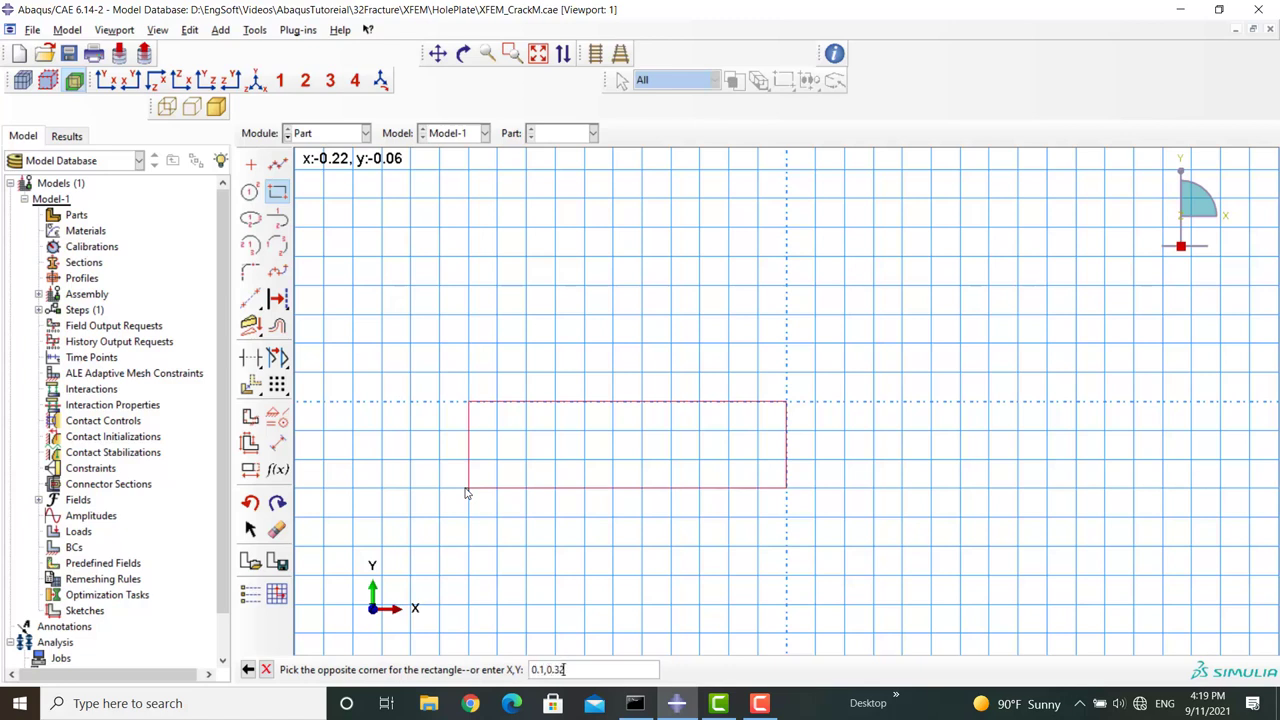
text(0.3)
key(Return)
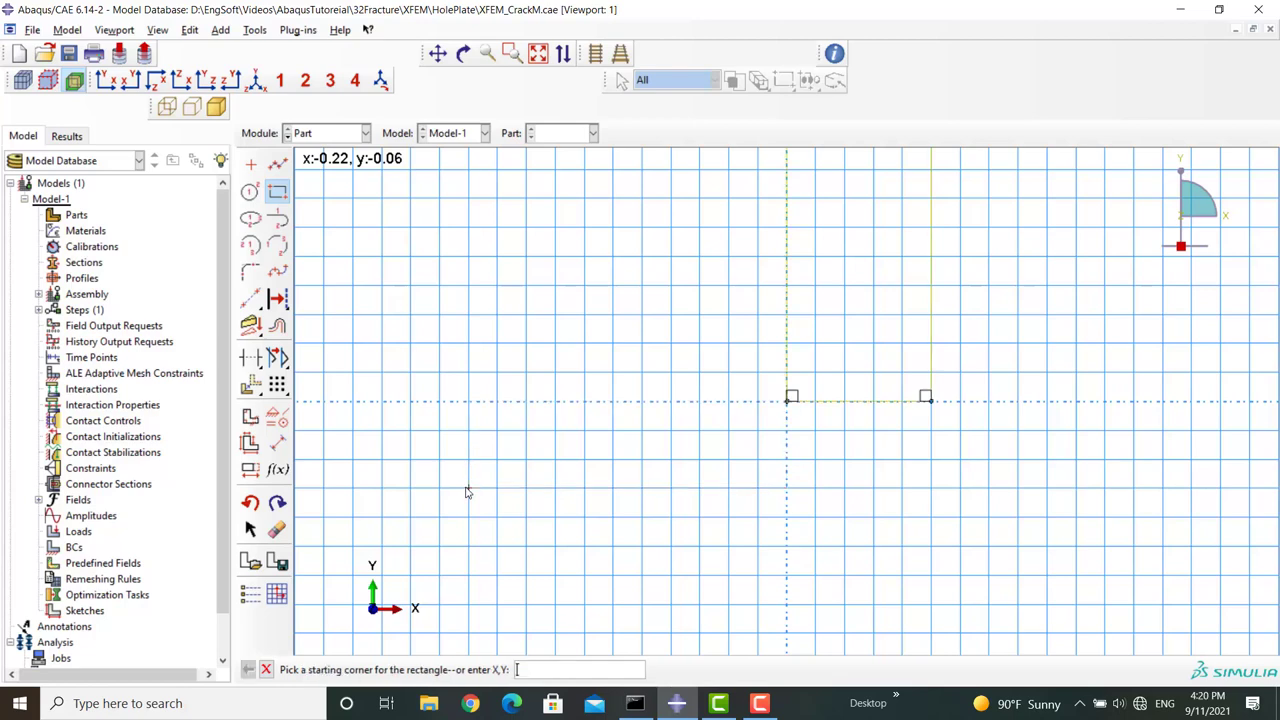
scroll(553, 592, down, 3)
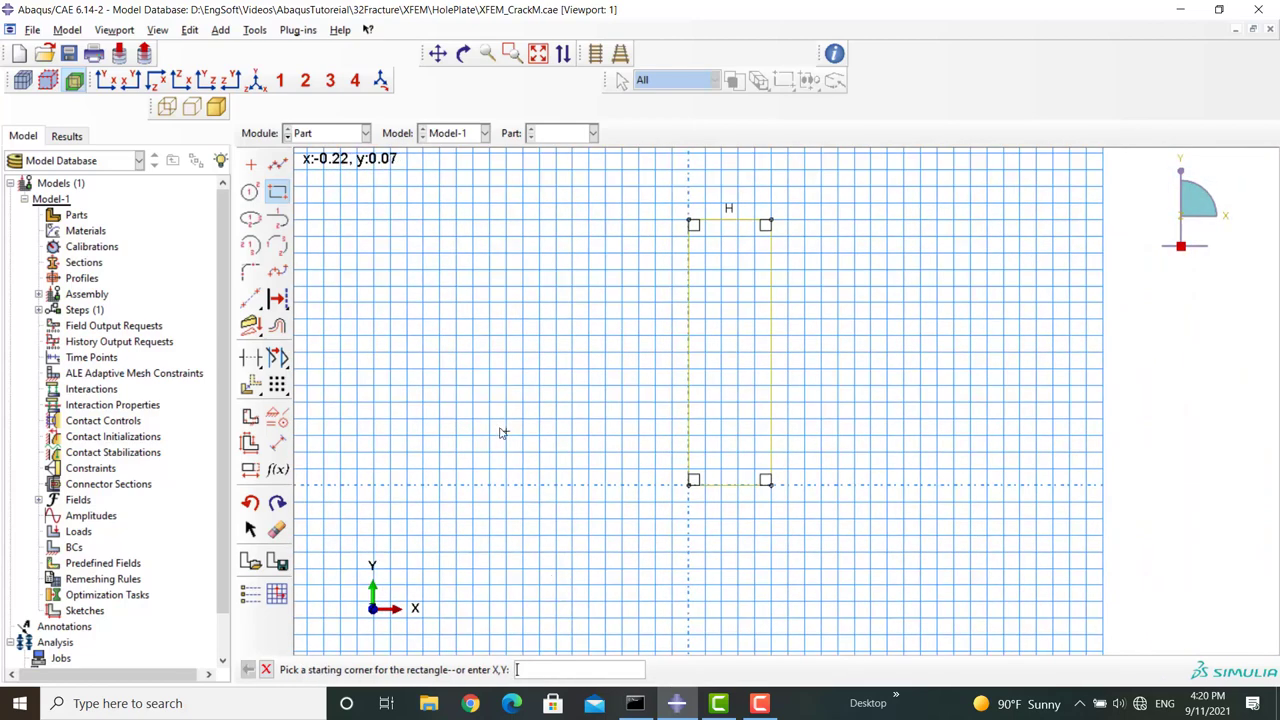
- Draw a circle centred on the midpoint of the rectangle's left edge and set its radius to 0.02
click(250, 191)
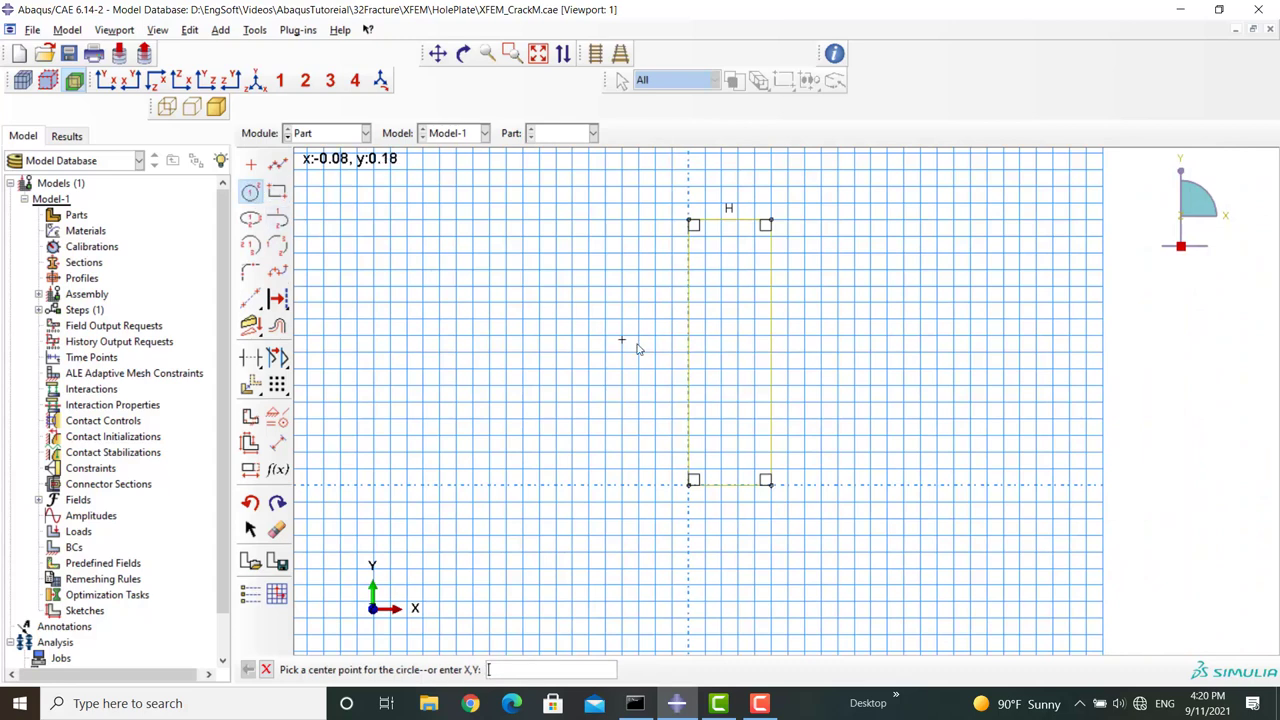
click(688, 352)
click(713, 328)
click(277, 443)
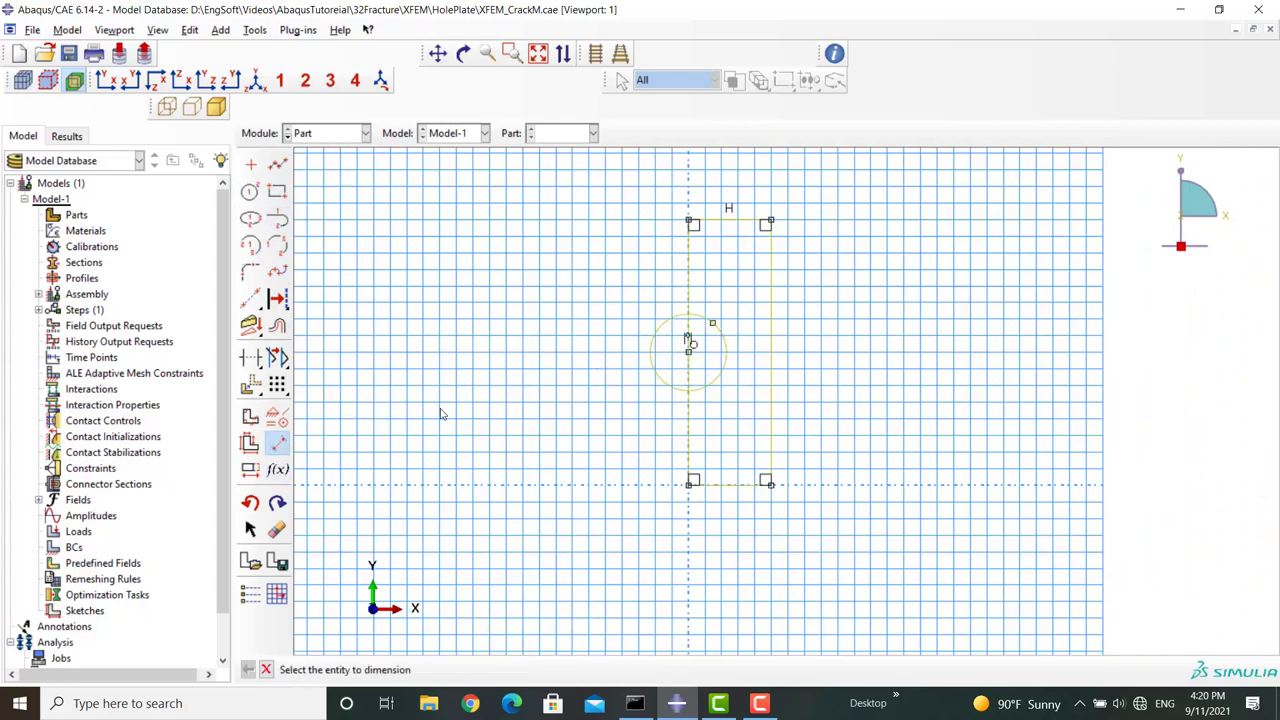
click(660, 377)
click(603, 381)
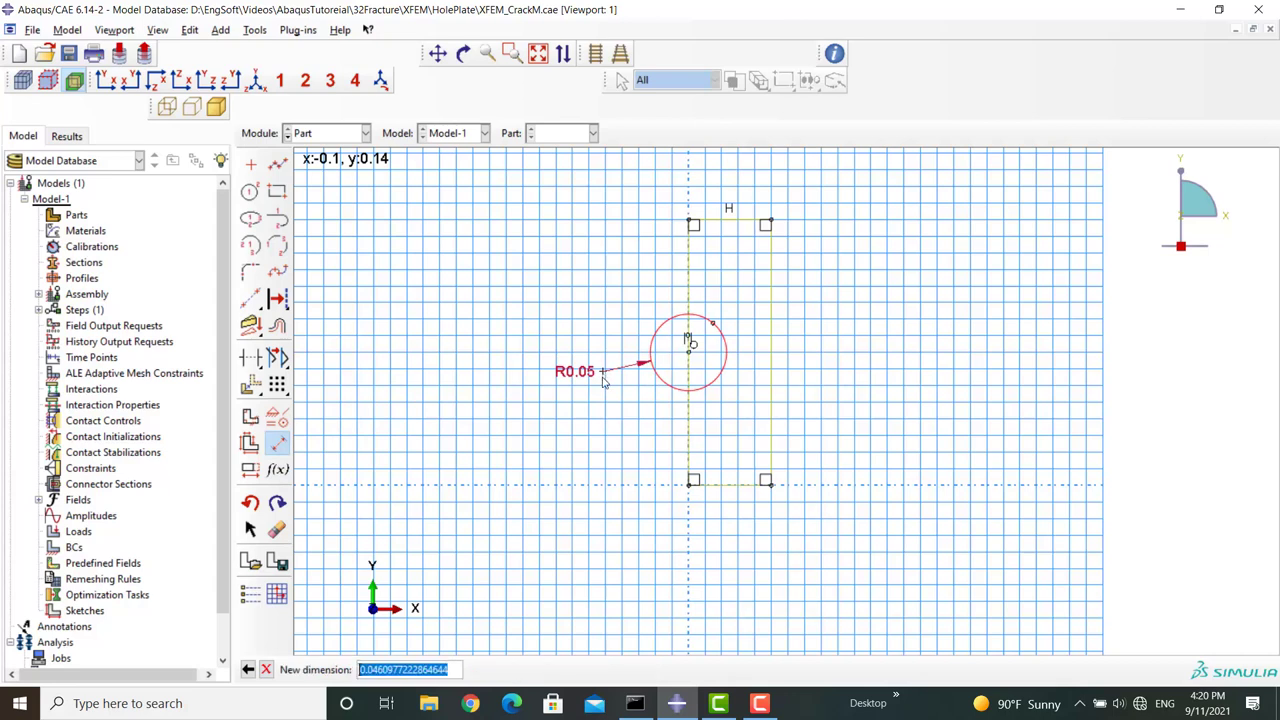
text(0.03)
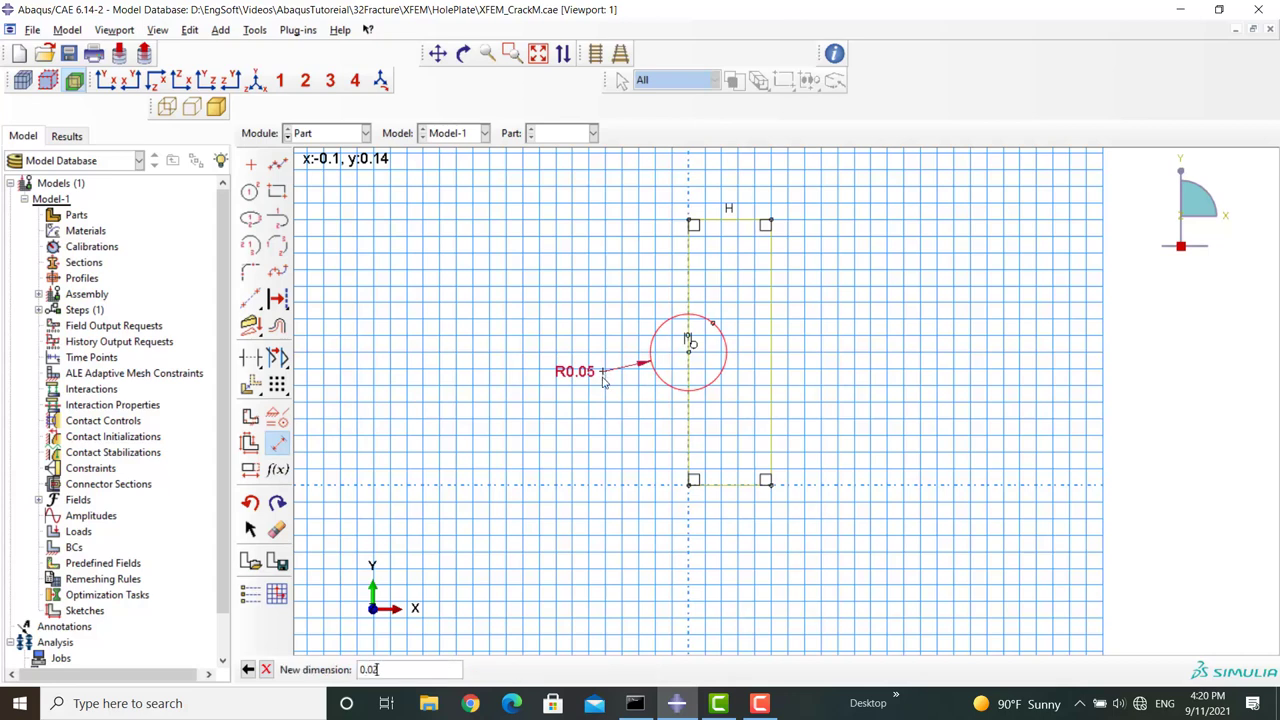
key(Return)
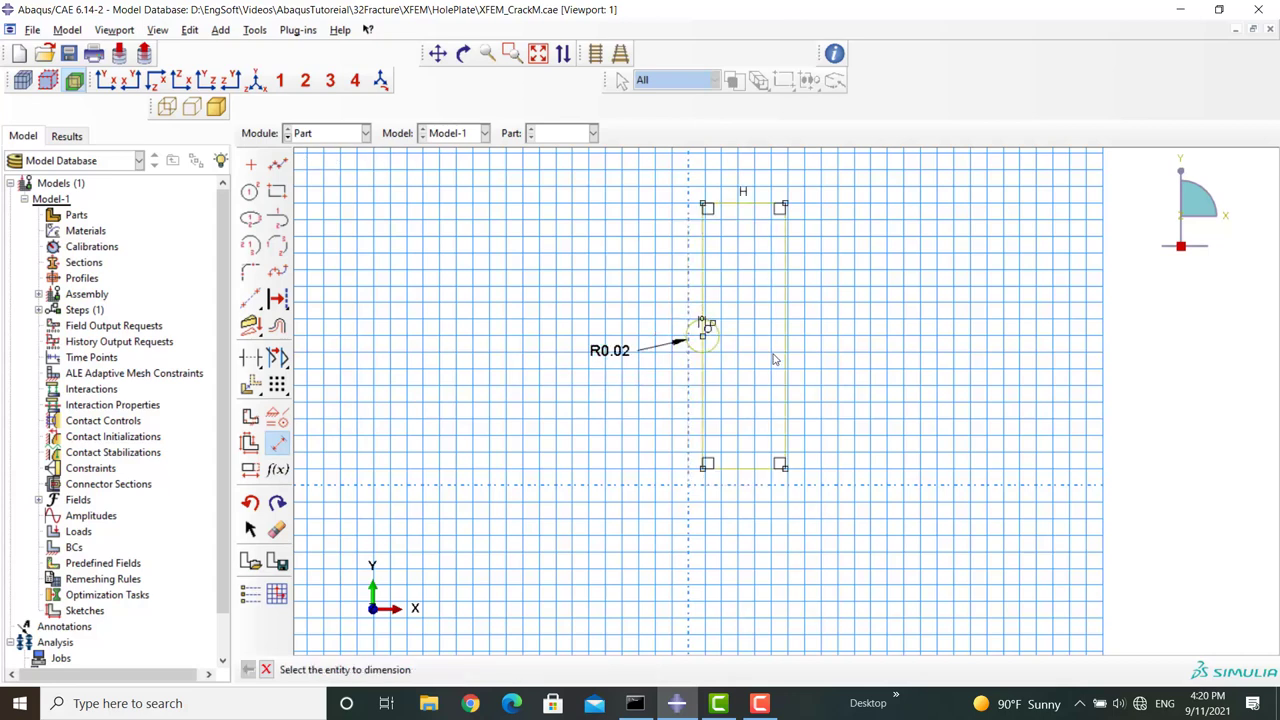
- Trim the circle's outer half and the edge segment inside it to leave a semicircular notch, and finish the part sketch
scroll(702, 326, up, 8)
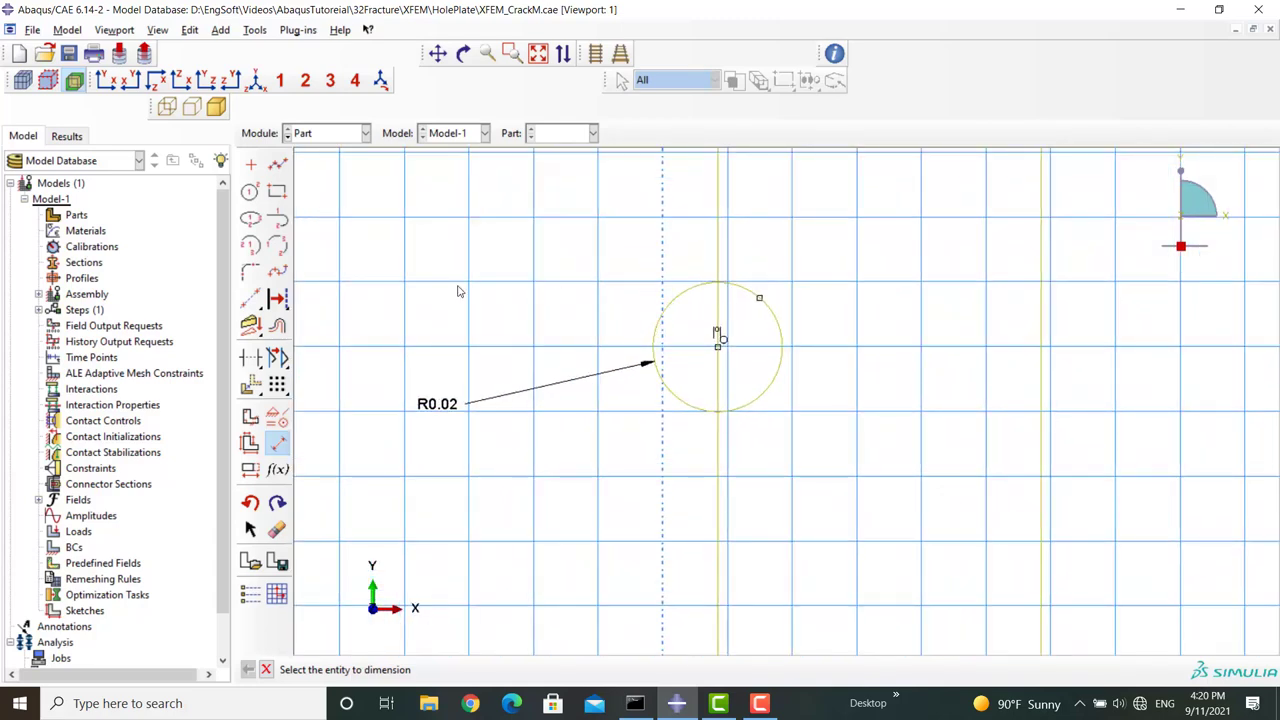
click(250, 358)
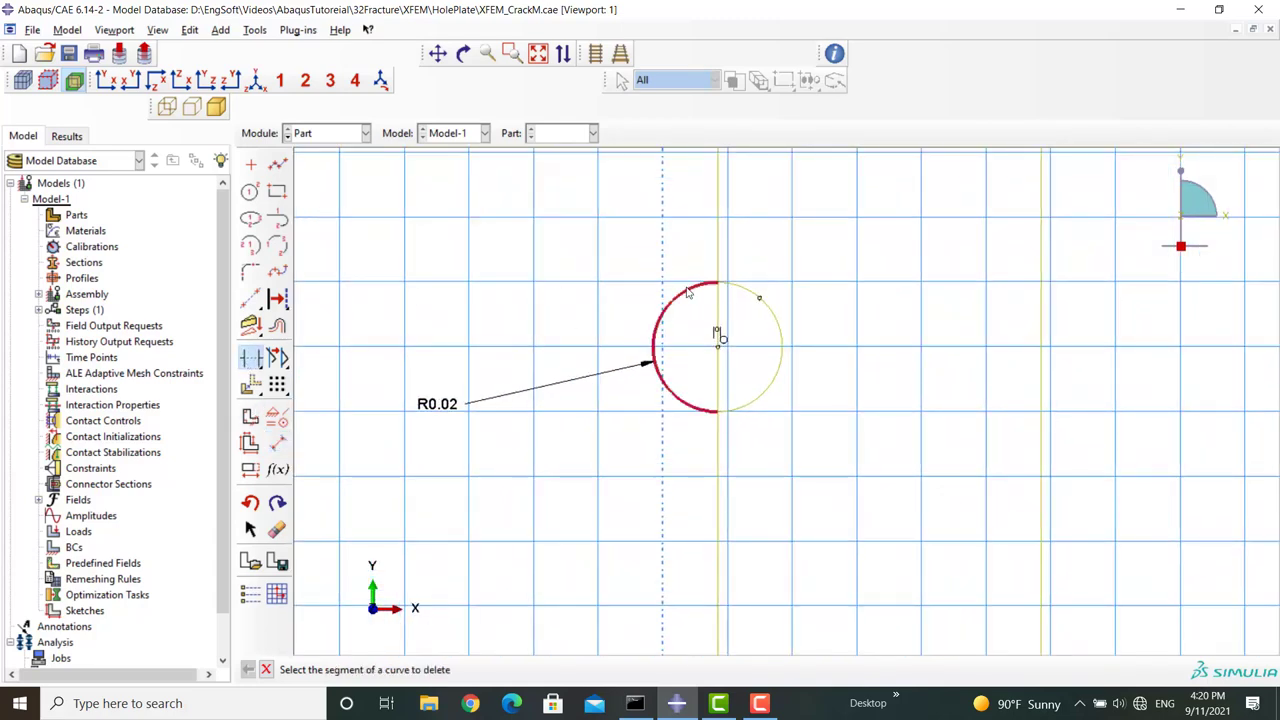
click(655, 360)
click(718, 370)
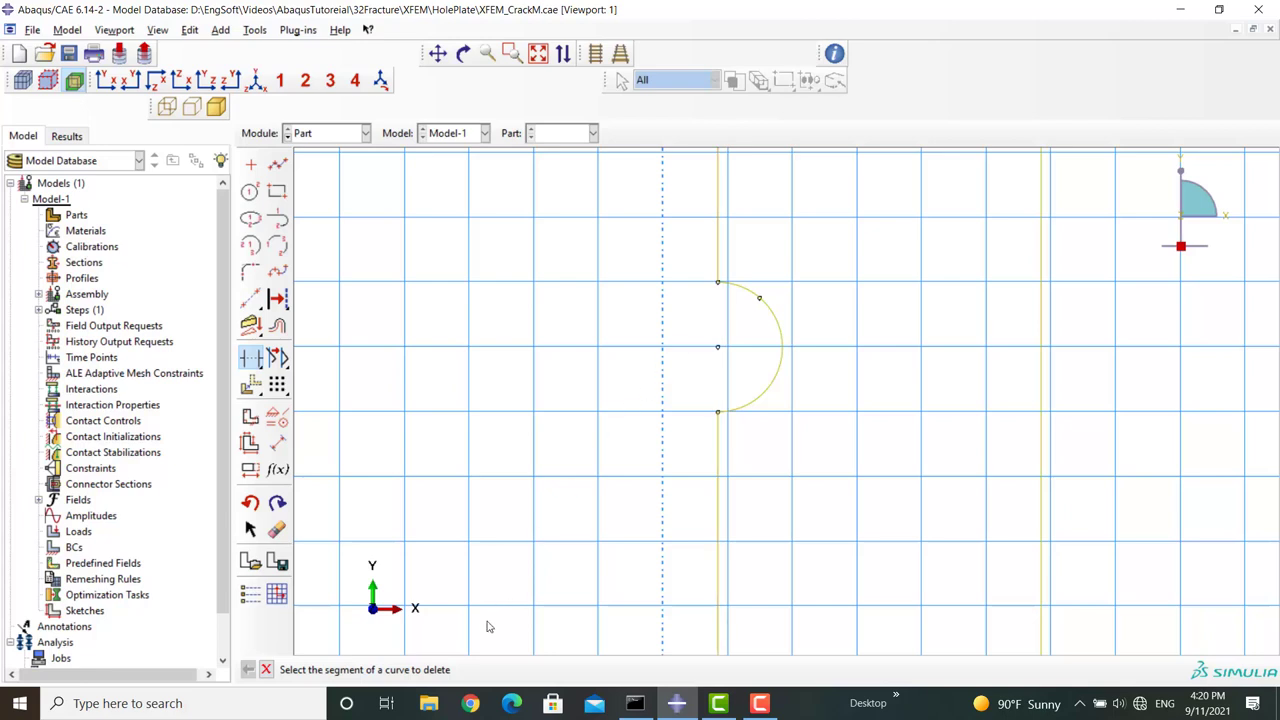
click(266, 669)
click(461, 669)
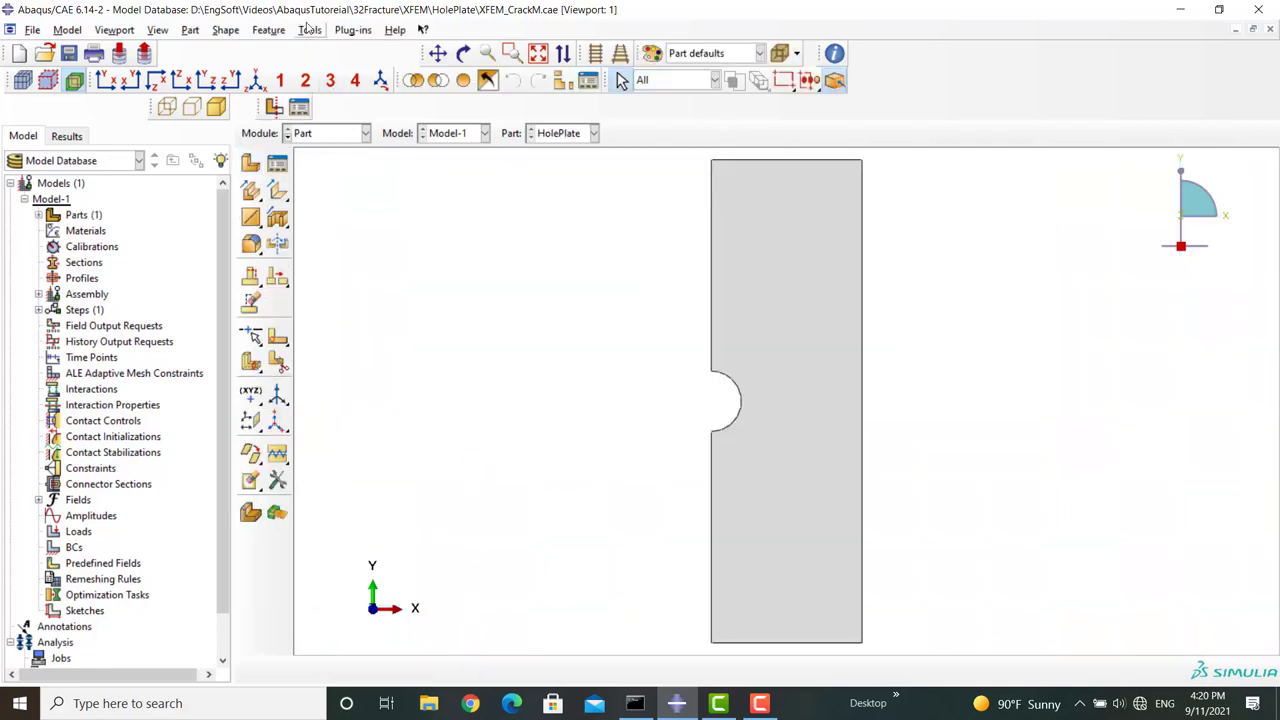
- Start a face partition of the plate using the Sketch method
click(310, 29)
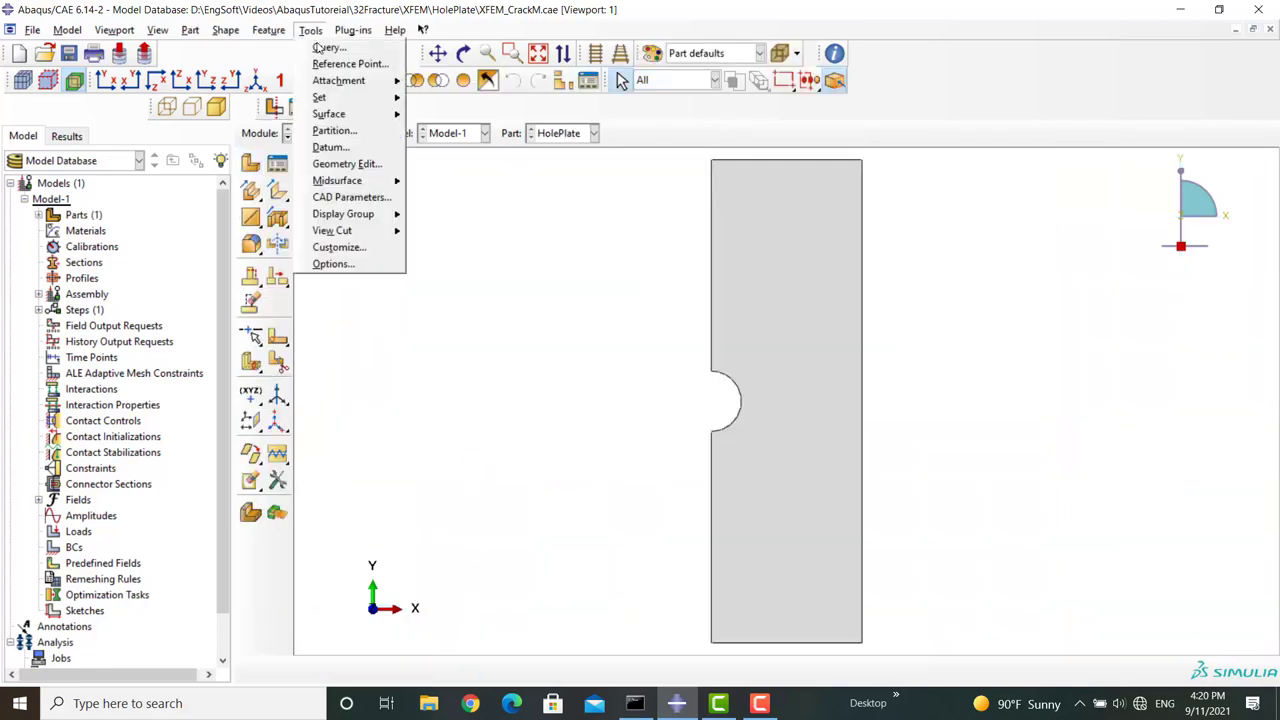
click(343, 131)
click(80, 174)
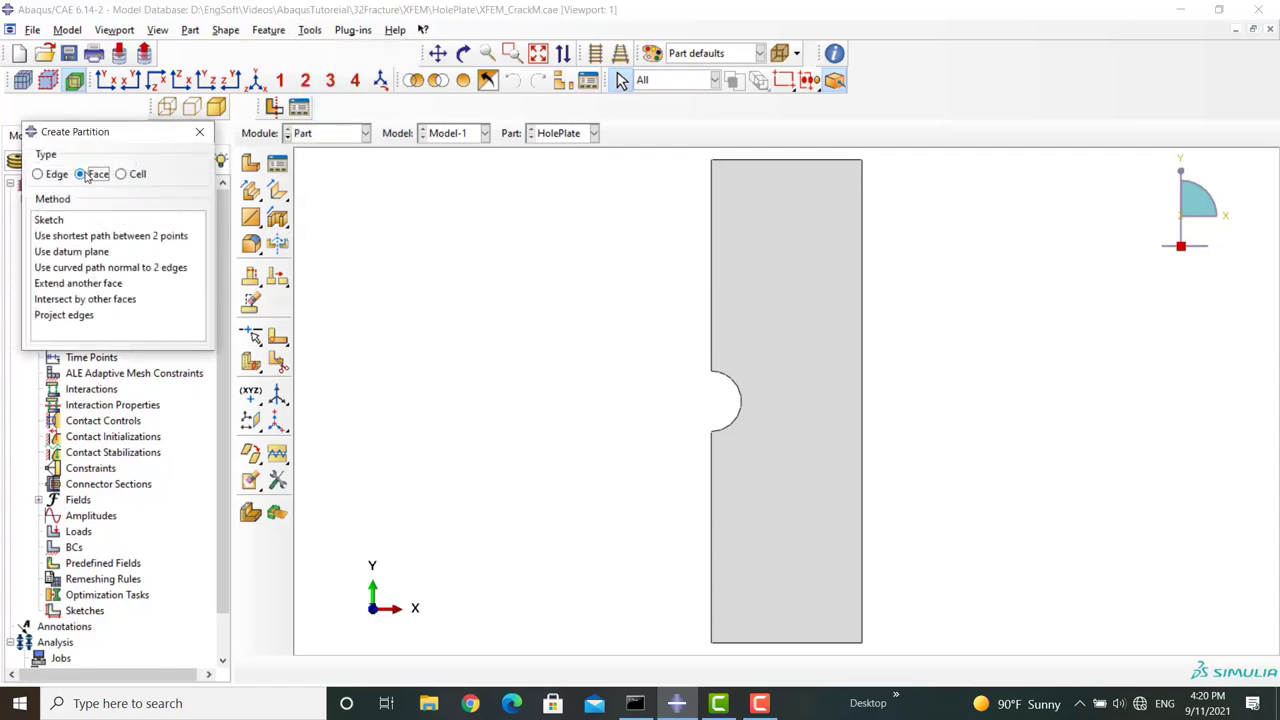
click(57, 220)
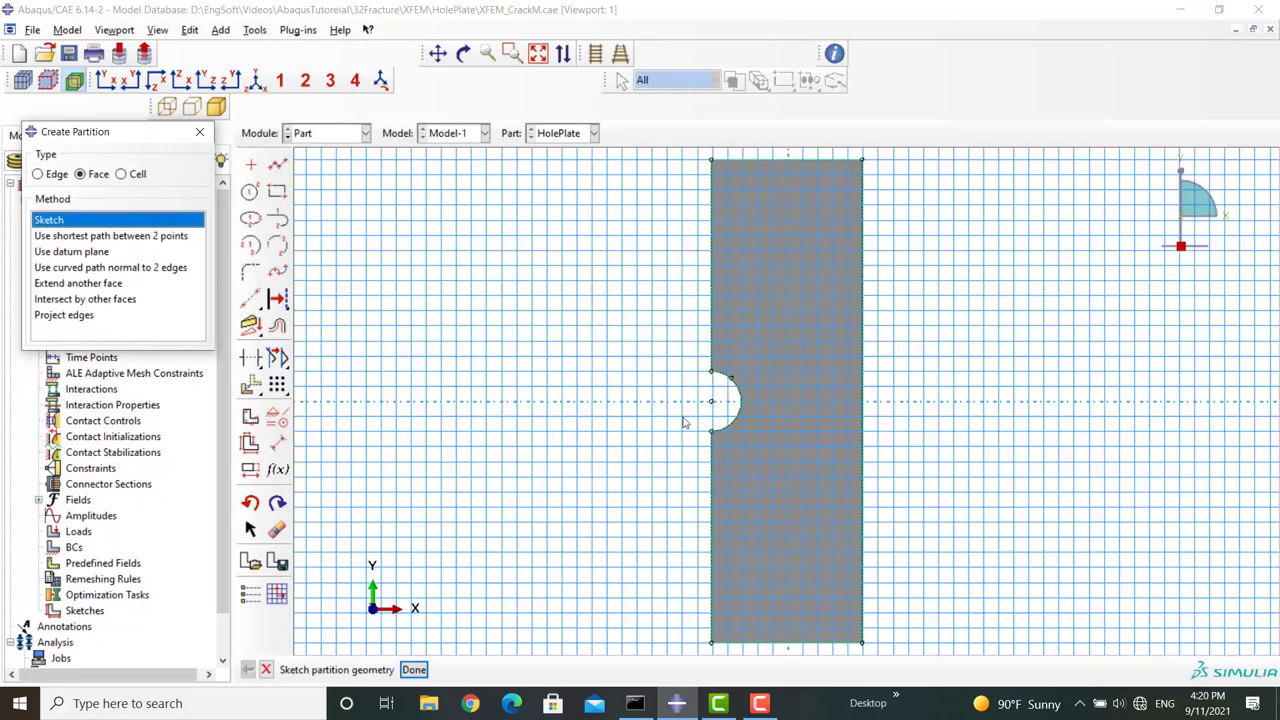
scroll(566, 330, down, 1)
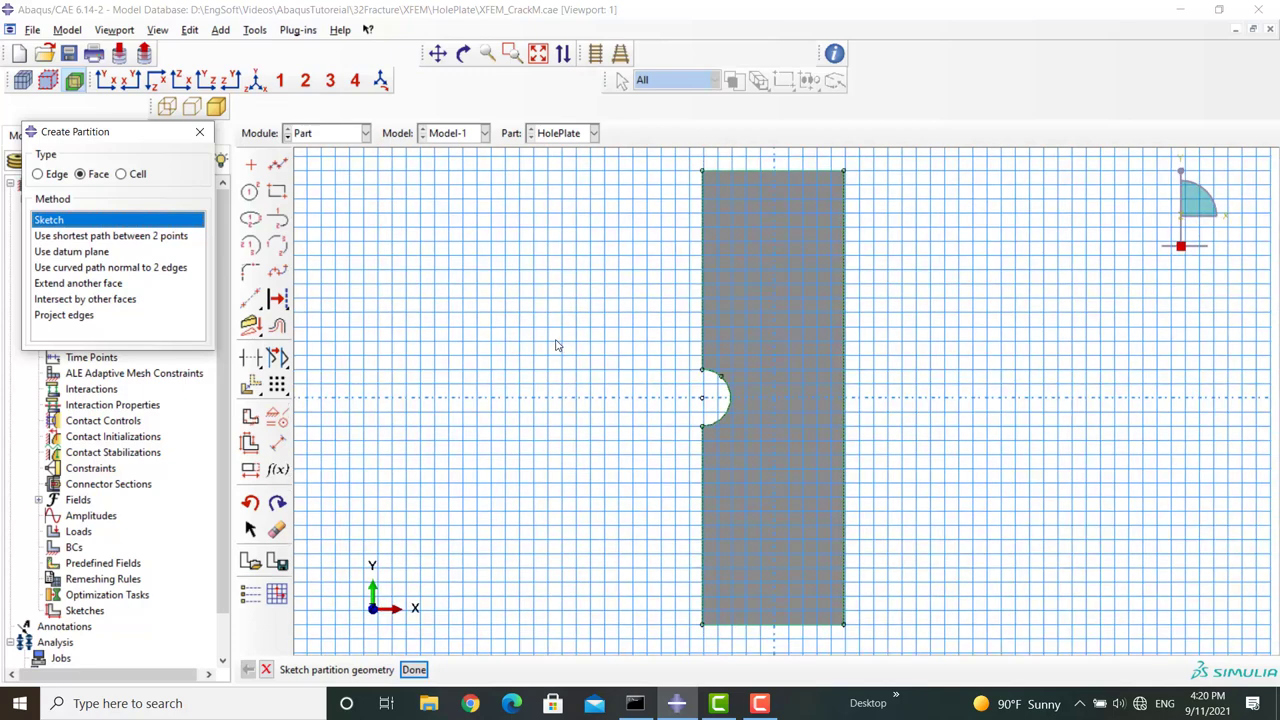
- Place four isolated points along the plate's right edge, two below and two above the hole's centreline
click(251, 164)
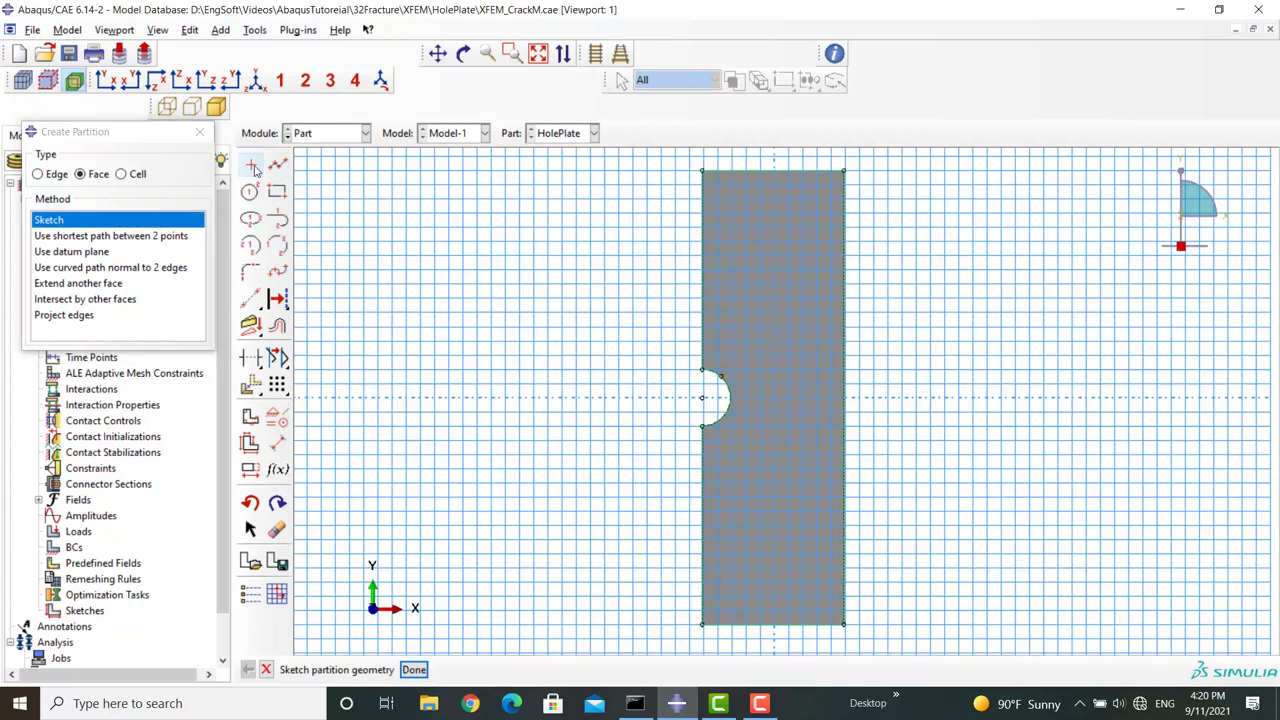
click(846, 559)
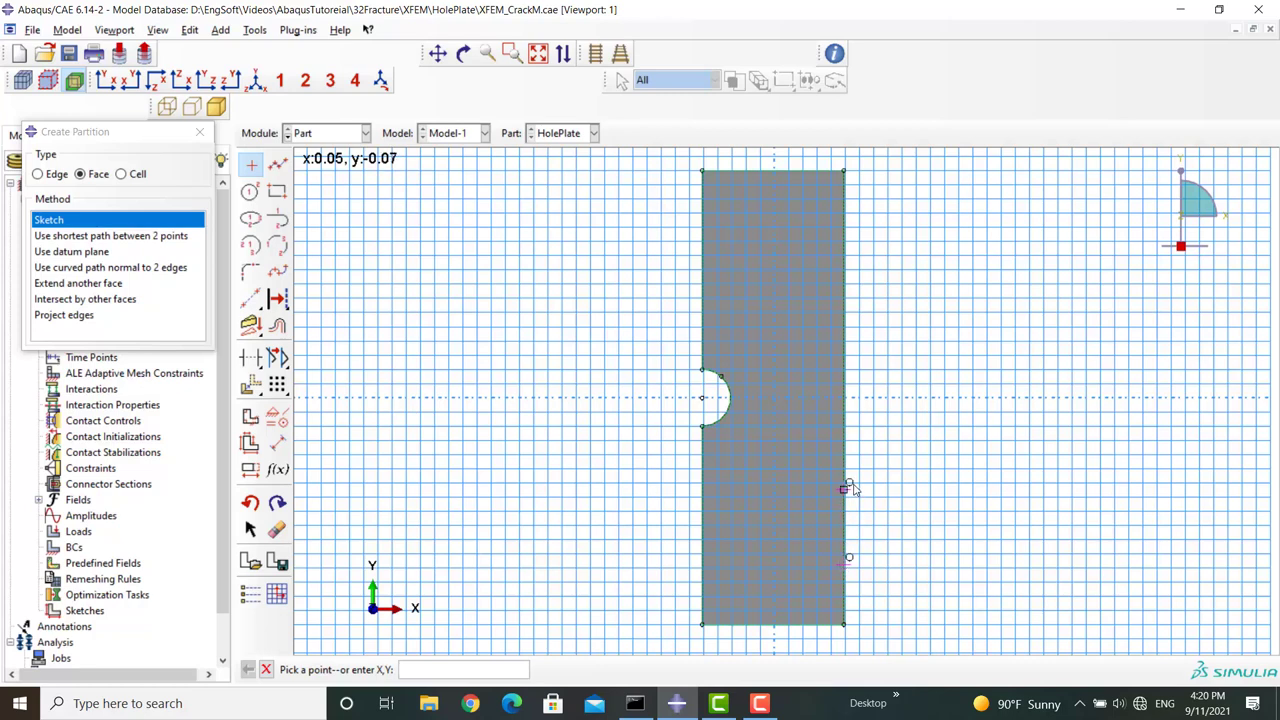
click(848, 485)
click(847, 346)
click(847, 271)
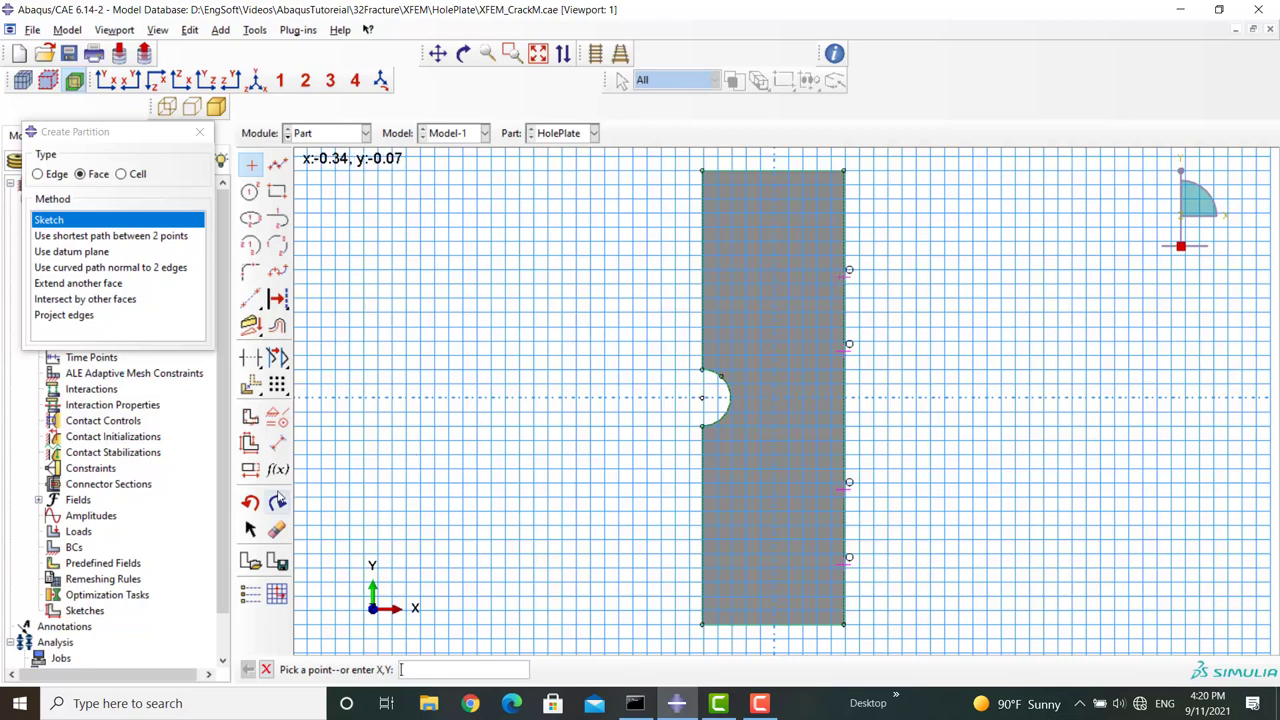
- Dimension the lowest edge point 0.09 vertically above the plate's bottom-right corner
click(281, 450)
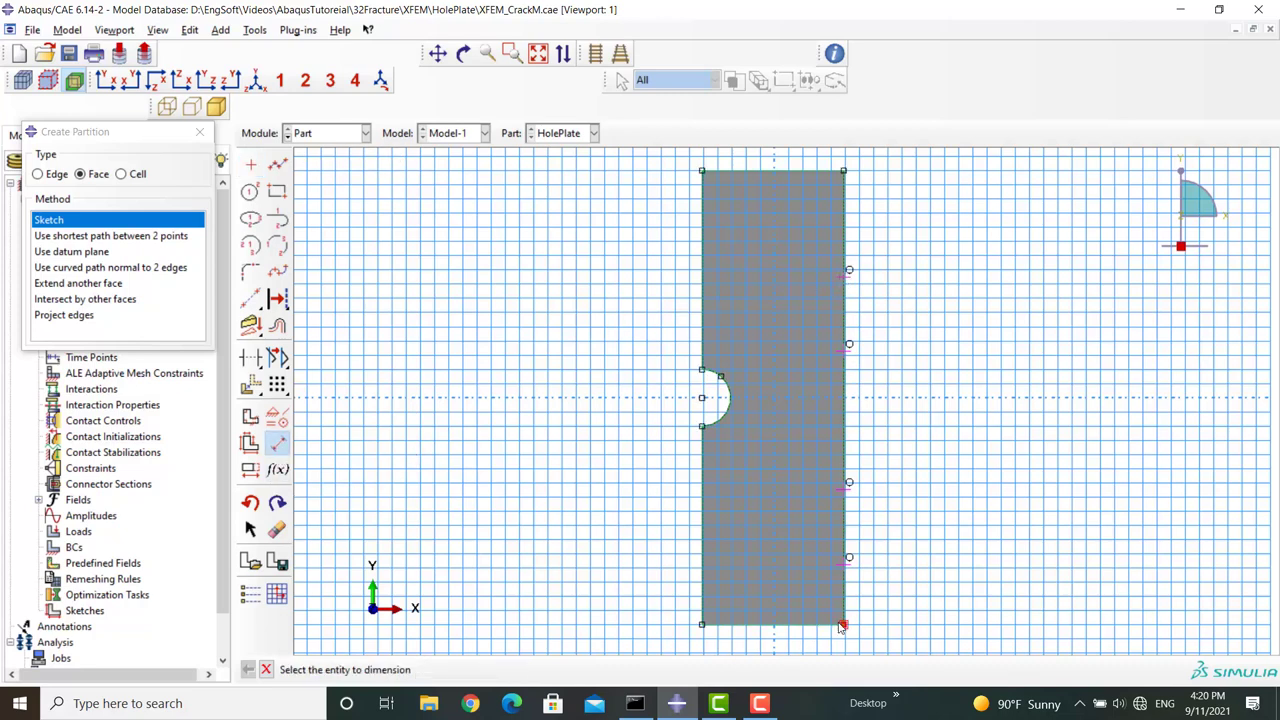
click(843, 623)
click(848, 558)
click(889, 589)
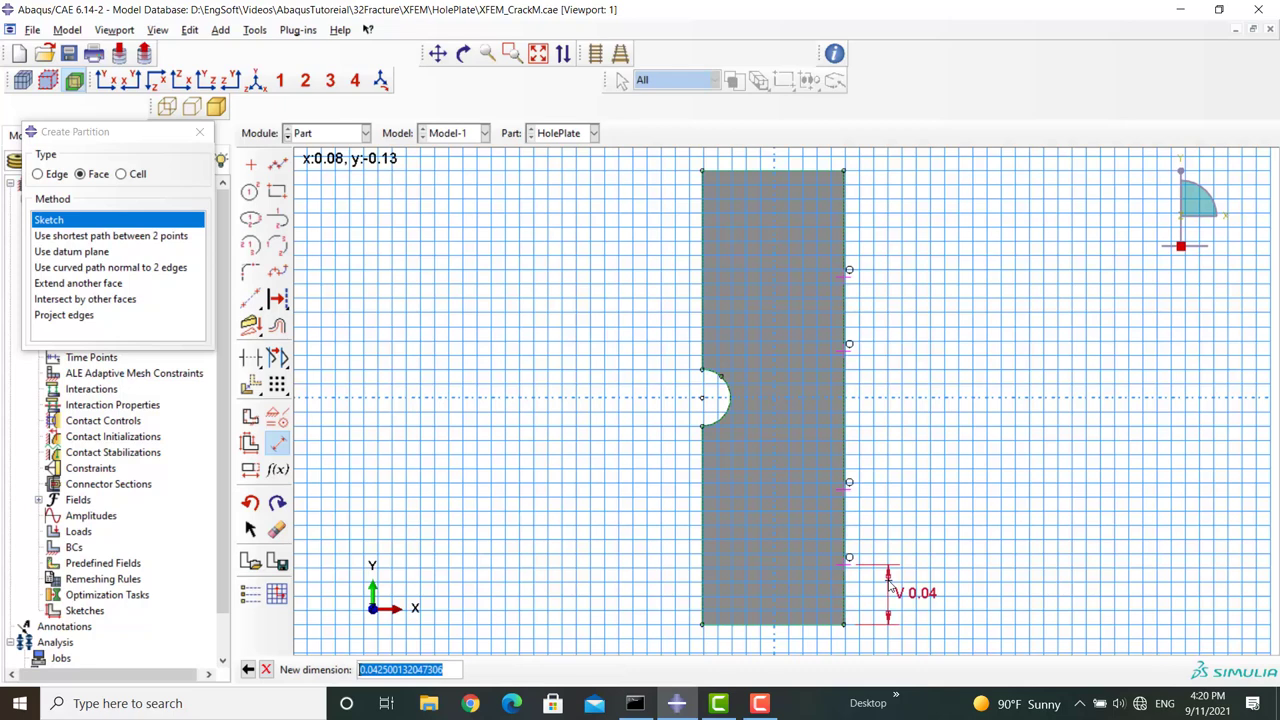
text(0.05)
key(Return)
- Dimension the spacing between the lowest and second-lowest points on the right edge as 0.06
scroll(840, 495, up, 3)
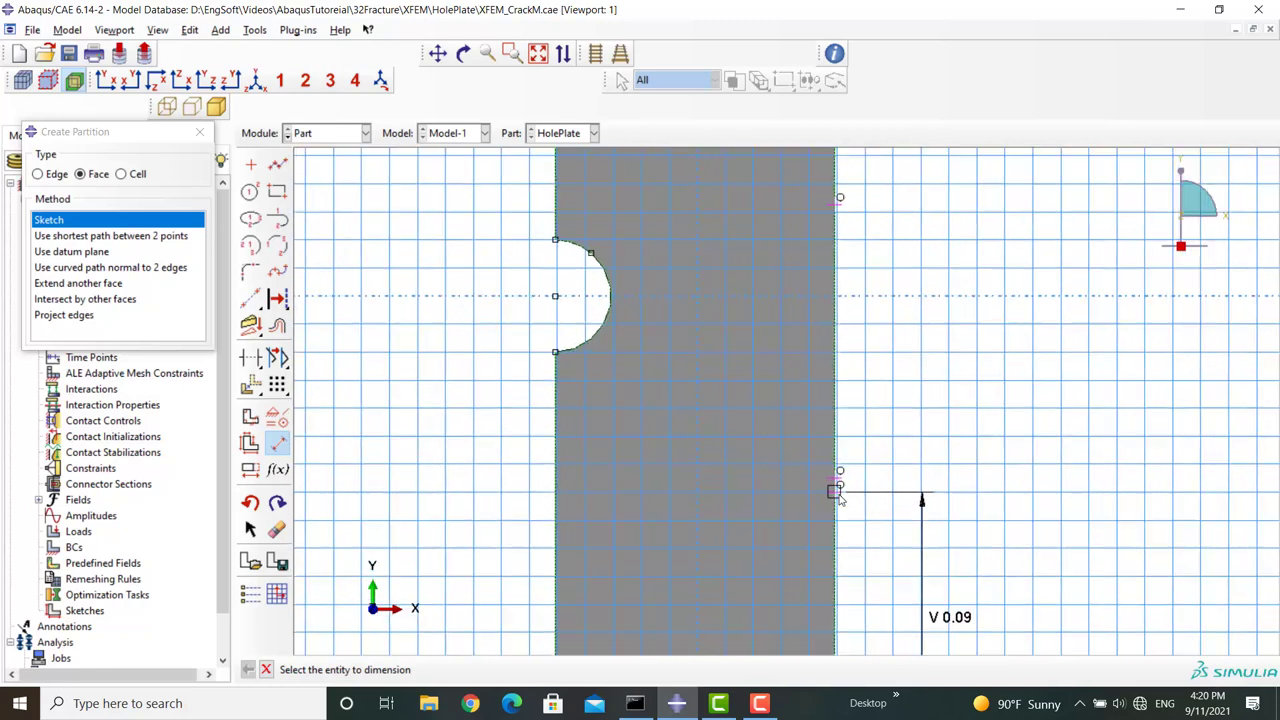
click(837, 489)
click(840, 470)
click(952, 465)
text(.0)
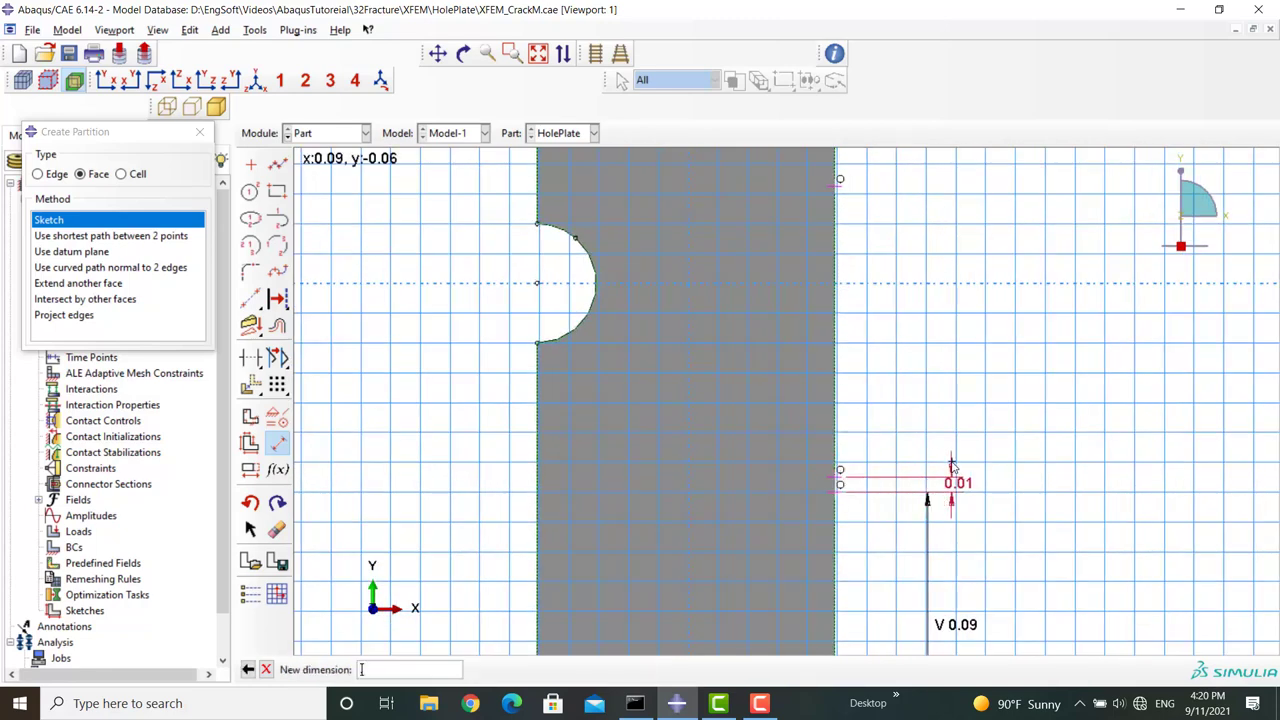
text(6)
key(Return)
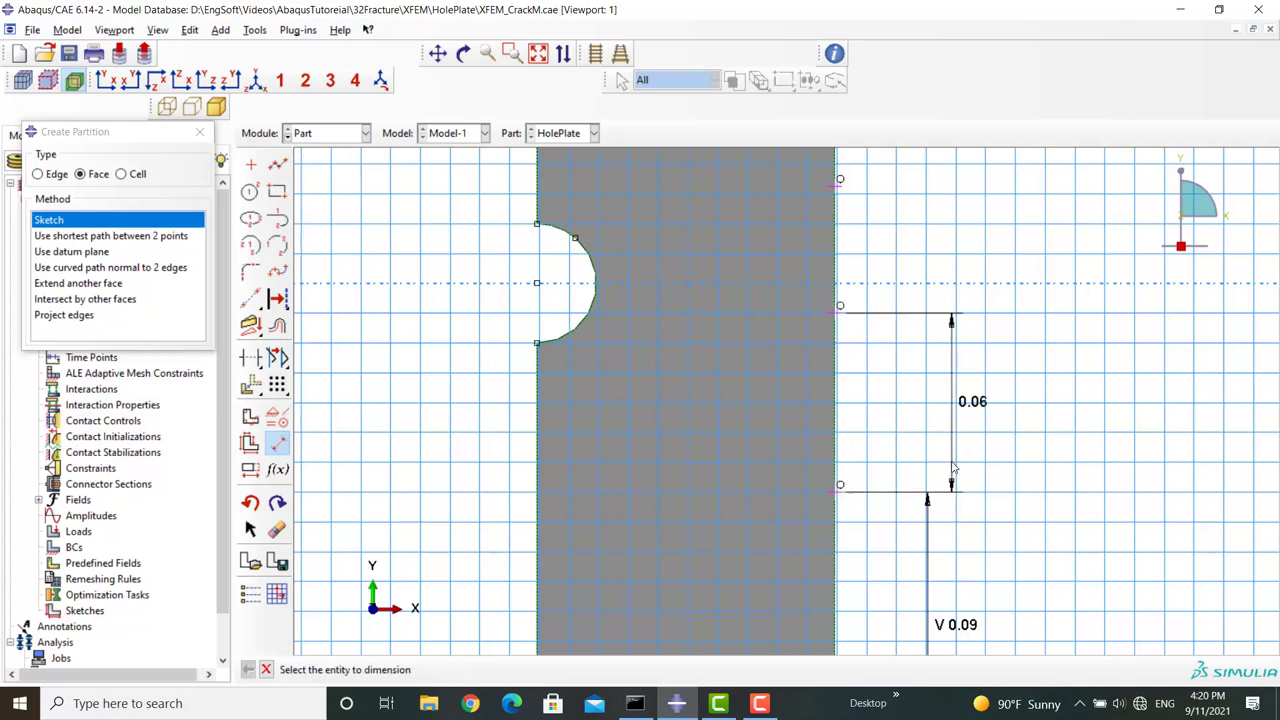
- Dimension the vertical spacing between the two middle points on the right edge as 0.02
scroll(855, 587, down, 2)
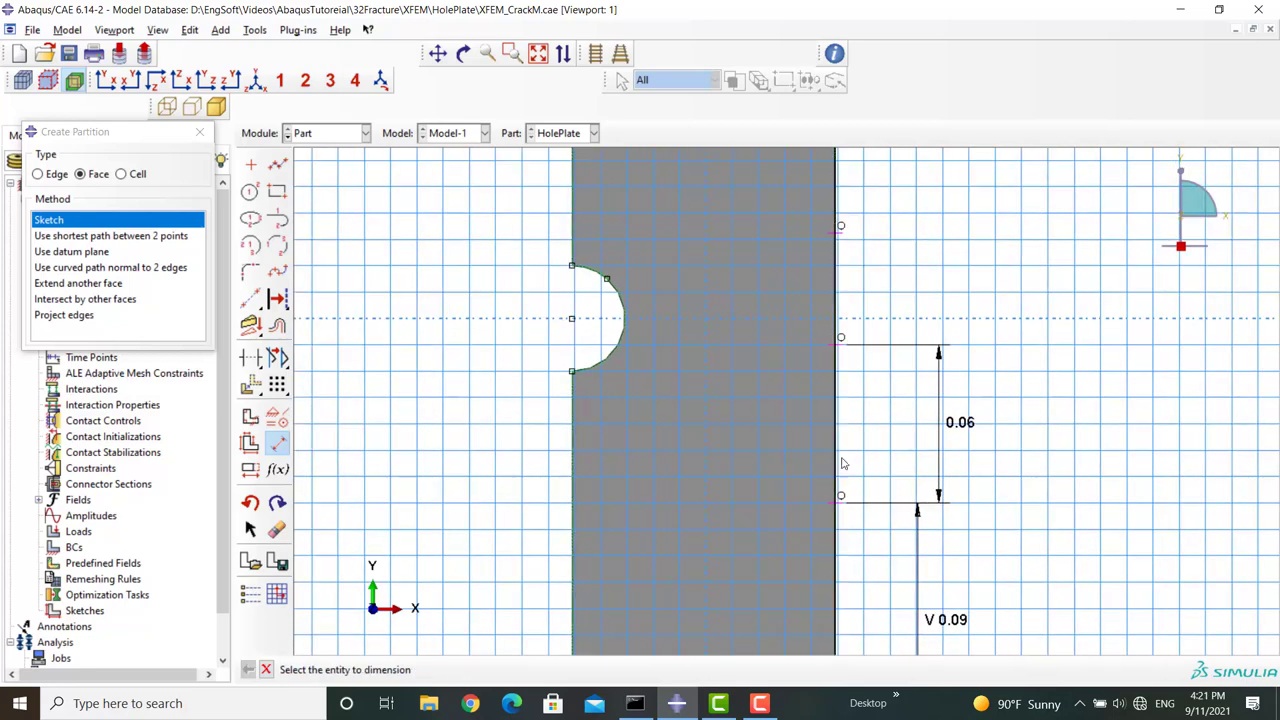
click(836, 344)
click(840, 226)
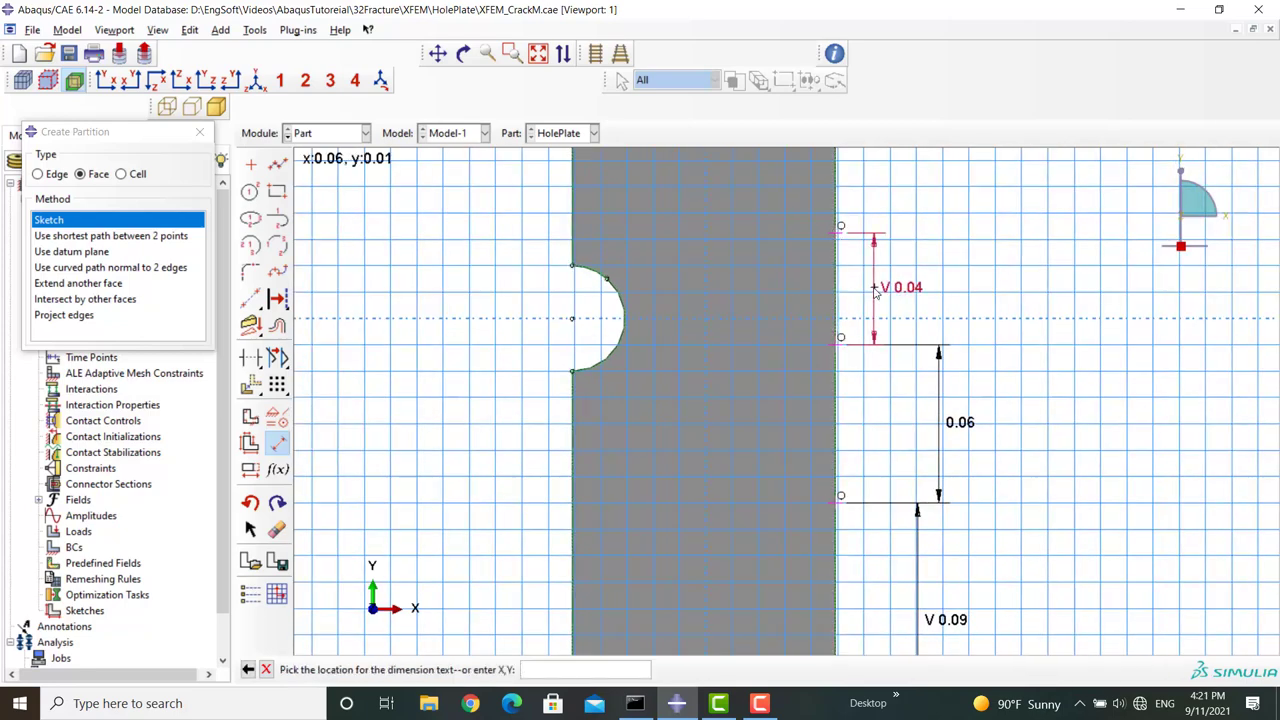
click(875, 289)
text(.03)
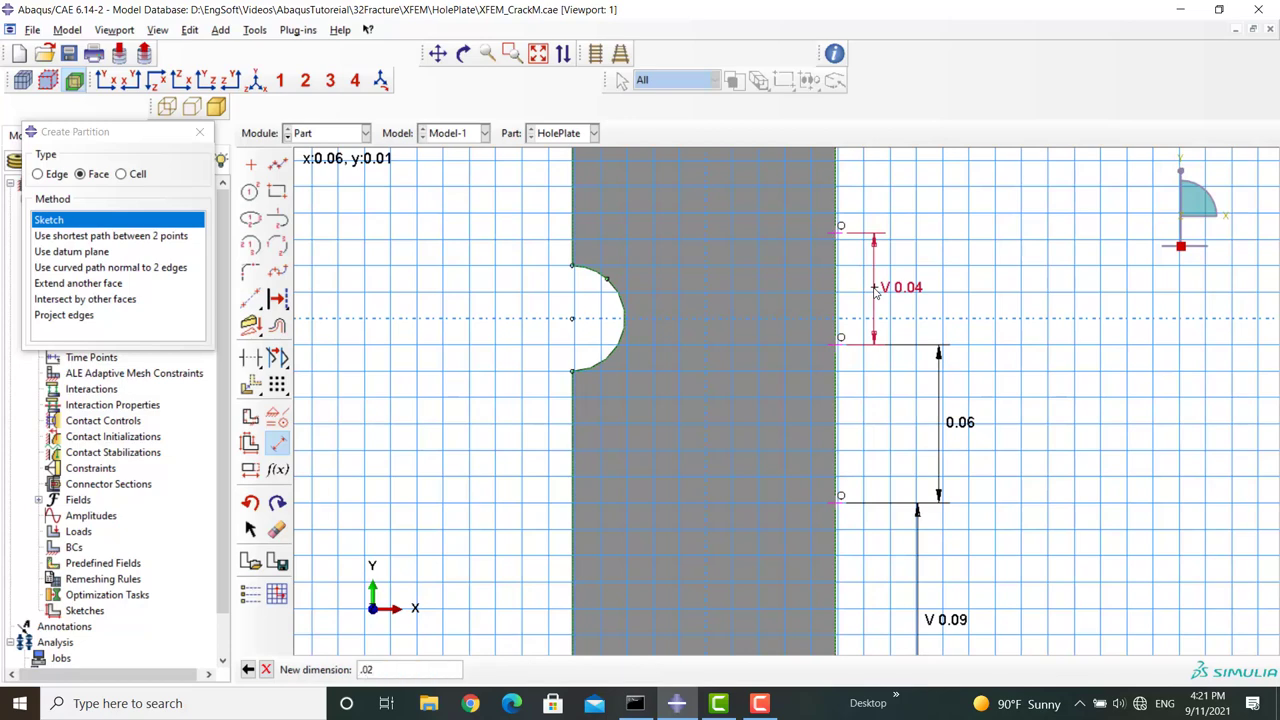
key(Return)
- Dimension the vertical spacing between the upper middle point and the topmost point on the right edge as 0.06
scroll(857, 400, down, 1)
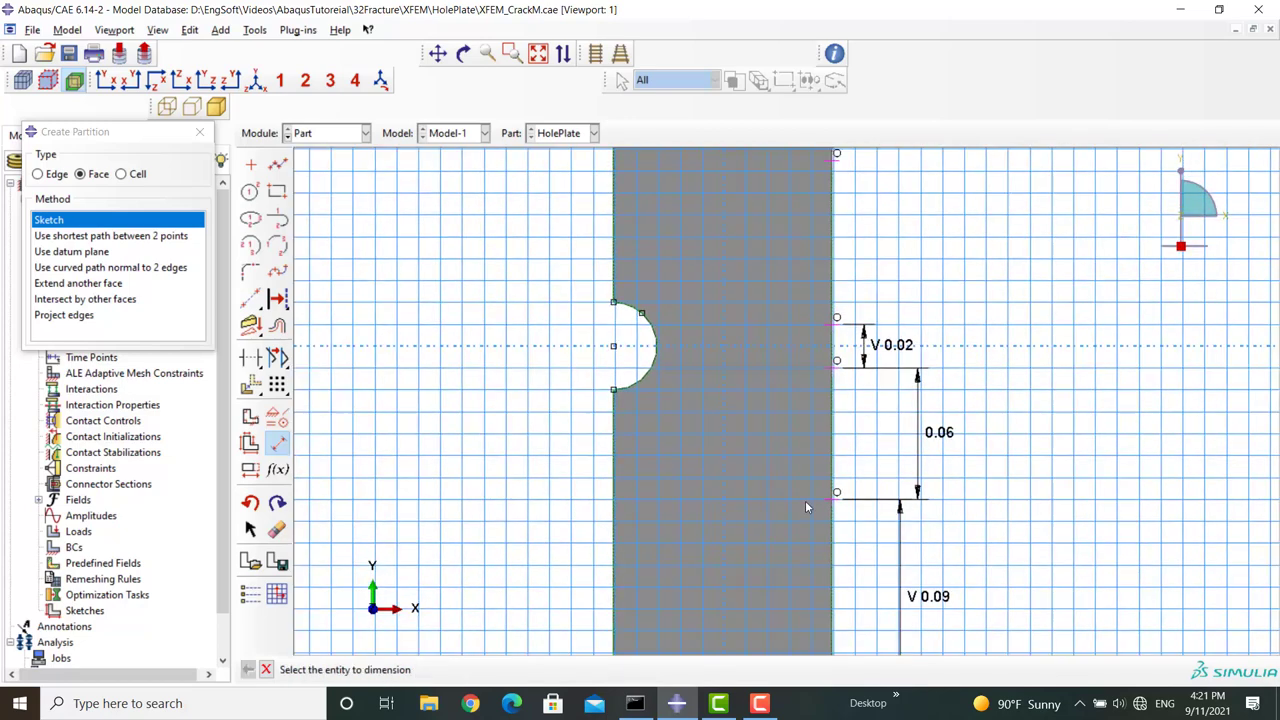
click(836, 318)
click(836, 156)
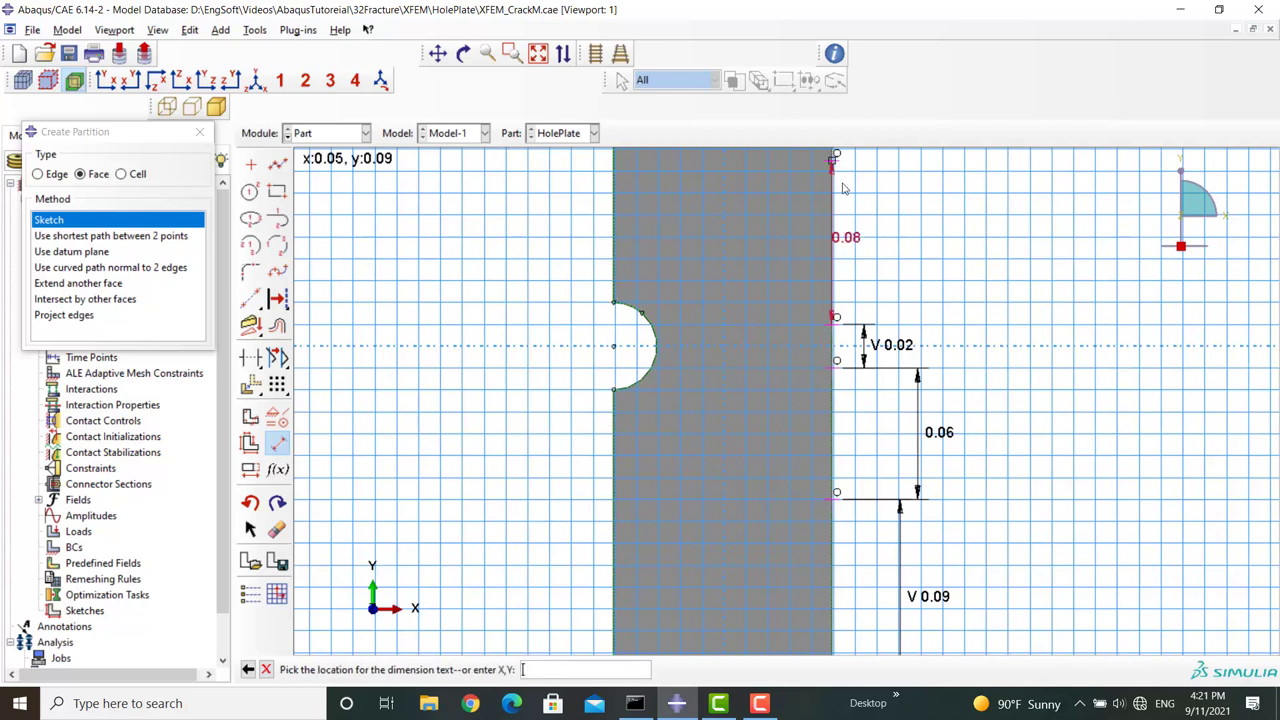
click(867, 205)
text(.06)
key(Return)
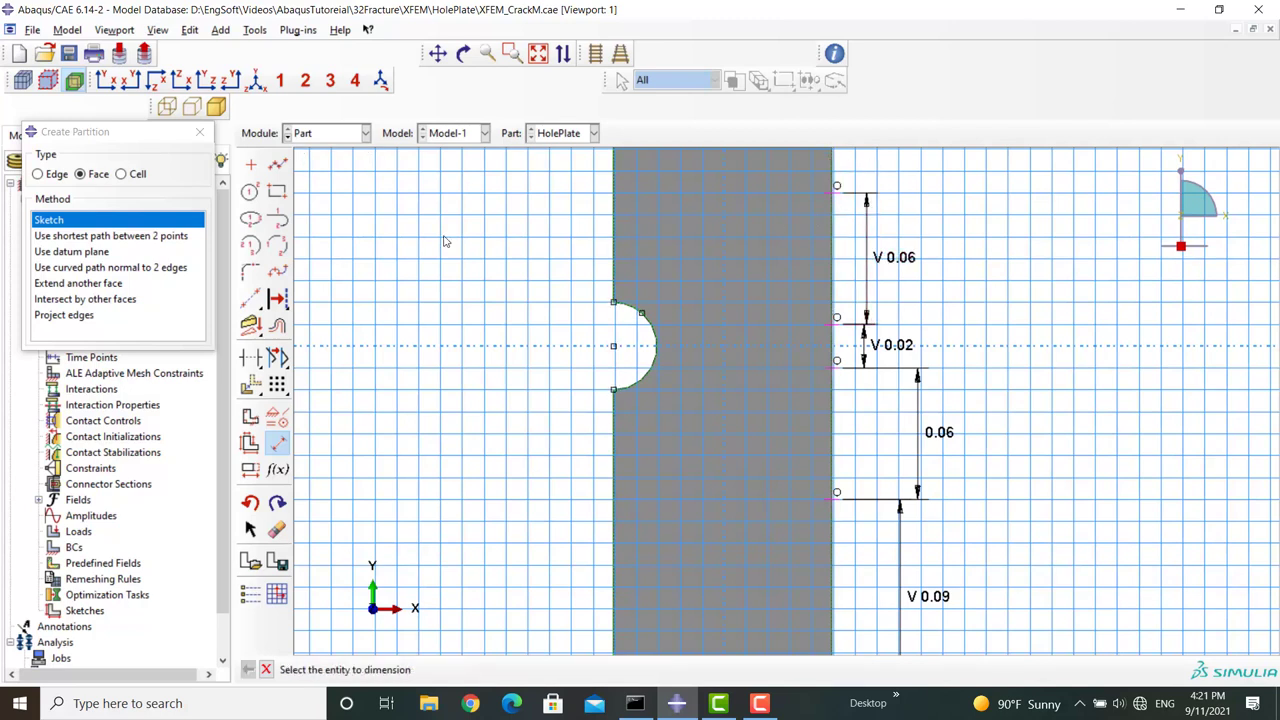
- Sketch a partition line from the upper end of the hole arc to the topmost point on the plate's right edge
click(277, 164)
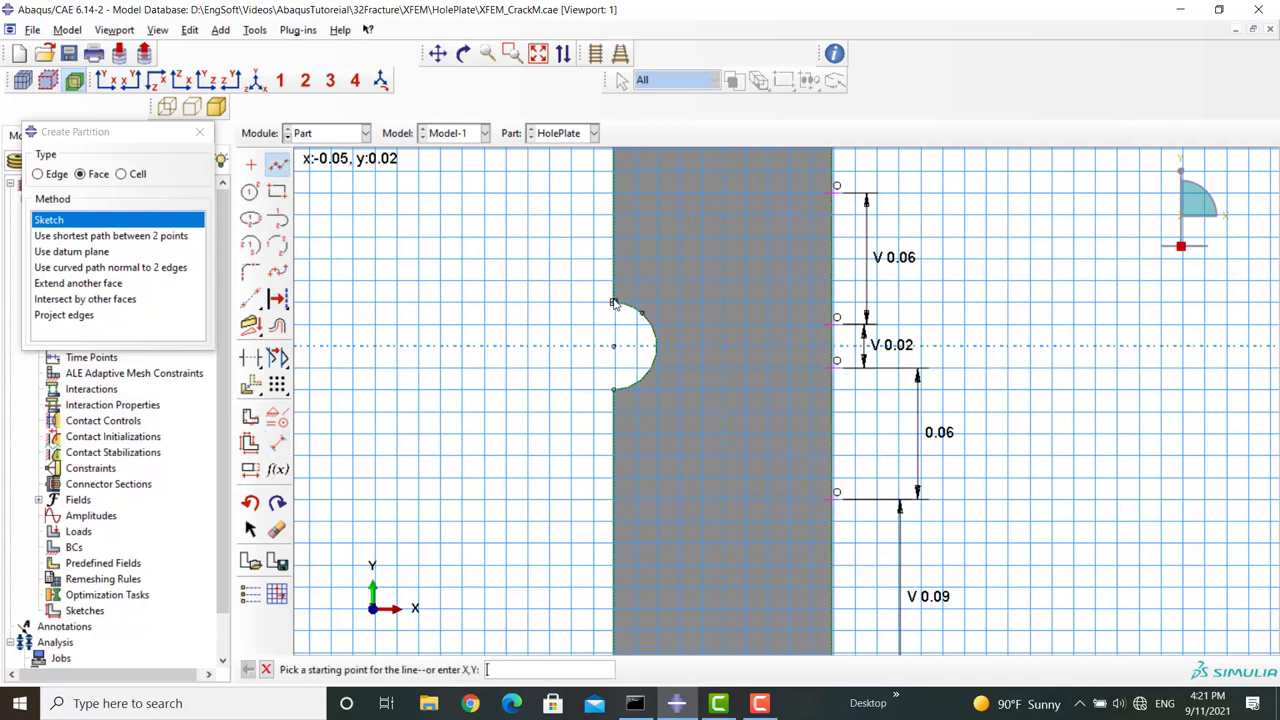
click(614, 301)
click(800, 206)
key(Escape)
- Sketch a horizontal partition line from the upper middle point on the right edge to the hole arc
click(277, 164)
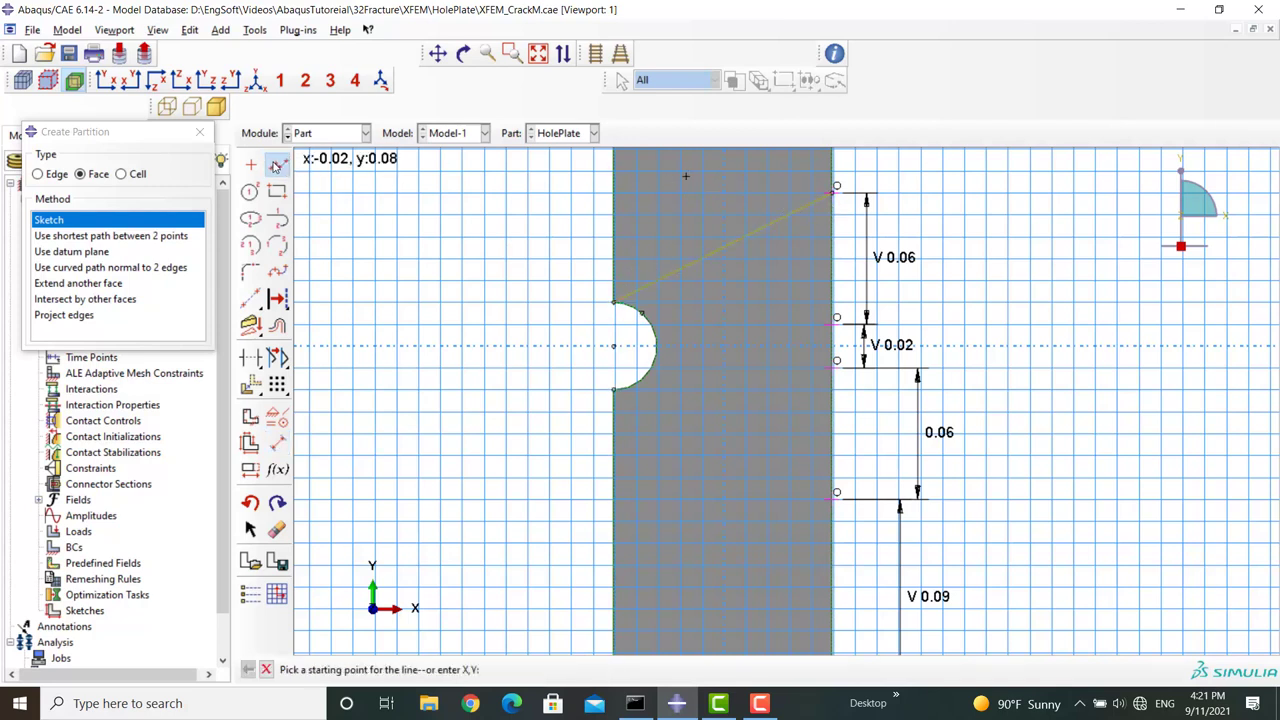
click(833, 322)
scroll(655, 338, up, 5)
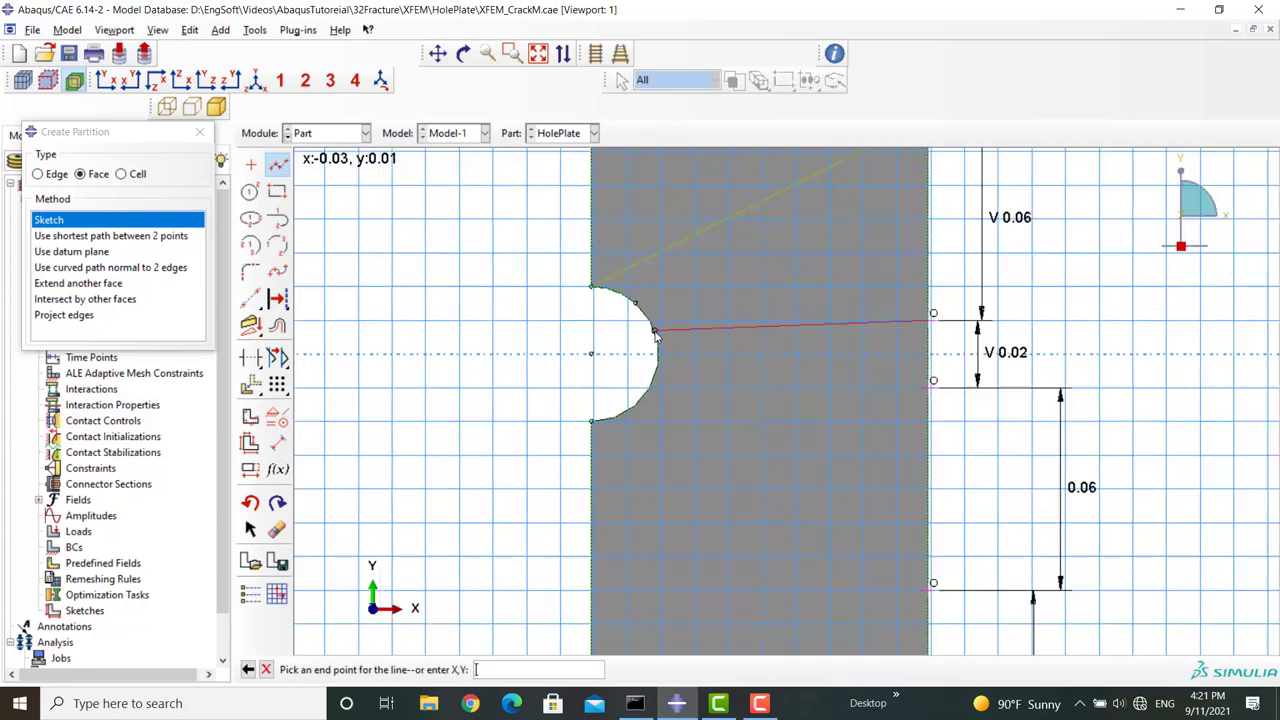
click(622, 343)
key(Escape)
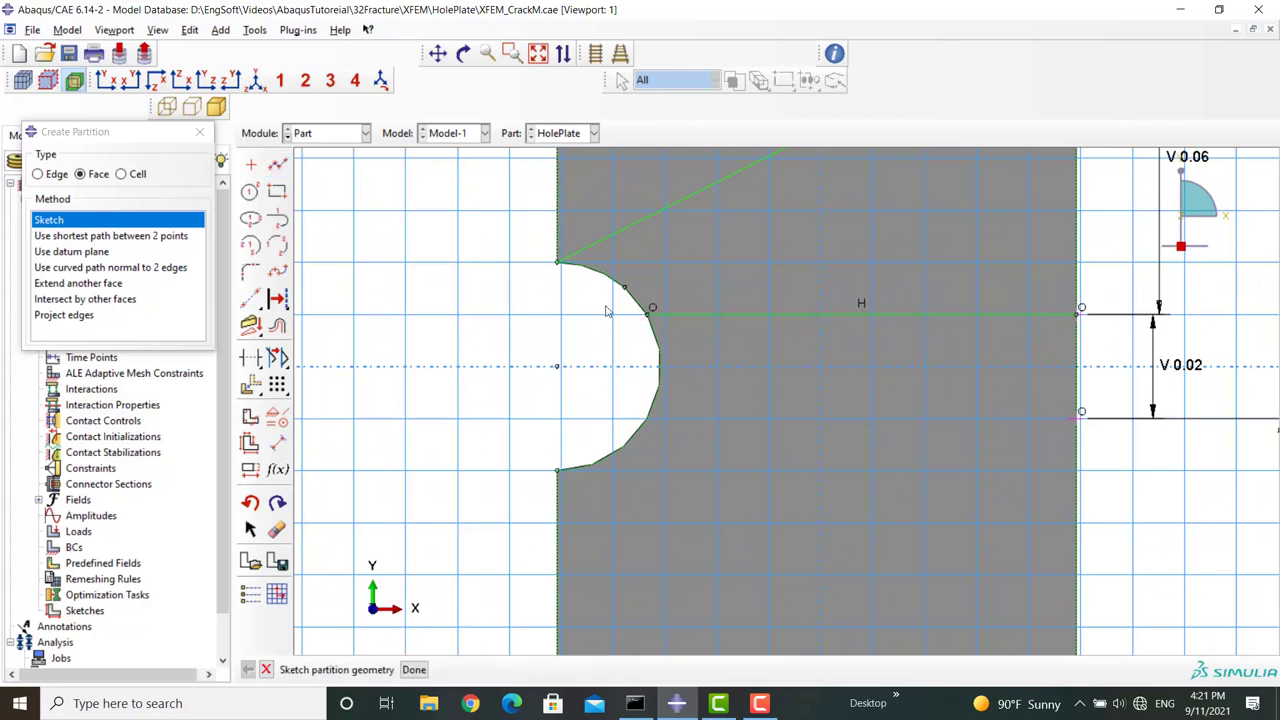
- Sketch a horizontal partition line from the lower middle point on the right edge to the hole arc
click(277, 164)
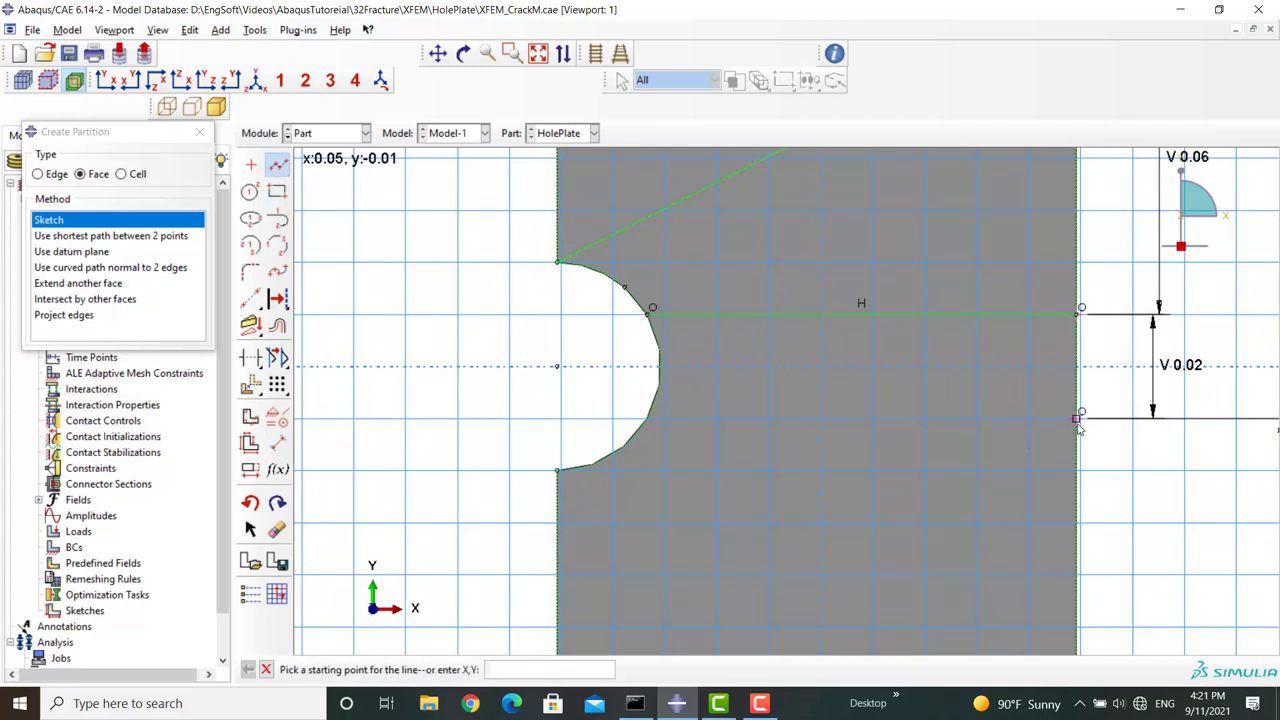
click(1081, 412)
click(647, 424)
key(Escape)
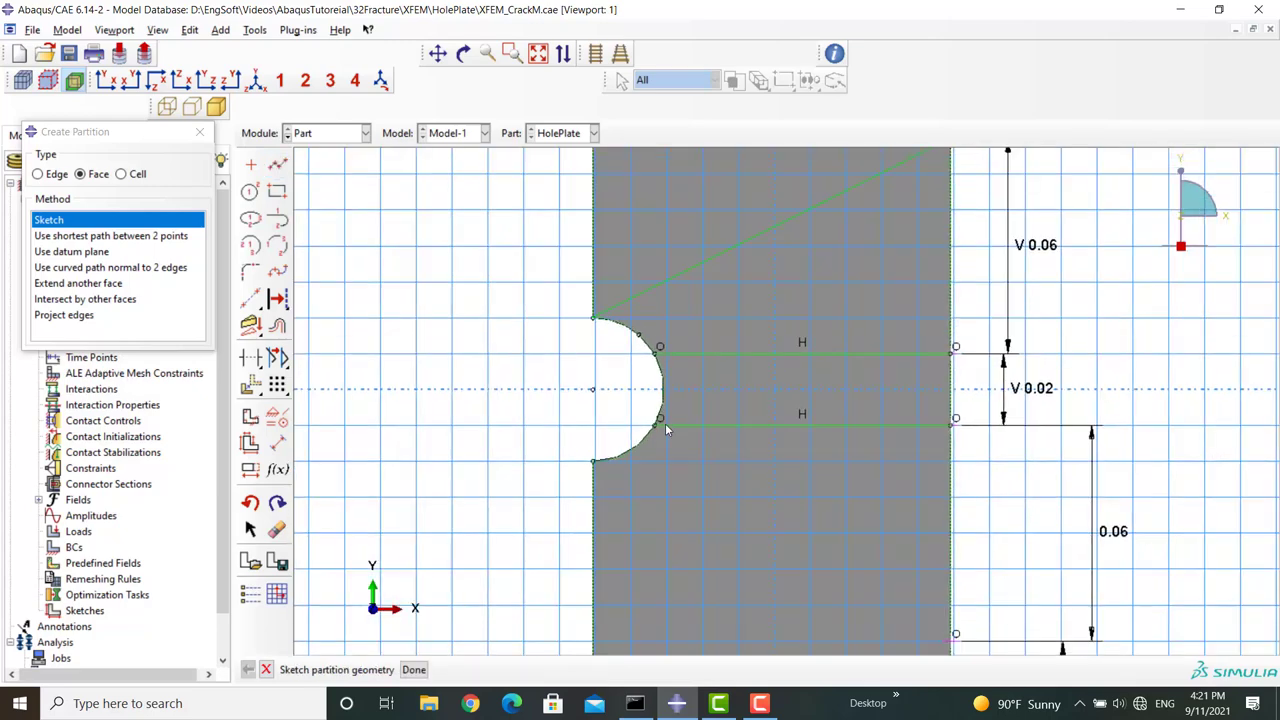
- Sketch a line from the hole arc's lower end to the lowest right-edge point and partition the face with the sketch
click(278, 166)
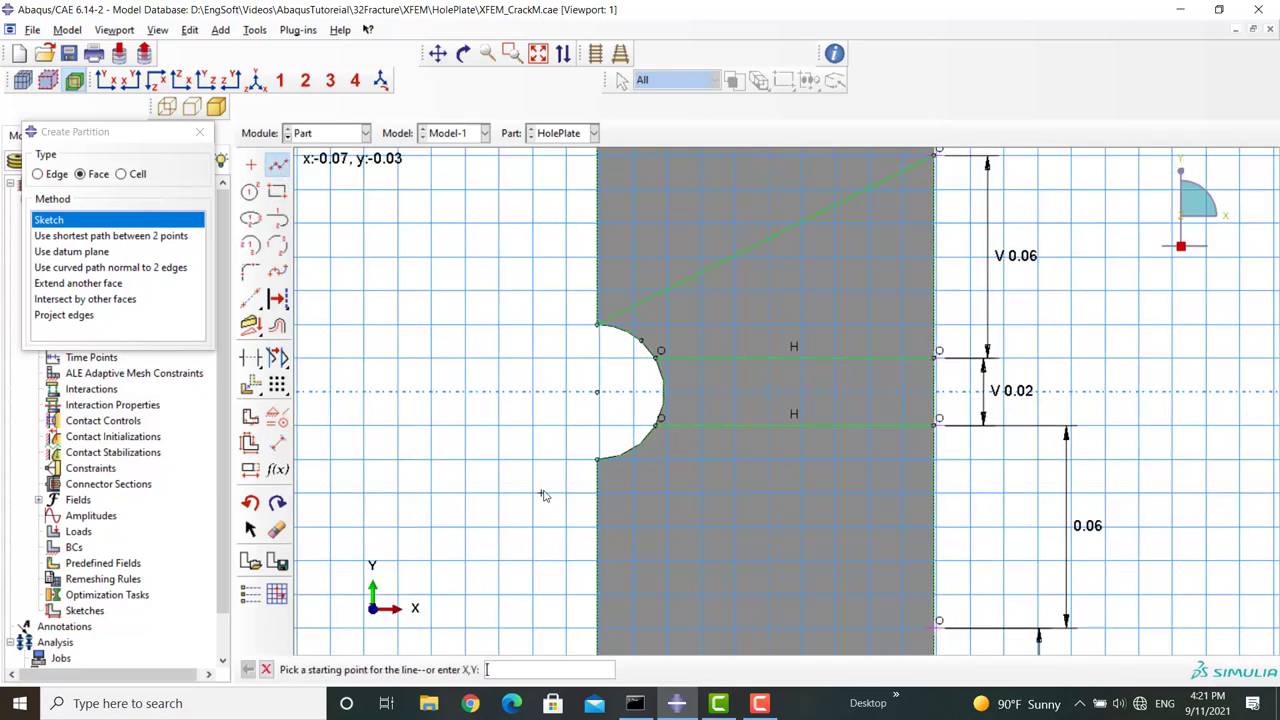
click(597, 460)
click(941, 633)
key(Escape)
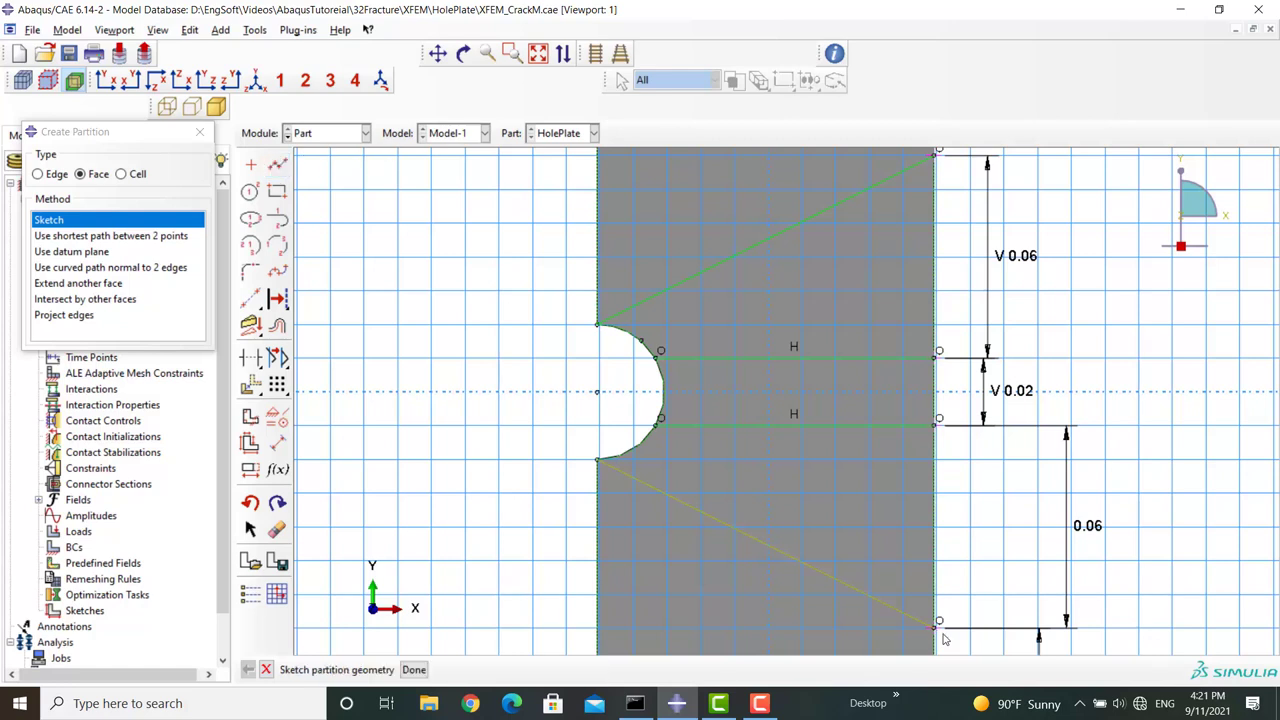
click(414, 669)
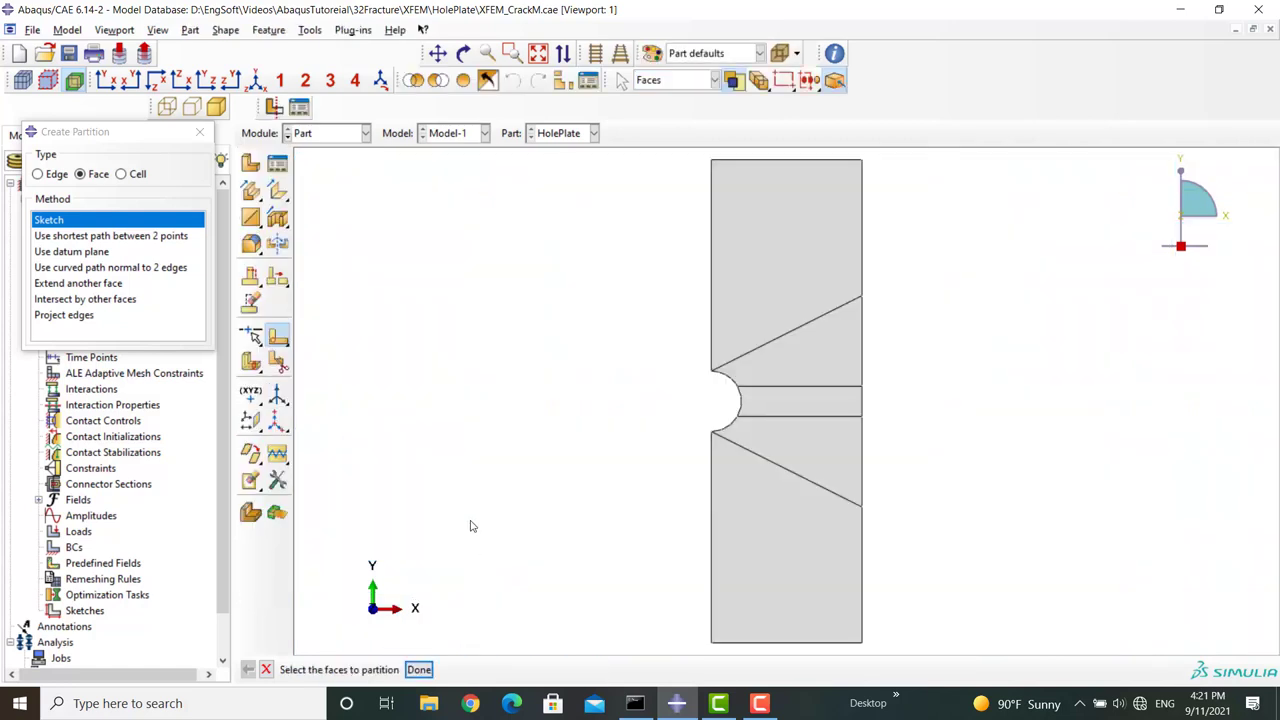
- Switch to the Property module and start a new material named Mat1
click(323, 133)
click(323, 168)
click(255, 167)
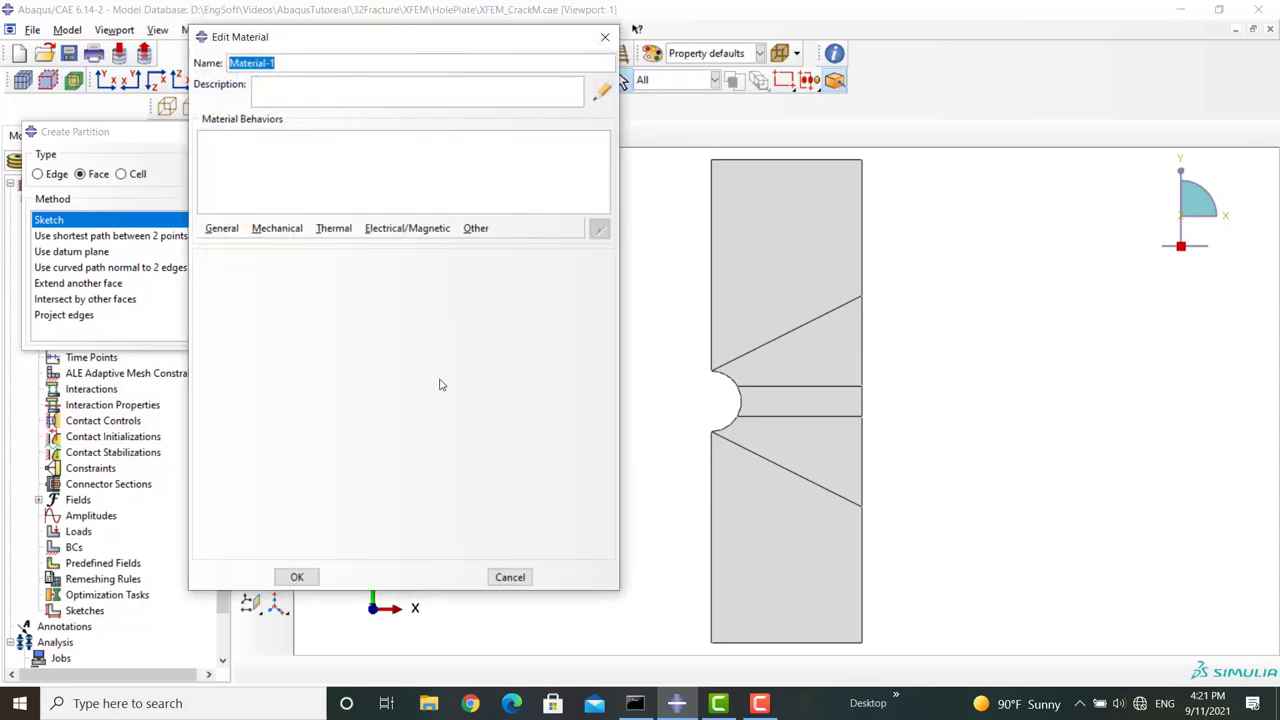
text(Mat)
- Add isotropic elastic behavior to Mat1 with Young's modulus 3.24e9 and Poisson's ratio 0.3
click(270, 230)
mouse_move(423, 257)
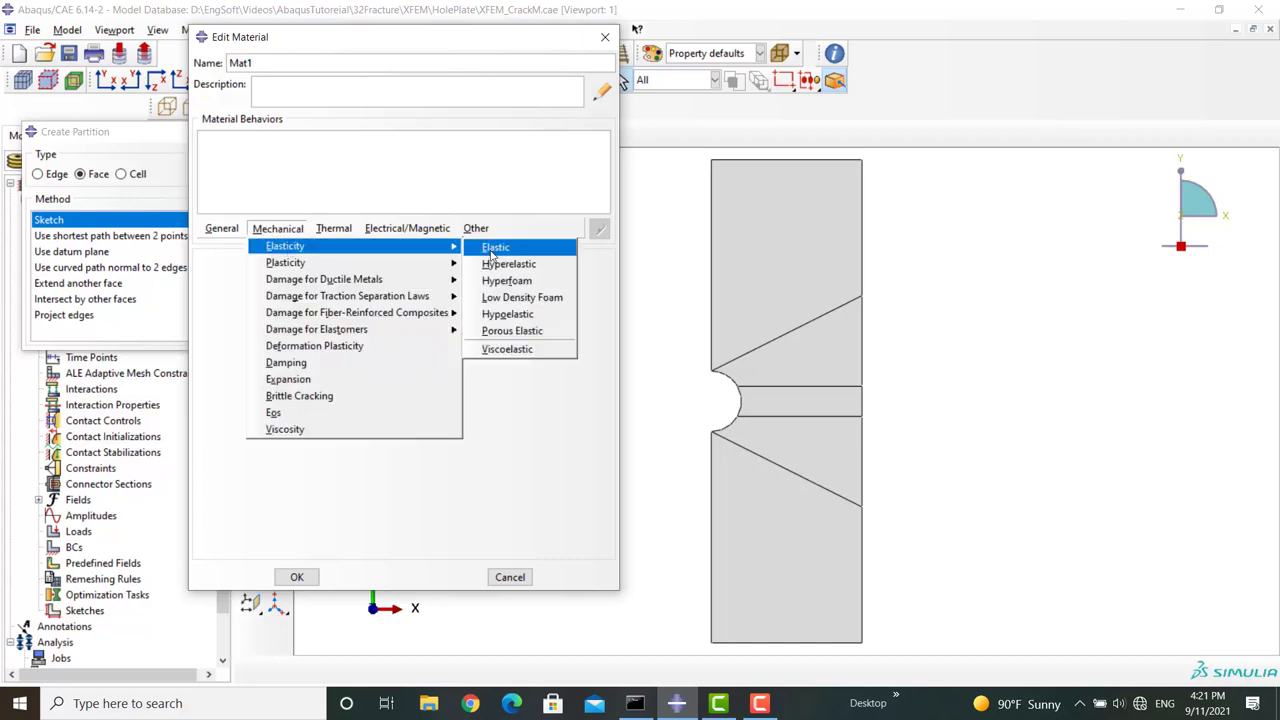
click(492, 250)
click(247, 459)
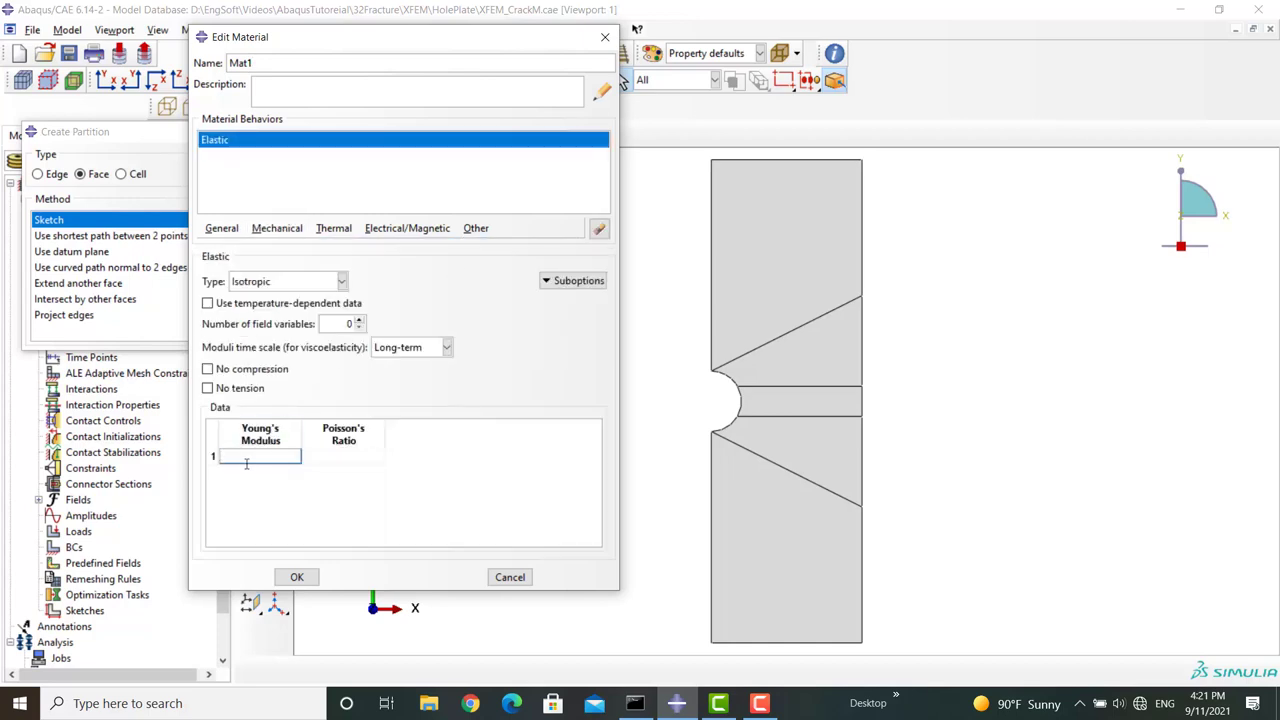
text(3.2)
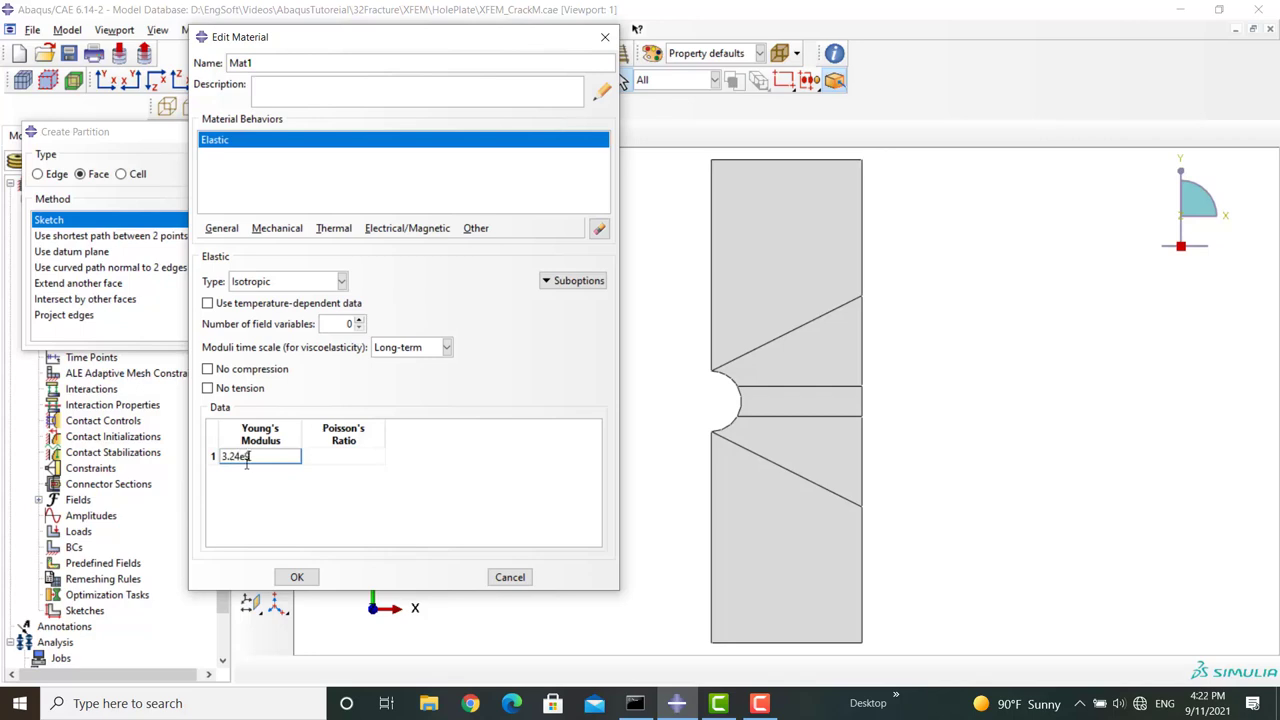
text(4e9)
click(329, 459)
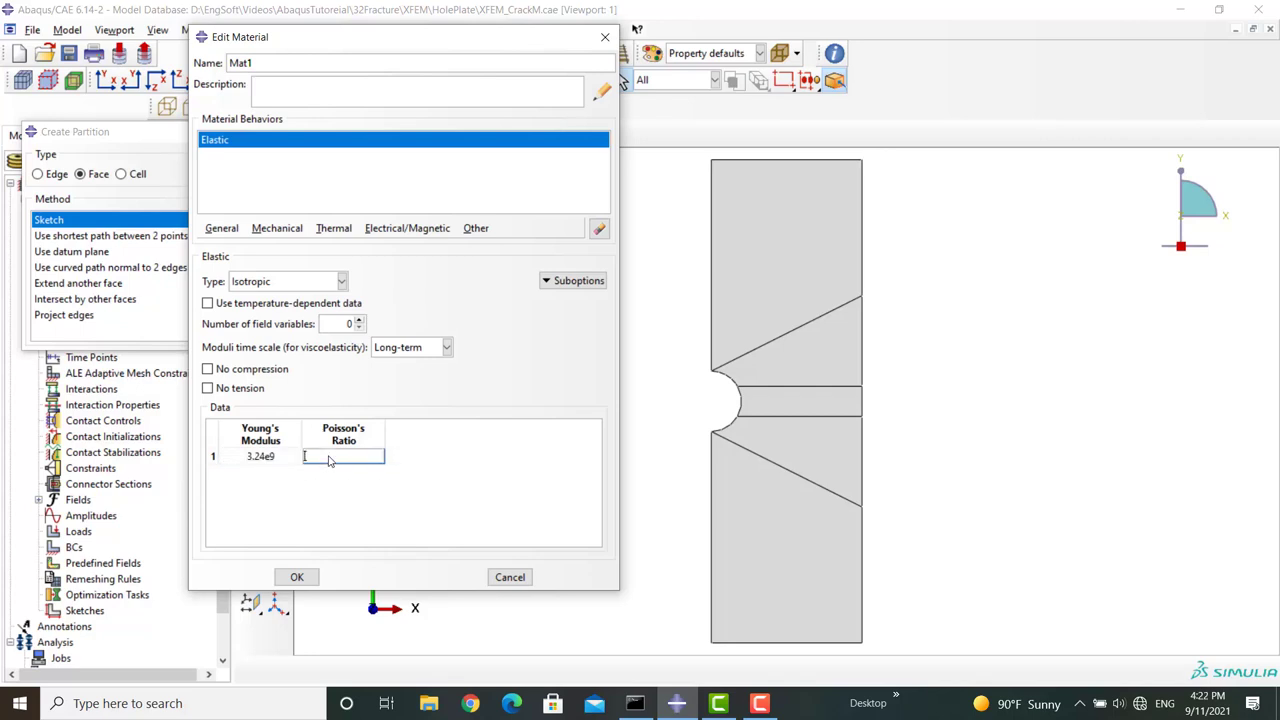
text(0.3)
- Add Maxps Damage for traction separation laws to Mat1 with tolerance 0.01 and max principal stress 22e6
click(265, 231)
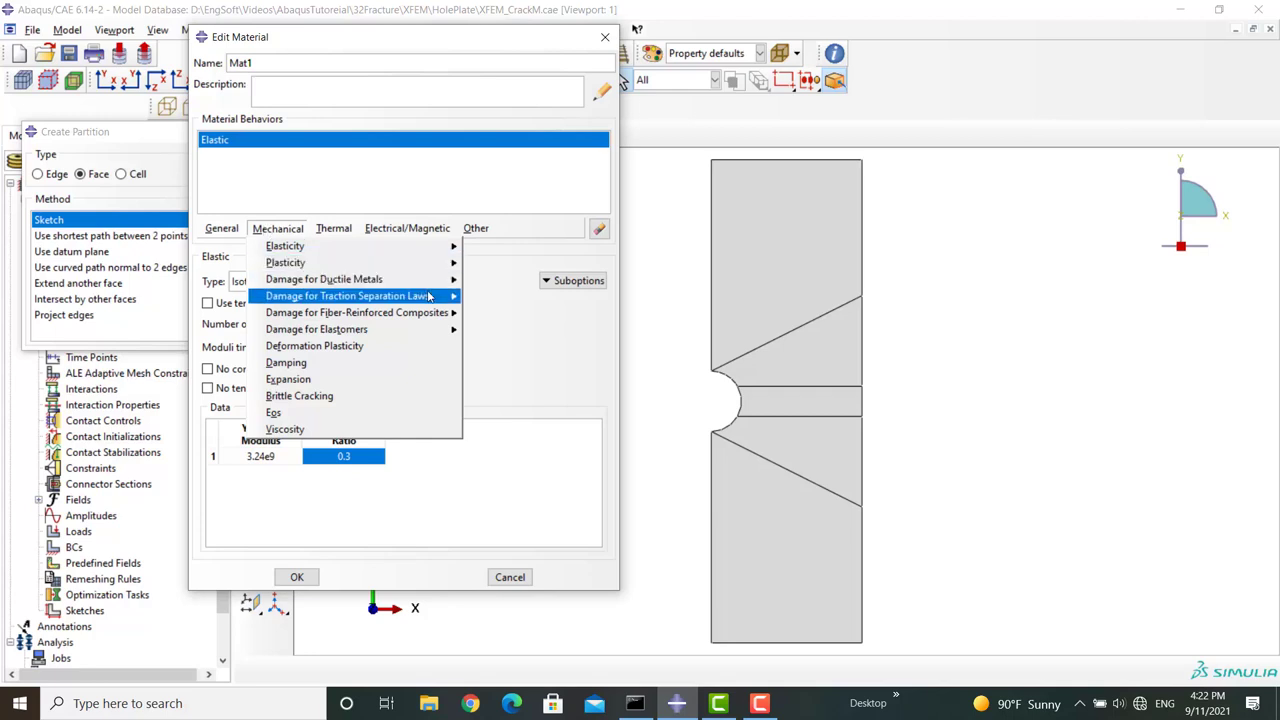
mouse_move(420, 296)
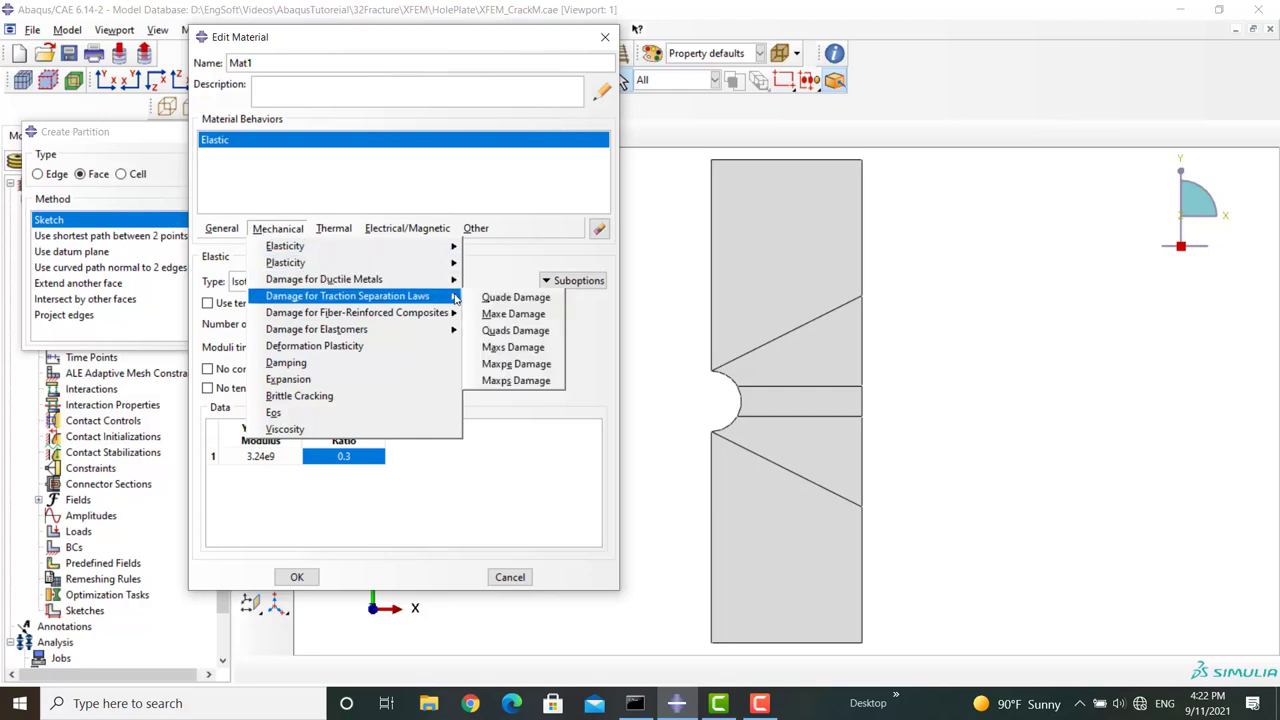
click(490, 380)
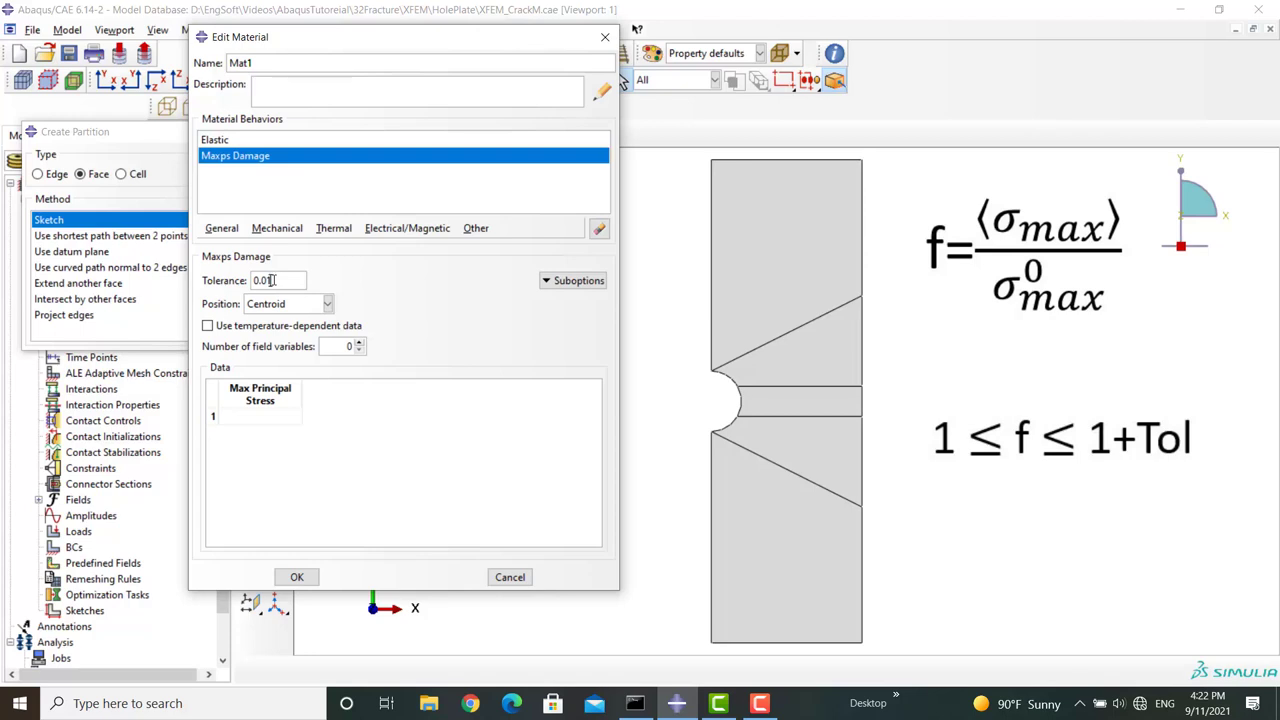
click(264, 418)
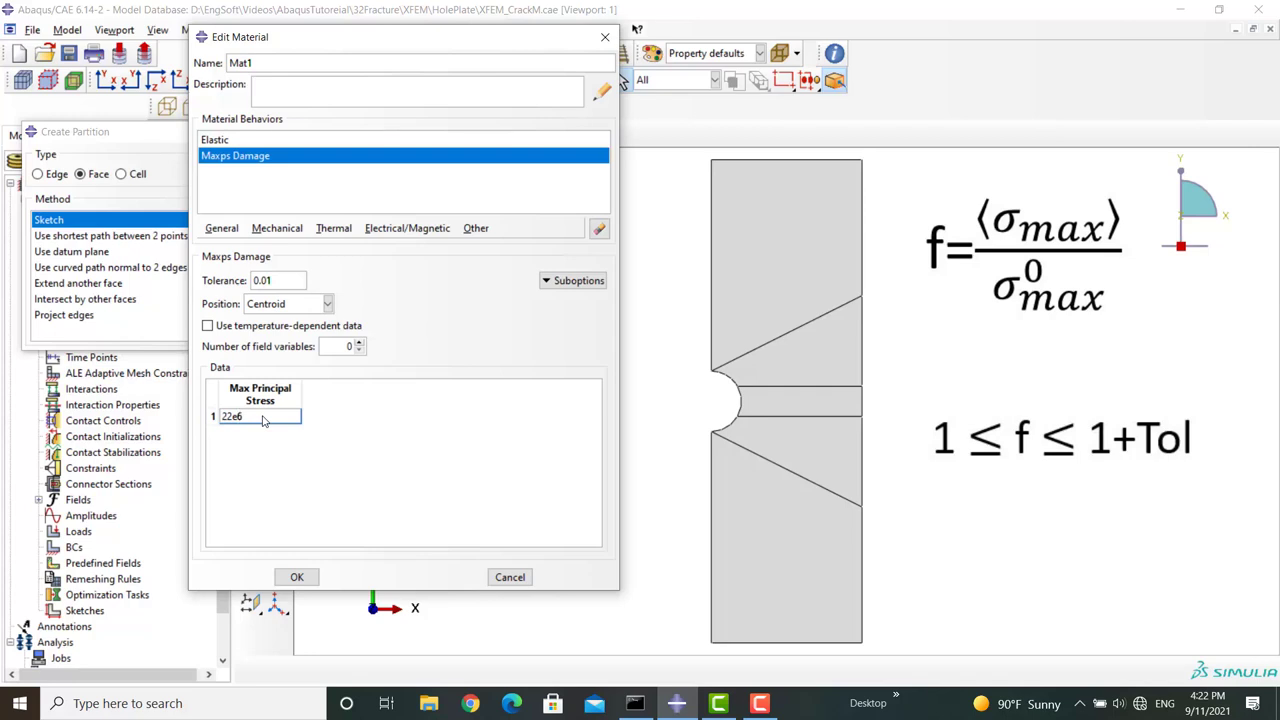
- Add Damage Evolution to the Maxps Damage with Energy type, BK mixed mode behavior and power 1
click(566, 282)
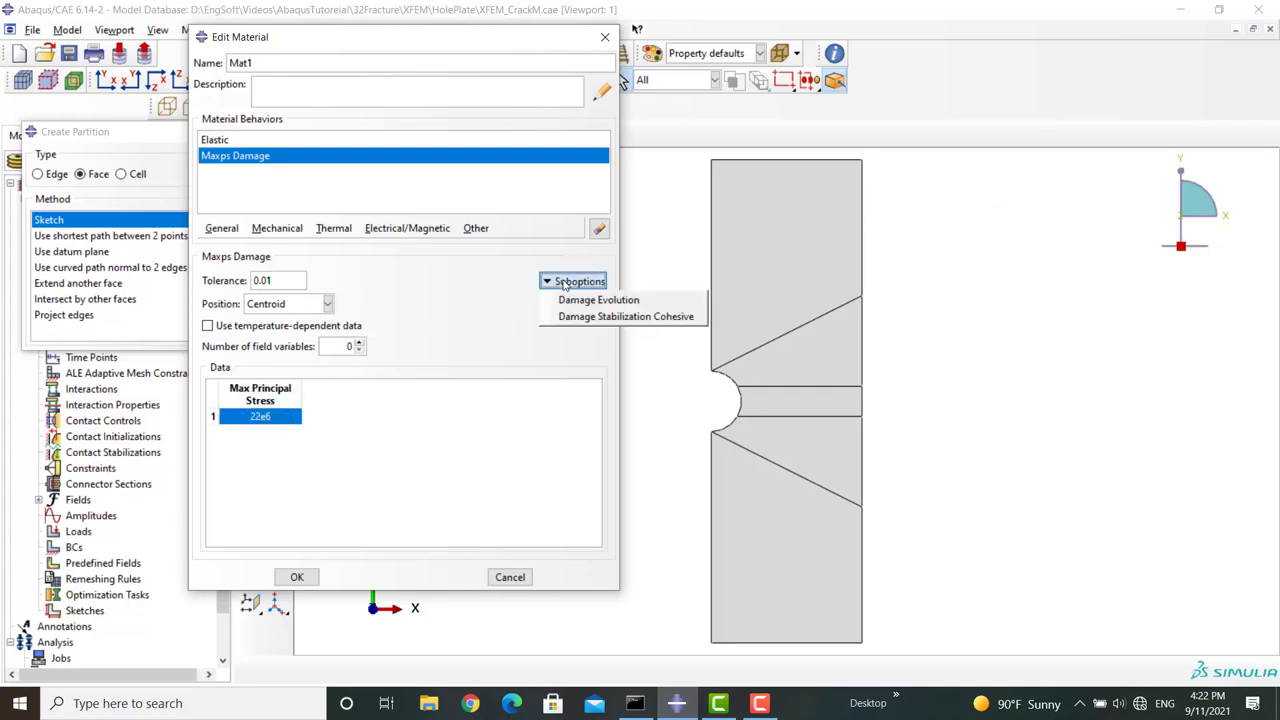
click(566, 300)
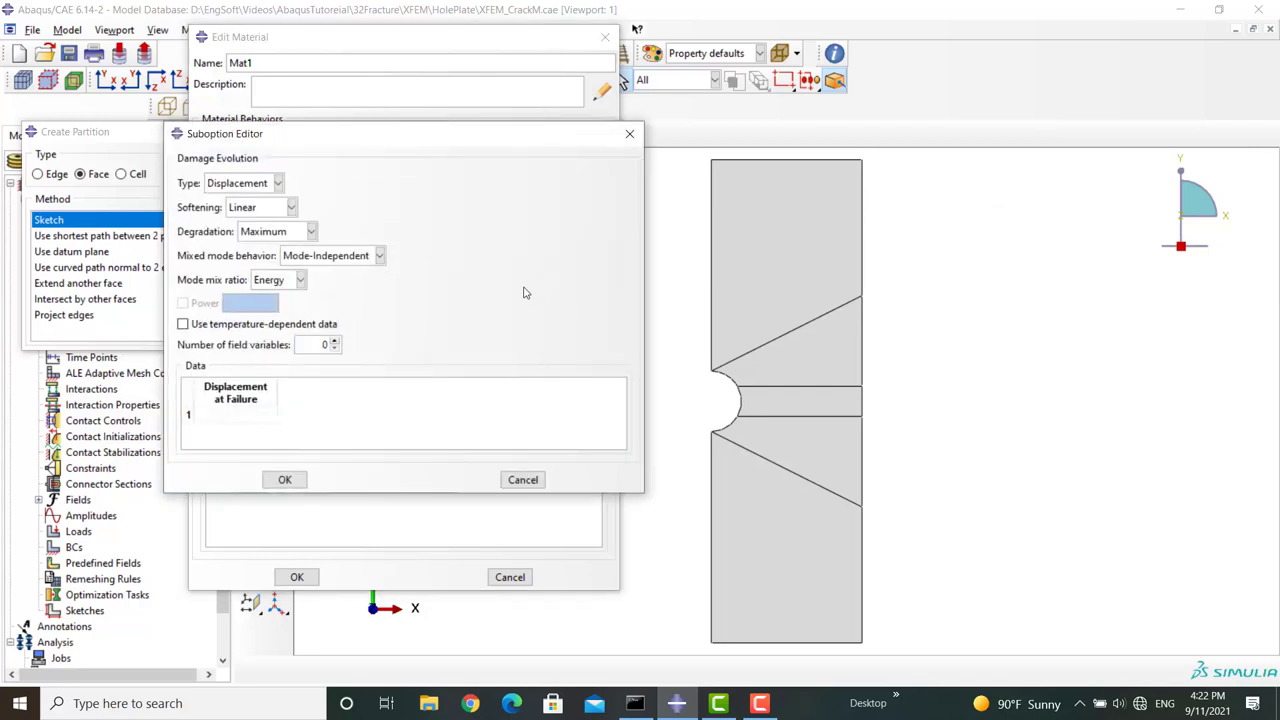
click(278, 184)
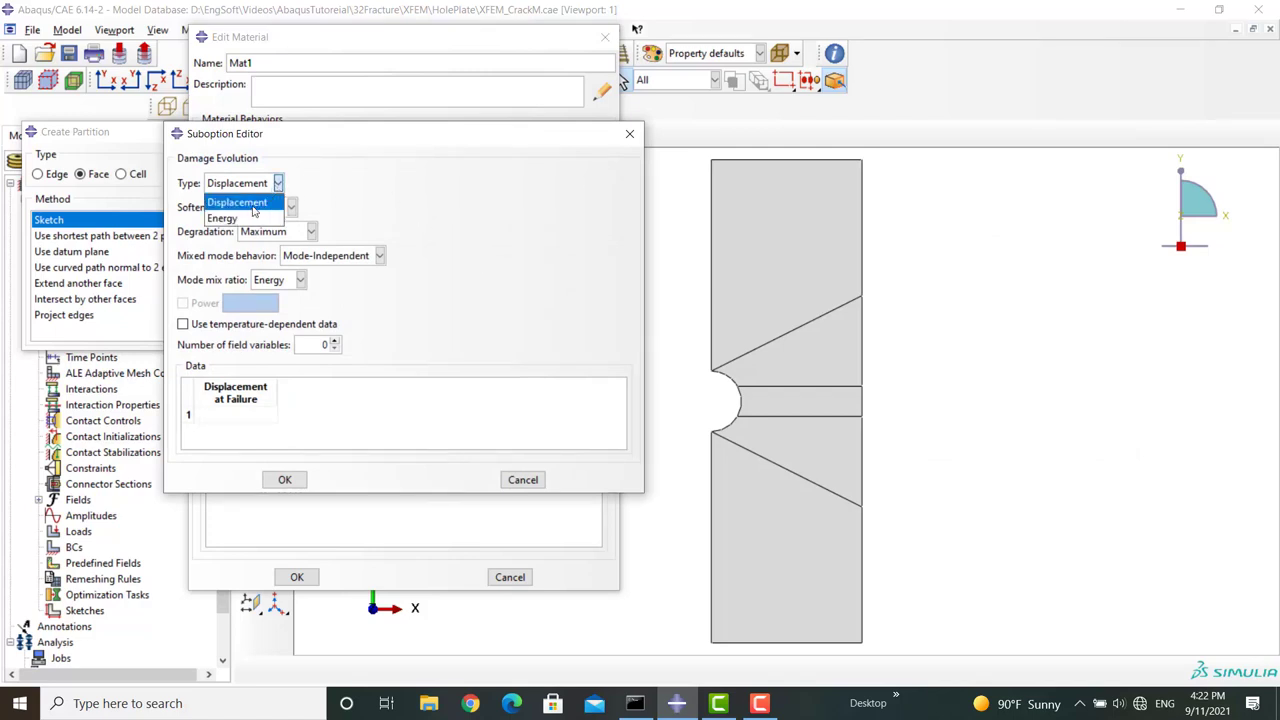
click(248, 217)
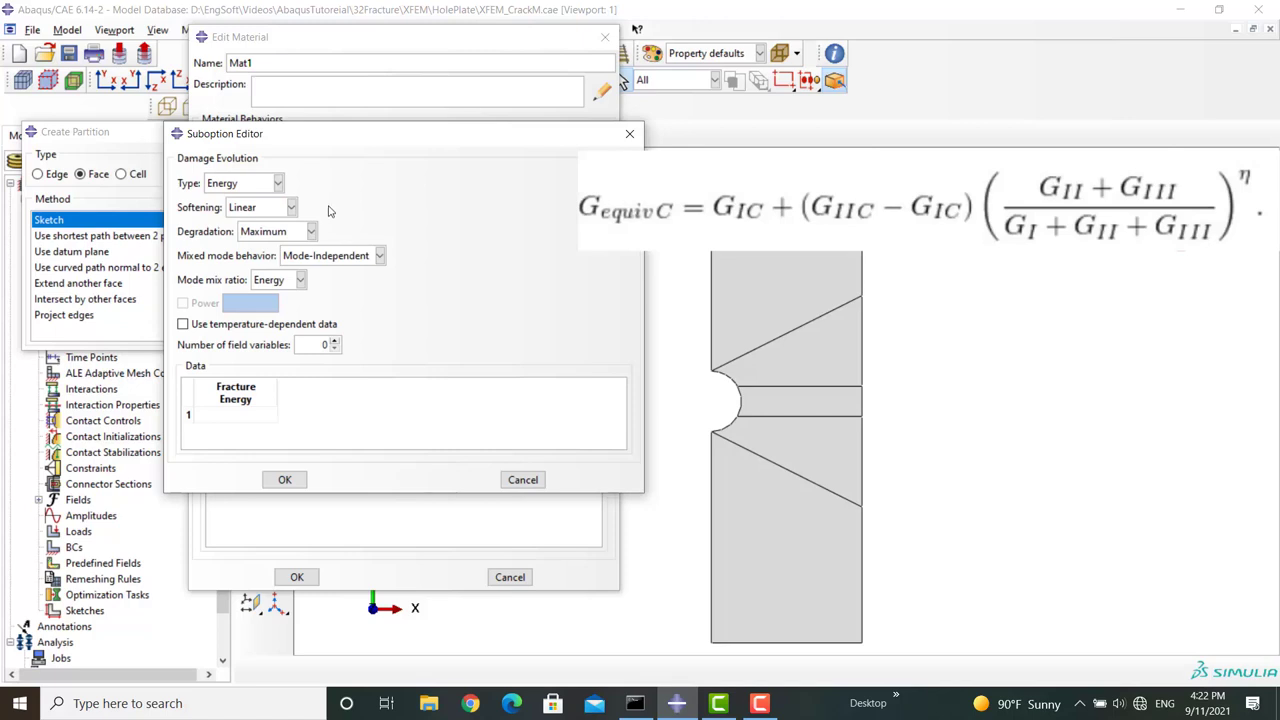
click(380, 256)
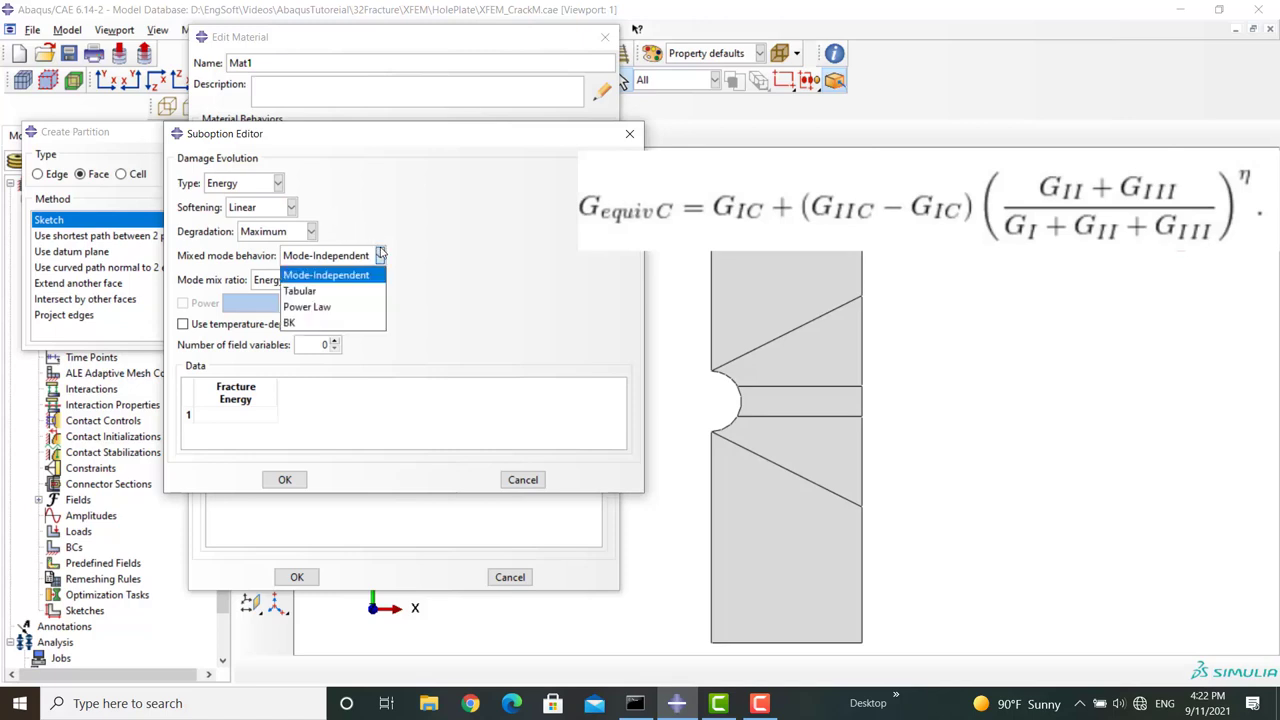
click(350, 322)
click(199, 303)
click(242, 302)
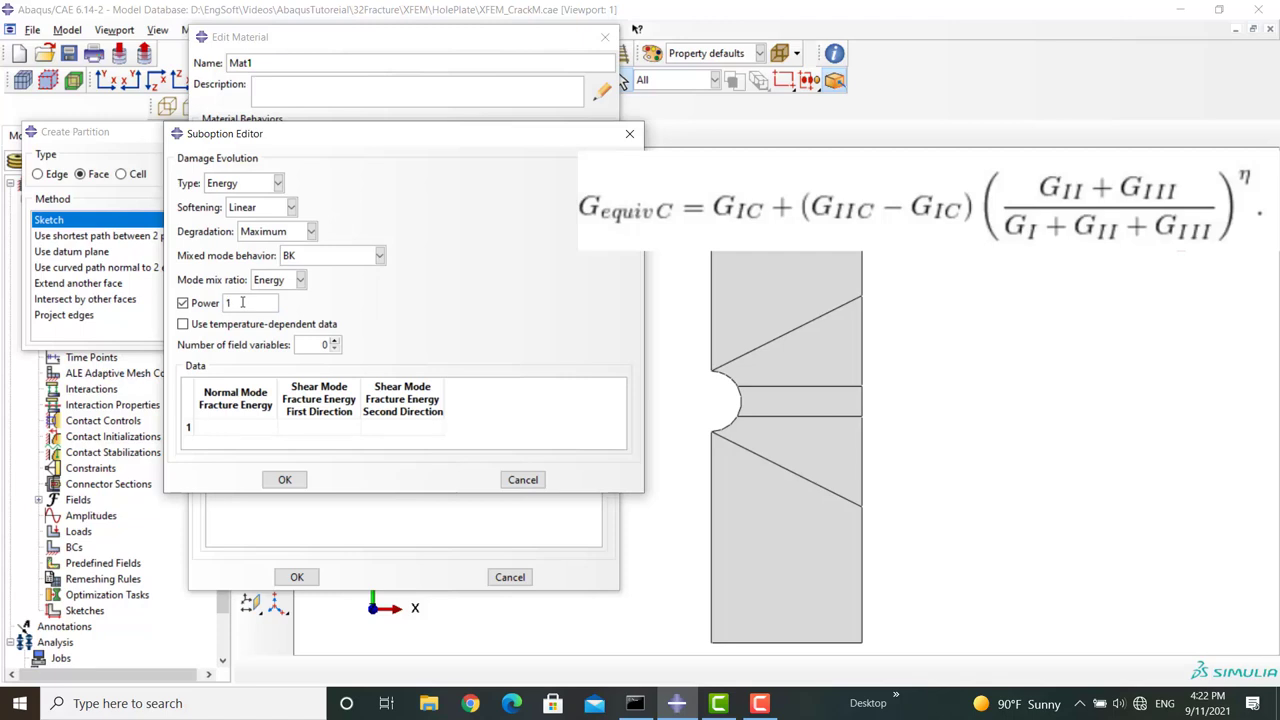
- Set the normal mode and both shear mode fracture energies to 2870 and accept the damage evolution data
click(220, 425)
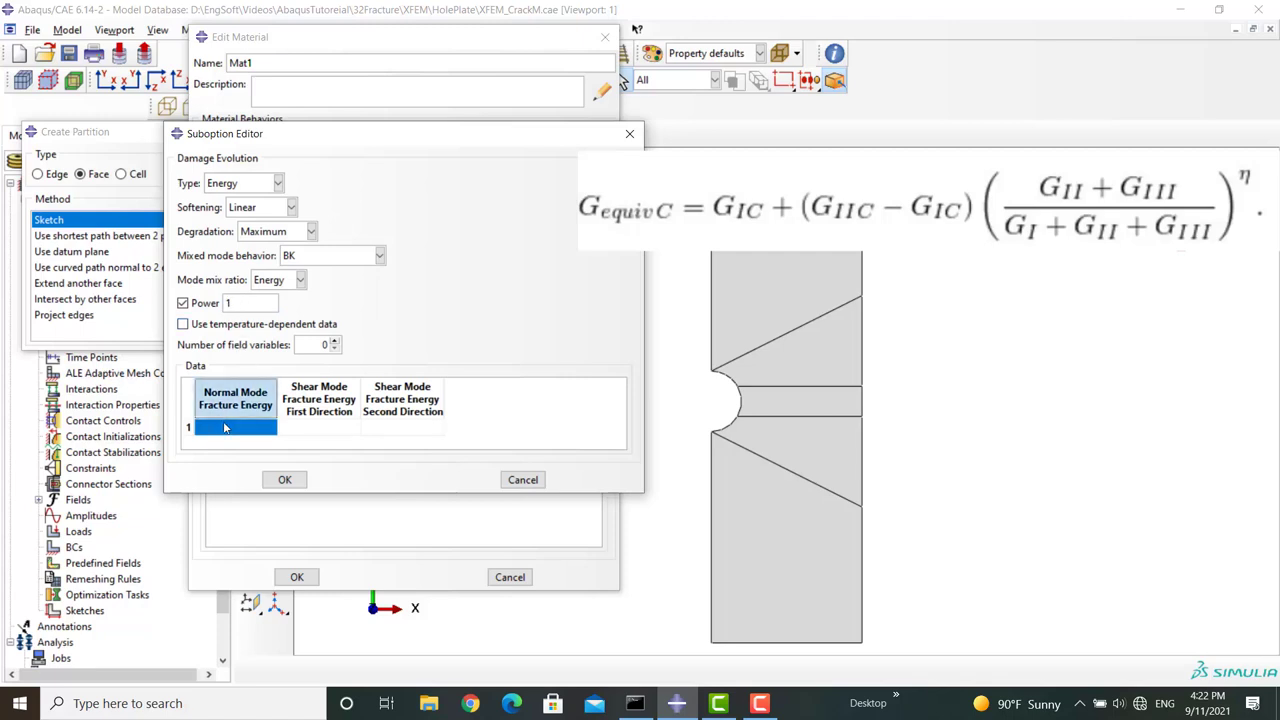
click(224, 427)
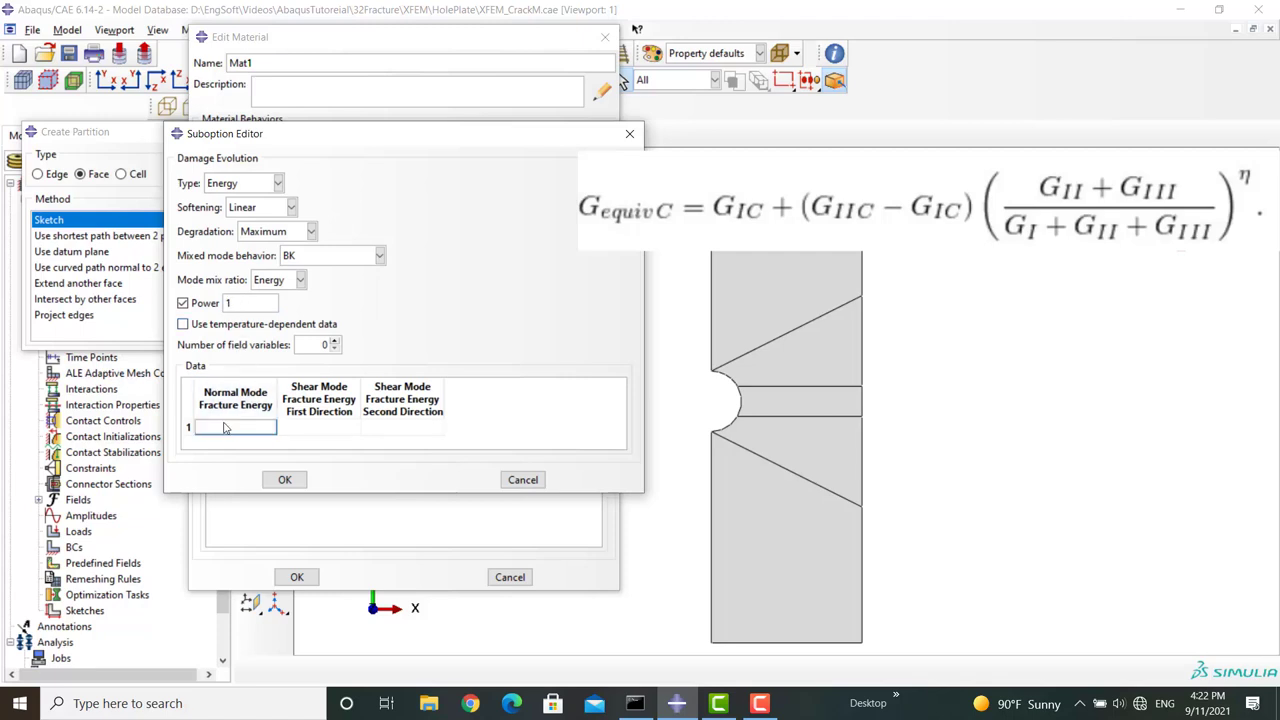
text(2870)
key(Tab)
text(3)
key(Tab)
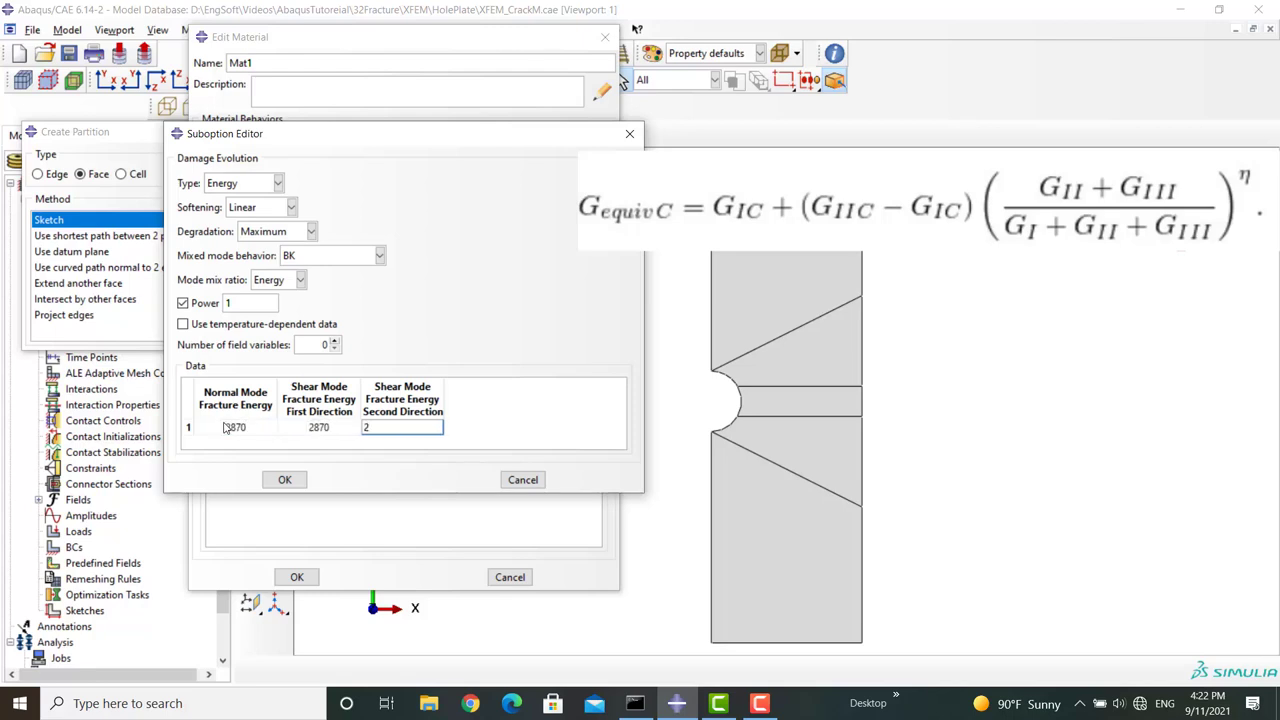
text(2870)
click(285, 479)
- Add cohesive damage stabilization with a viscosity coefficient, save material Mat1 and close the leftover partition dialog
click(552, 284)
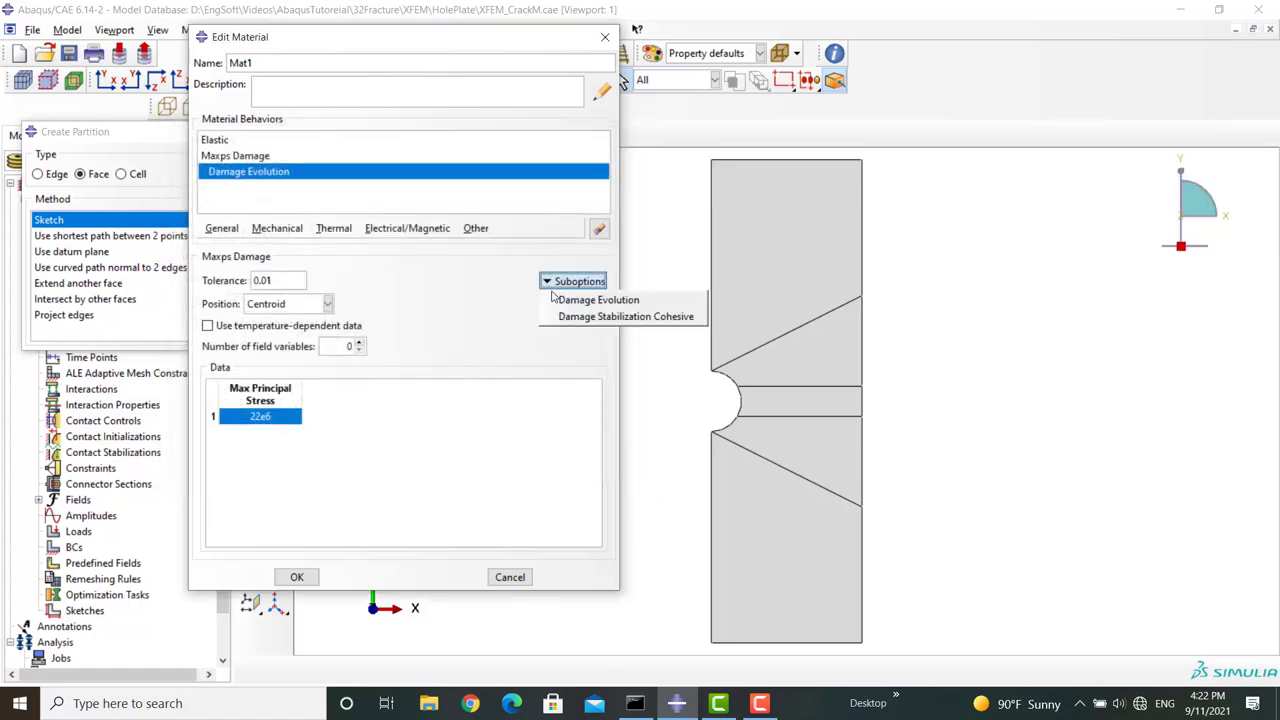
click(570, 317)
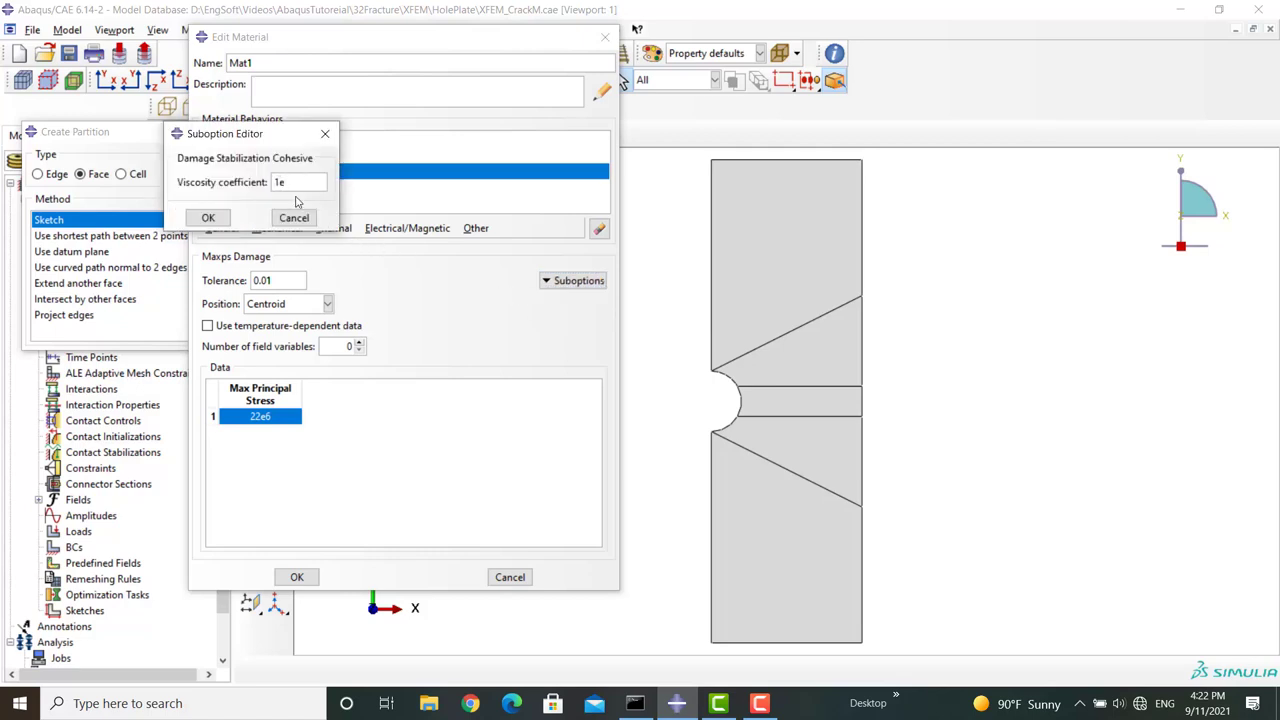
click(208, 218)
click(296, 577)
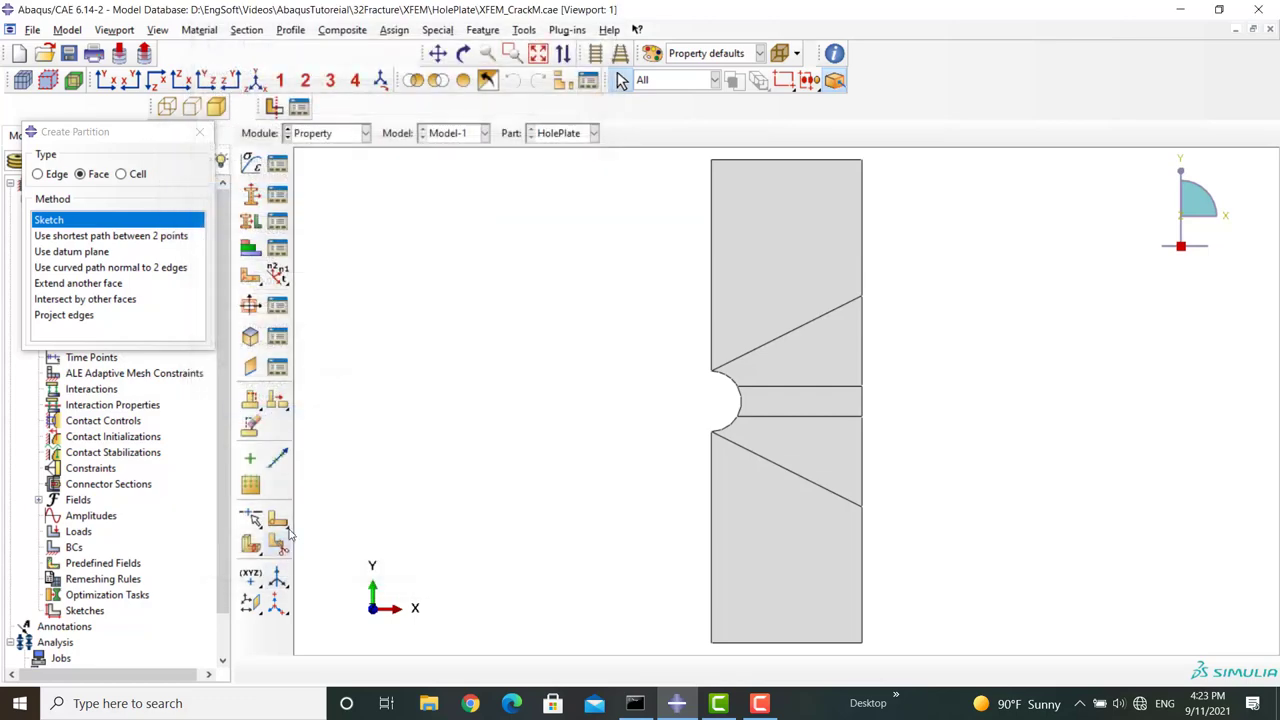
click(199, 132)
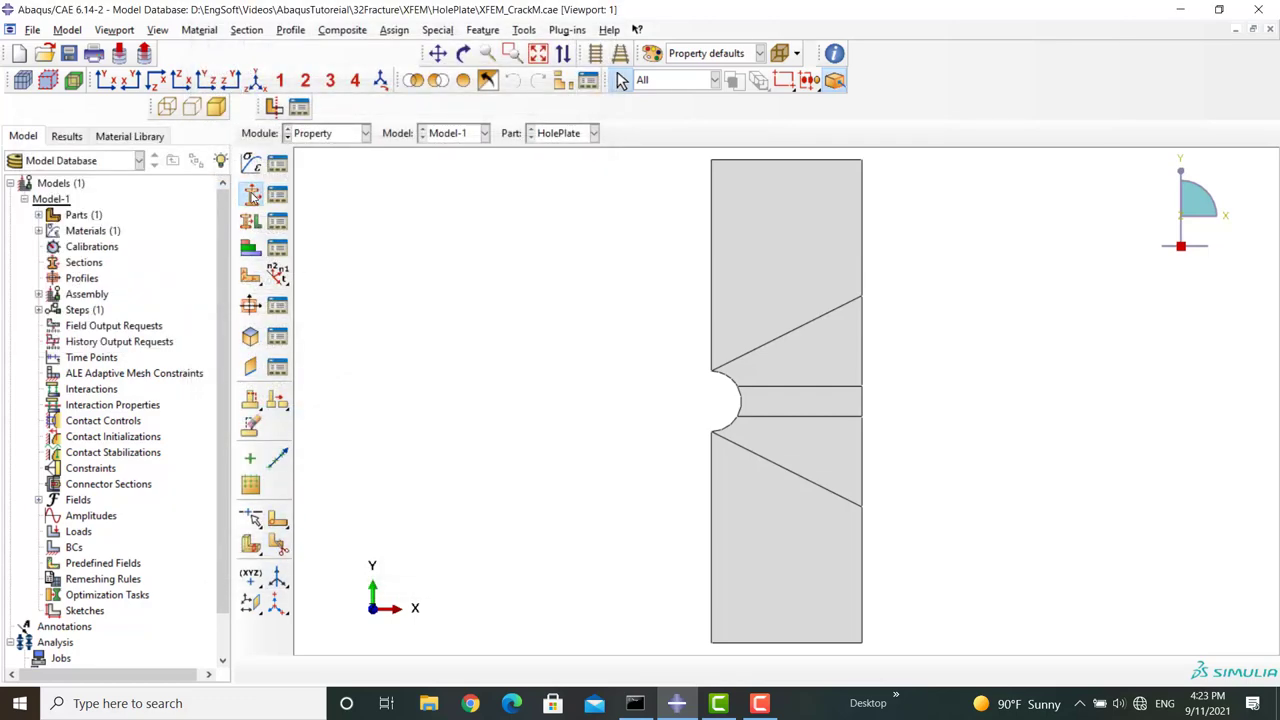
- Create a solid homogeneous section that uses material Mat1
click(251, 194)
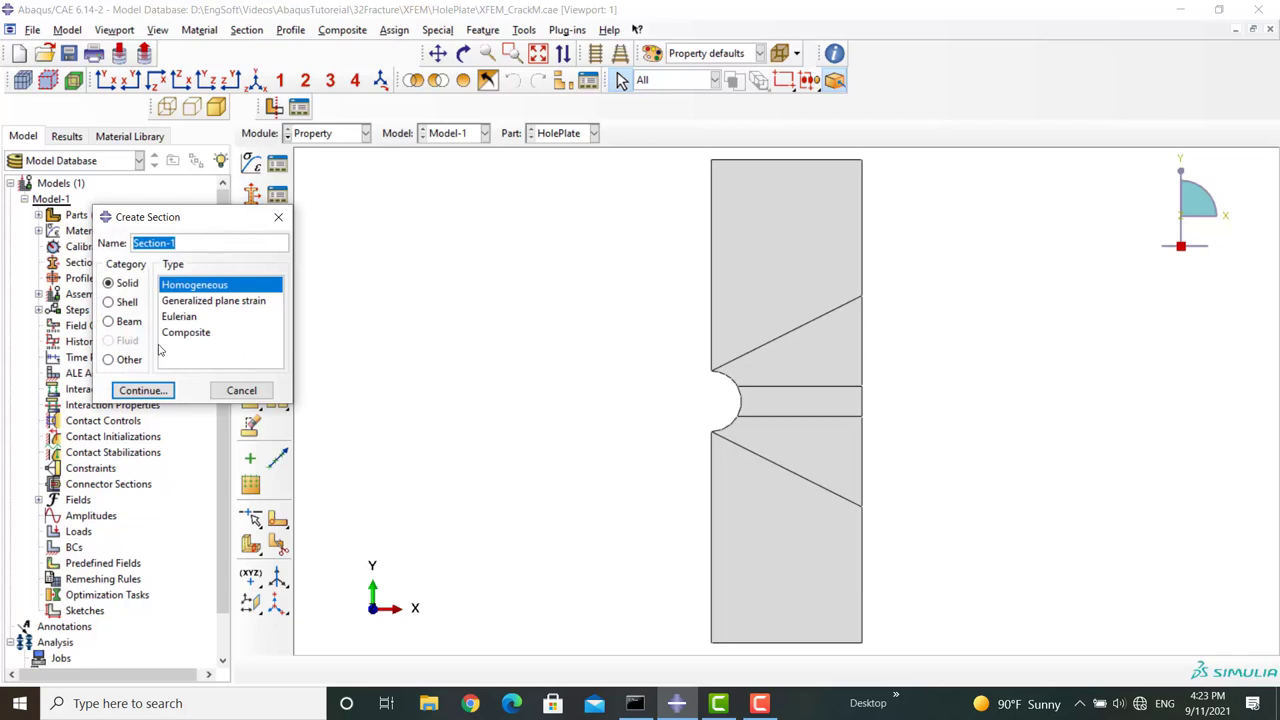
click(148, 390)
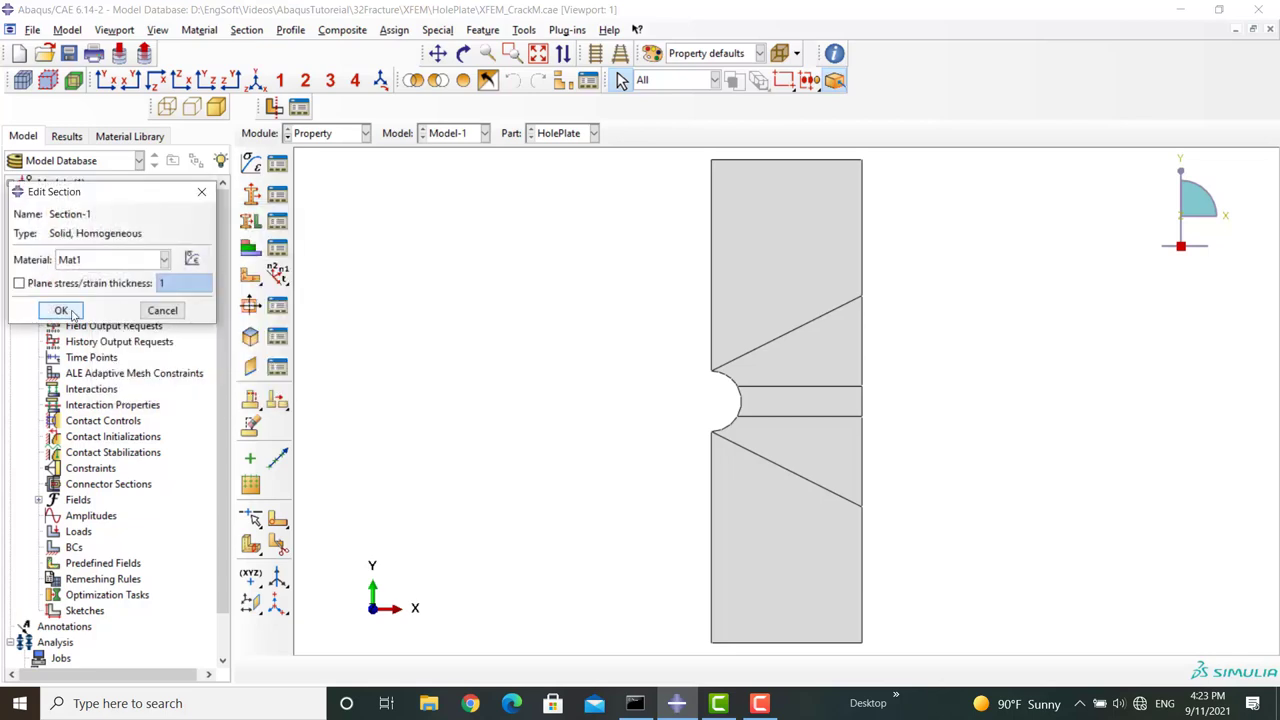
click(60, 309)
- Assign the solid homogeneous section to all regions of the plate, with thickness taken from the section
click(249, 222)
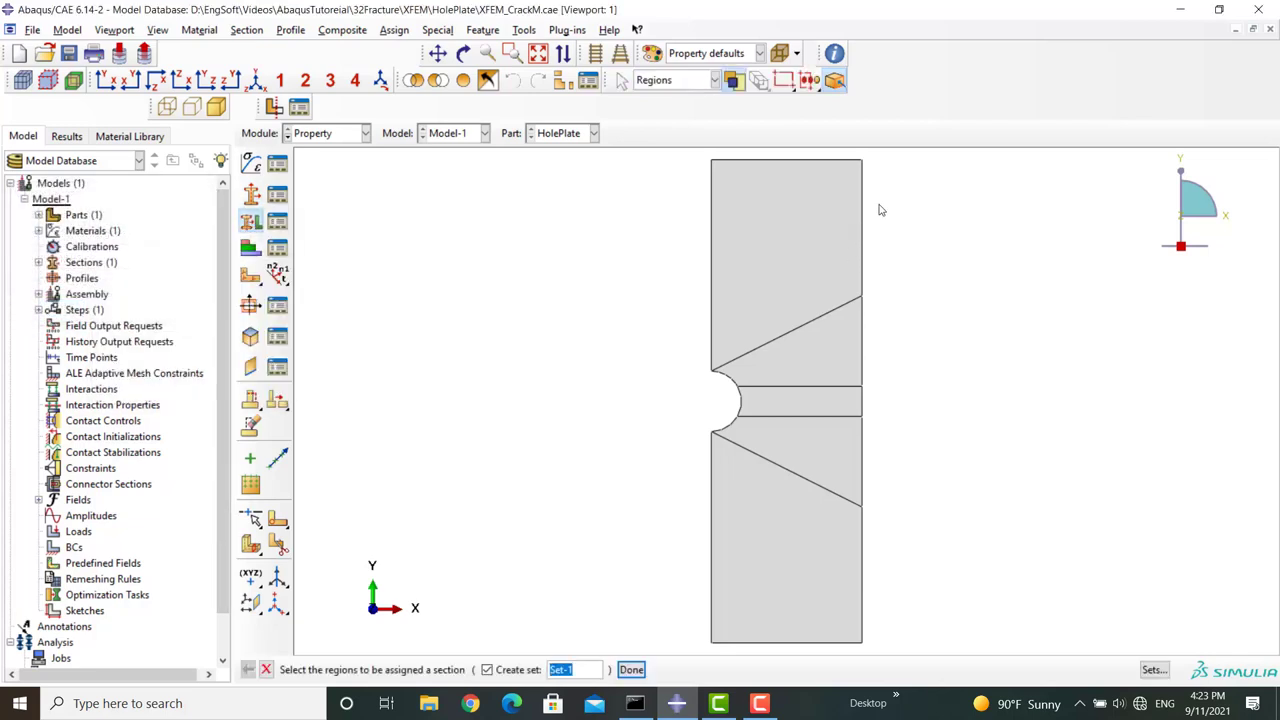
drag(877, 211, 642, 567)
click(632, 669)
click(62, 312)
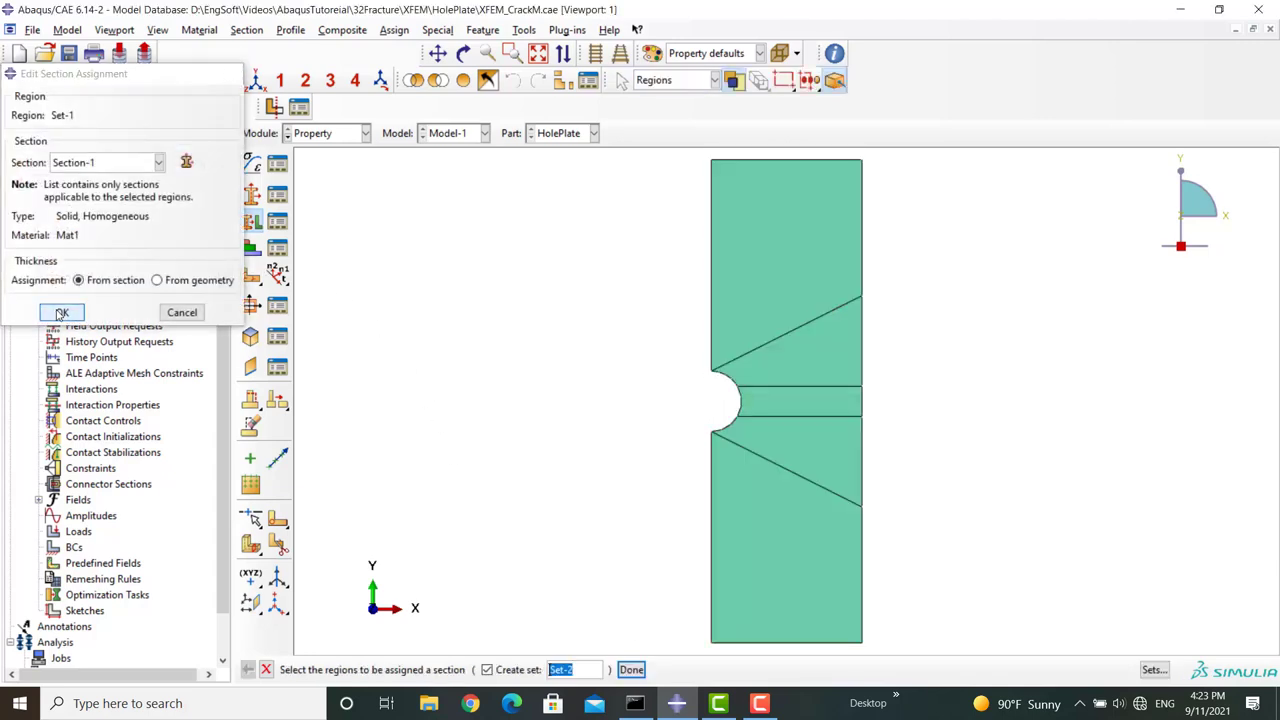
- Finish the section assignment and add an independent instance of the HolePlate part to the assembly
click(628, 668)
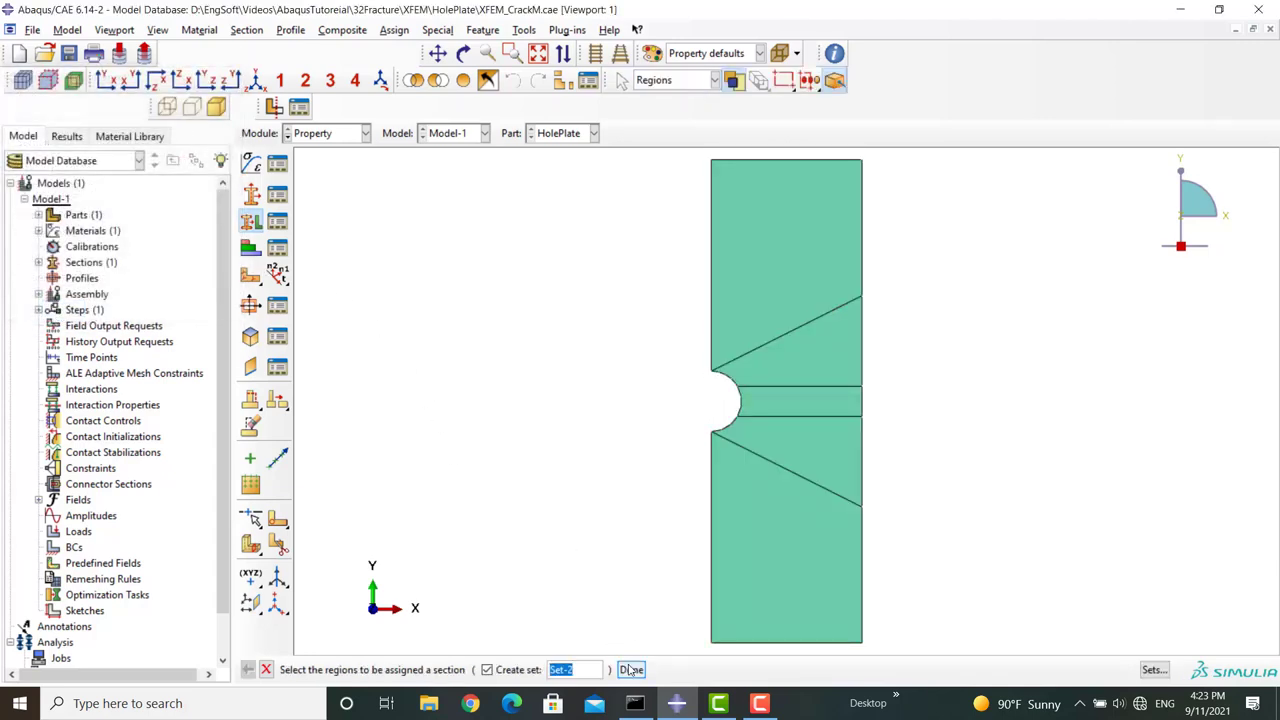
click(330, 133)
click(318, 183)
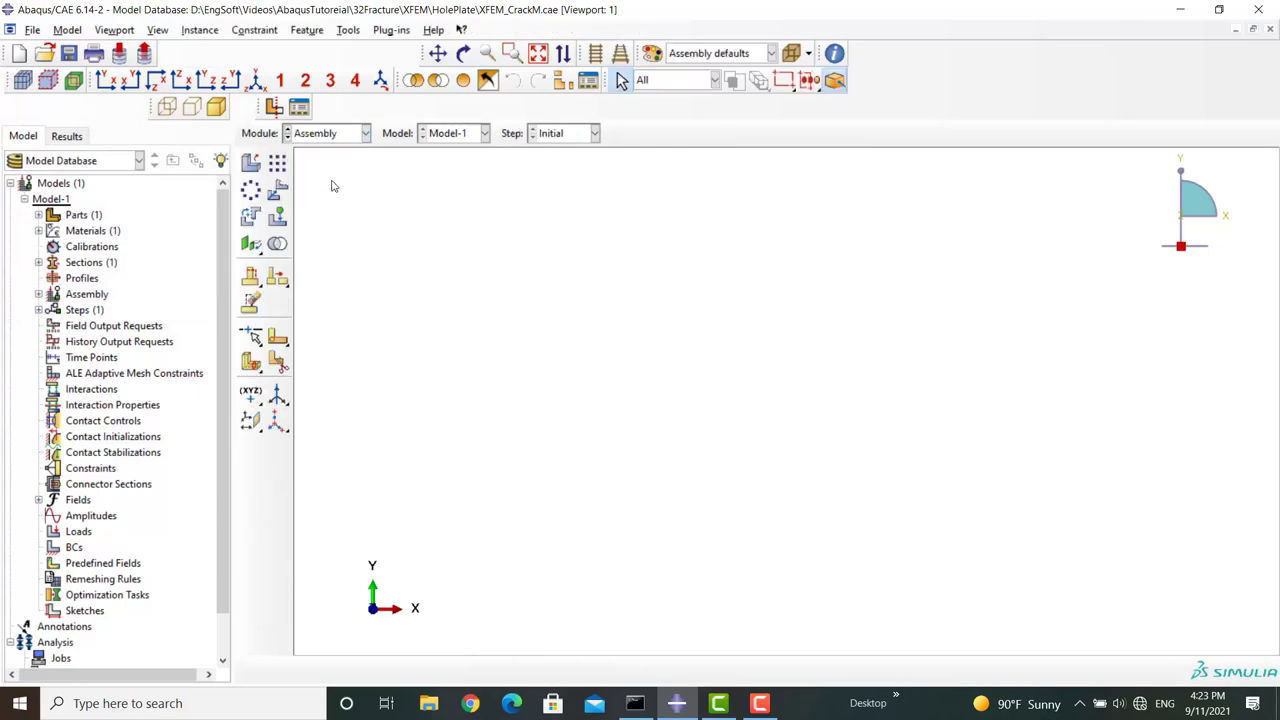
click(248, 168)
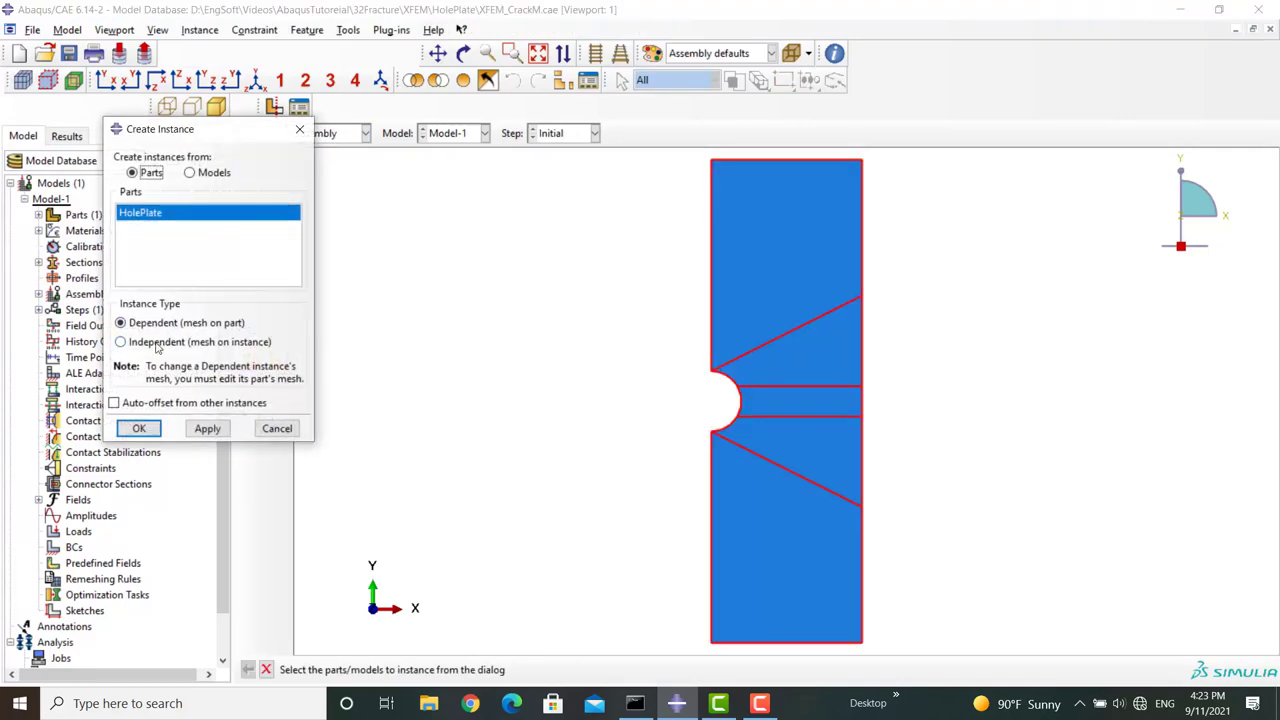
click(165, 341)
click(139, 426)
- Create a static general step named LoadCrack after the initial step, with Nlgeom turned on
click(328, 133)
click(328, 200)
click(250, 164)
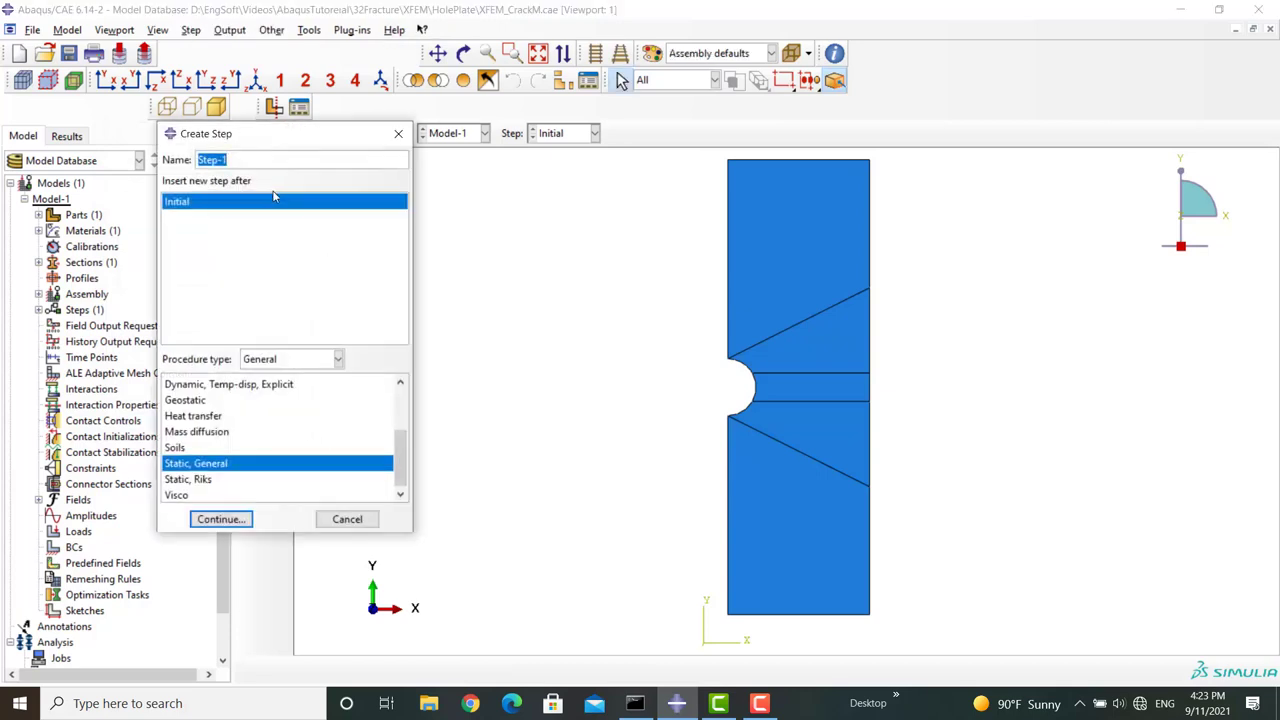
text(LoadCrack)
click(222, 519)
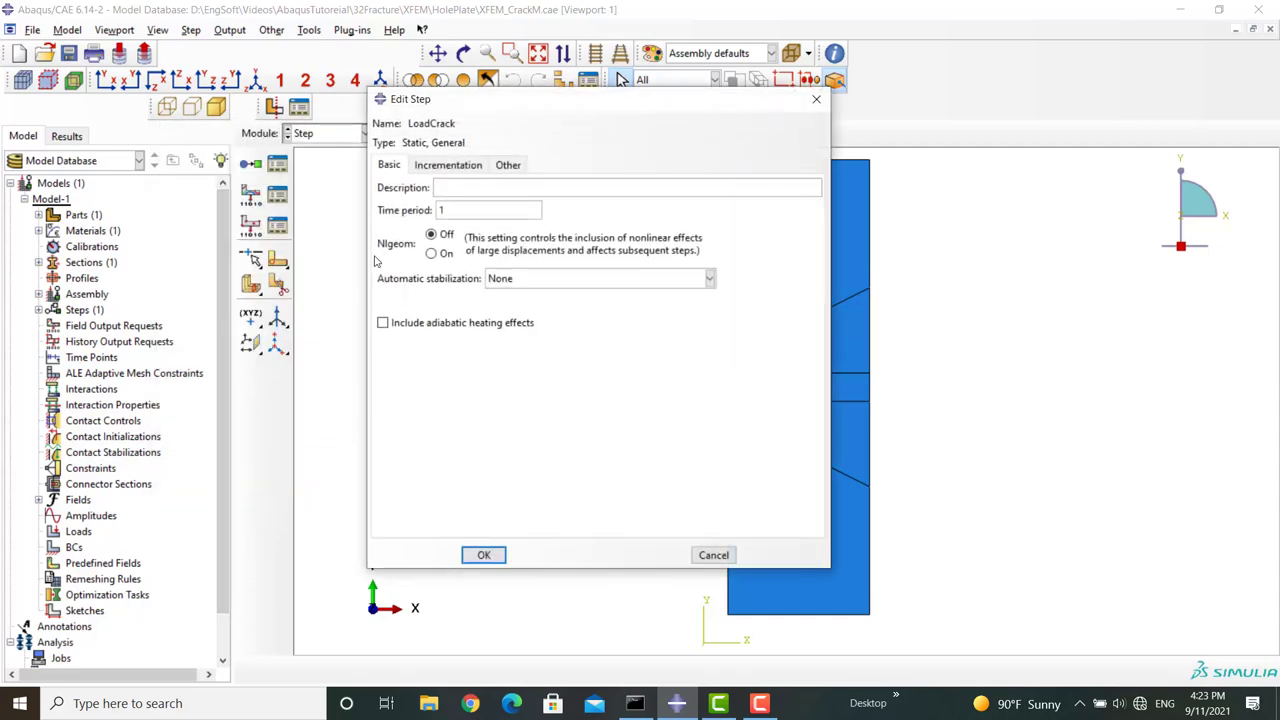
click(431, 253)
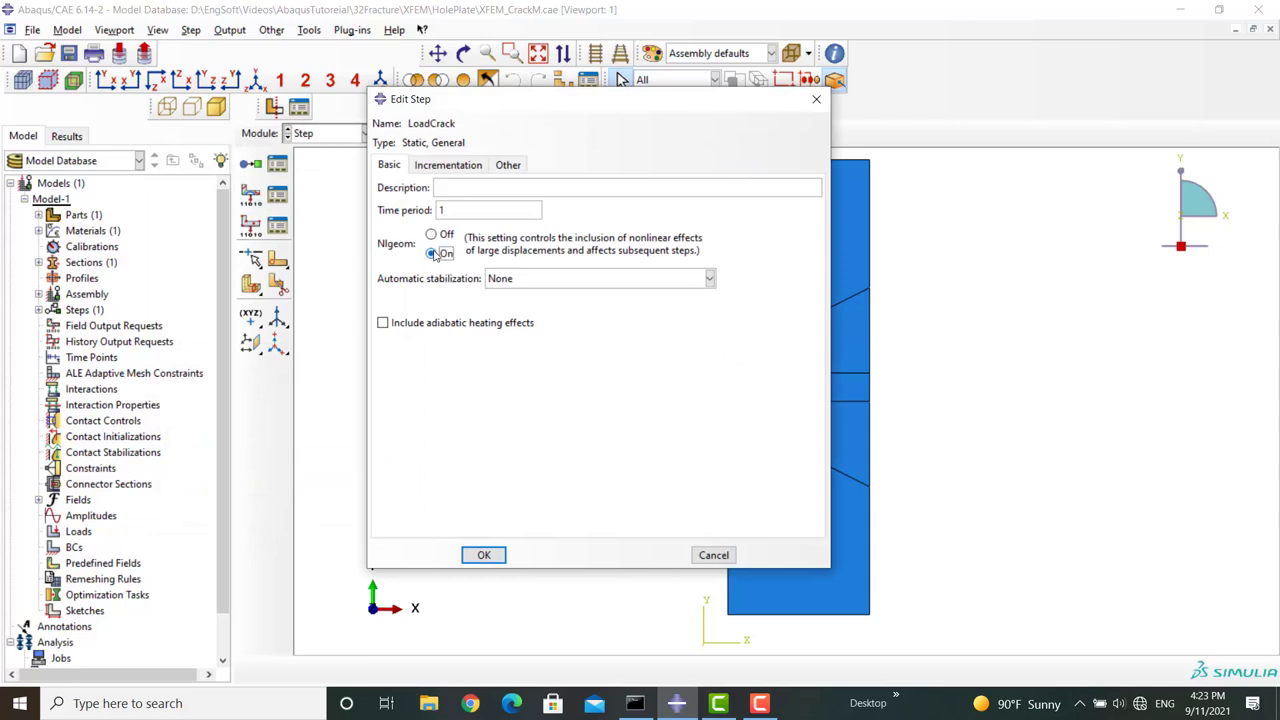
- Set LoadCrack's initial increment size to .01 and minimum to 1E-009, adjust the maximum size and number of increments, and accept the step
click(435, 165)
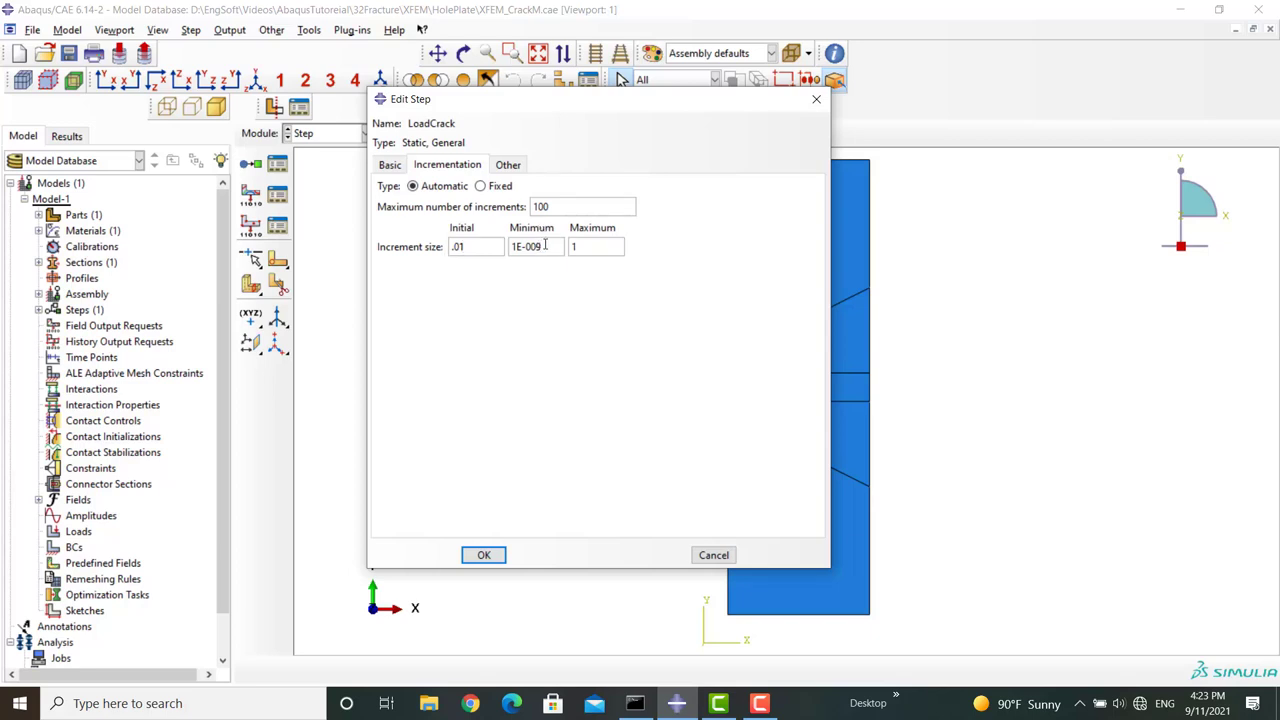
click(604, 252)
click(565, 206)
click(484, 555)
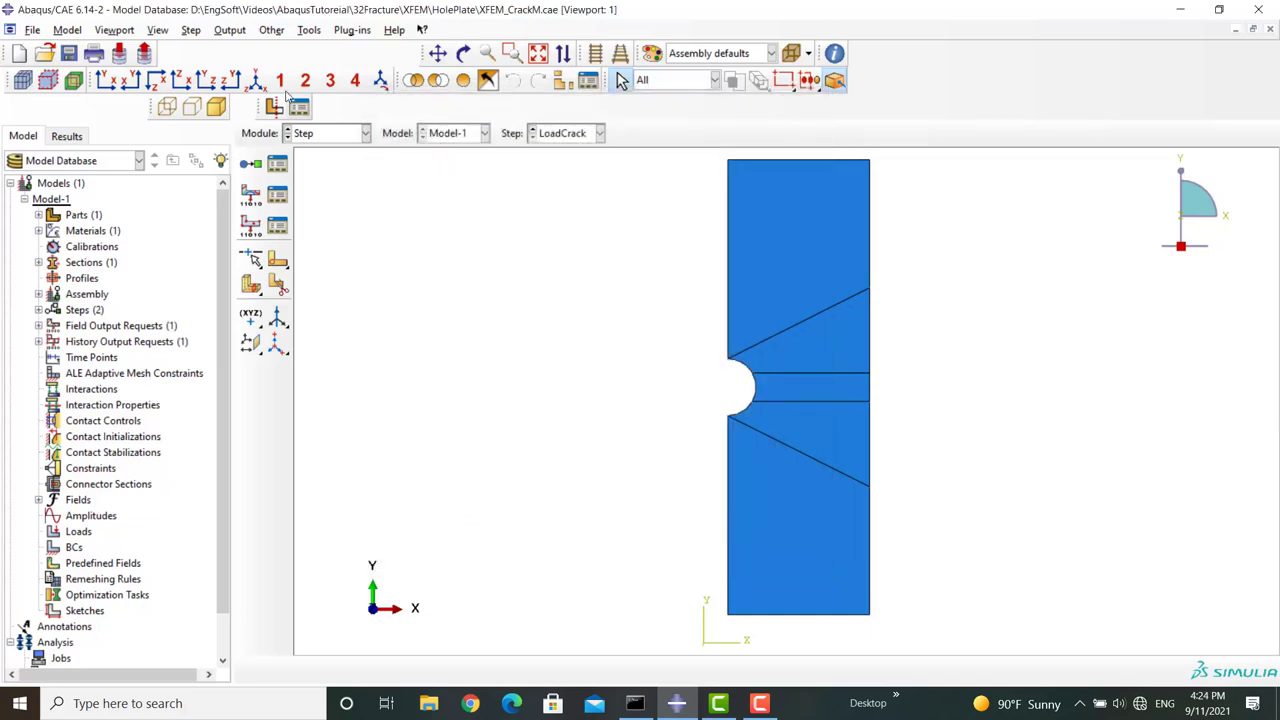
- Start a new field output request named Crack for the LoadCrack step
click(230, 30)
mouse_move(288, 47)
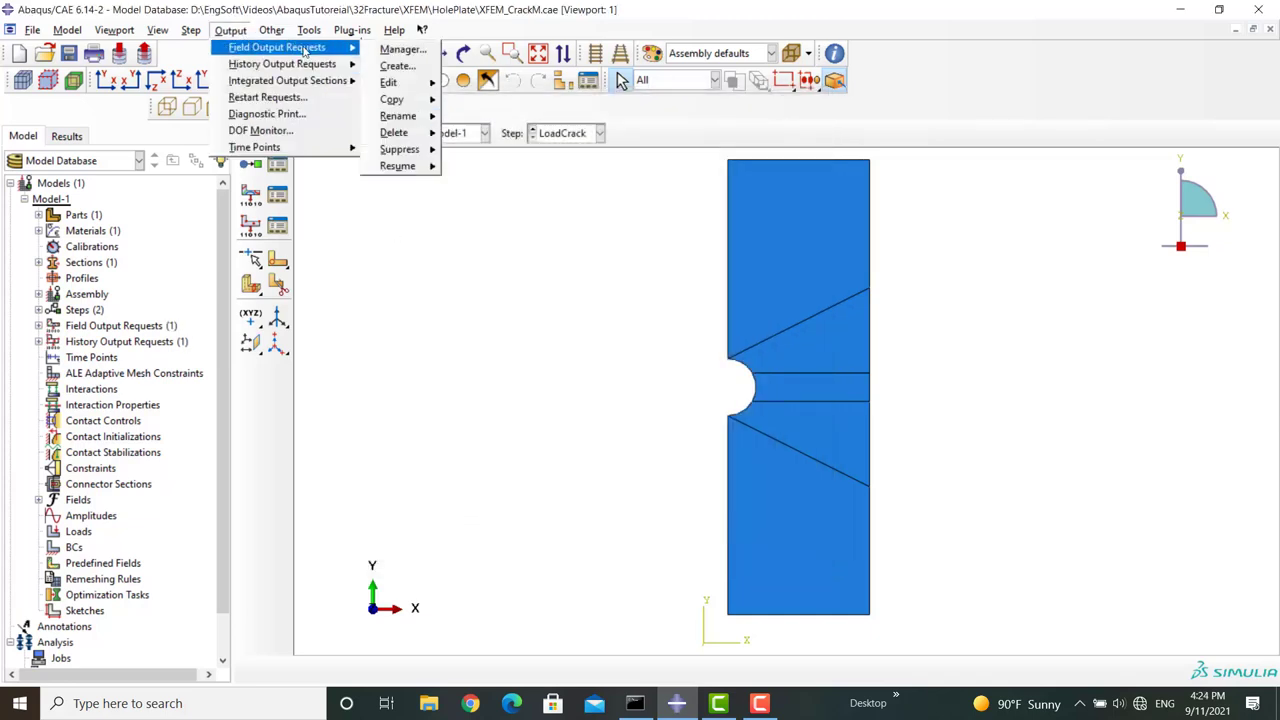
click(392, 63)
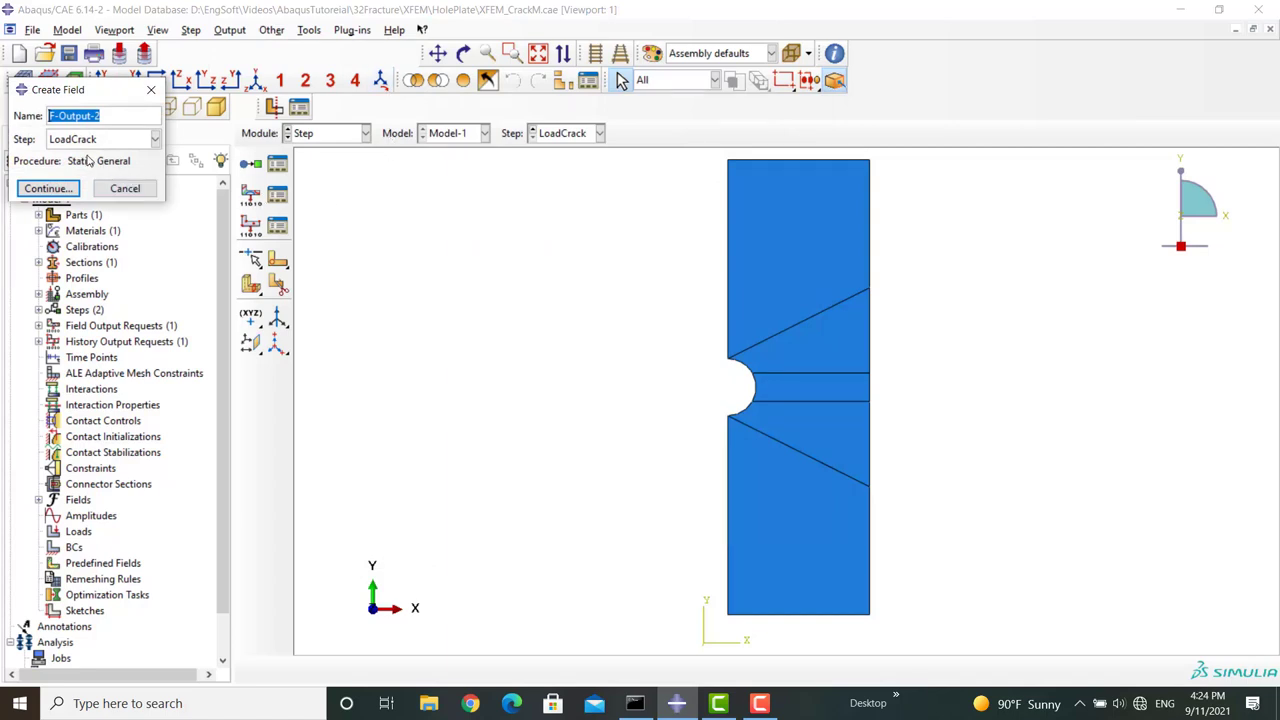
text(Crack)
click(42, 188)
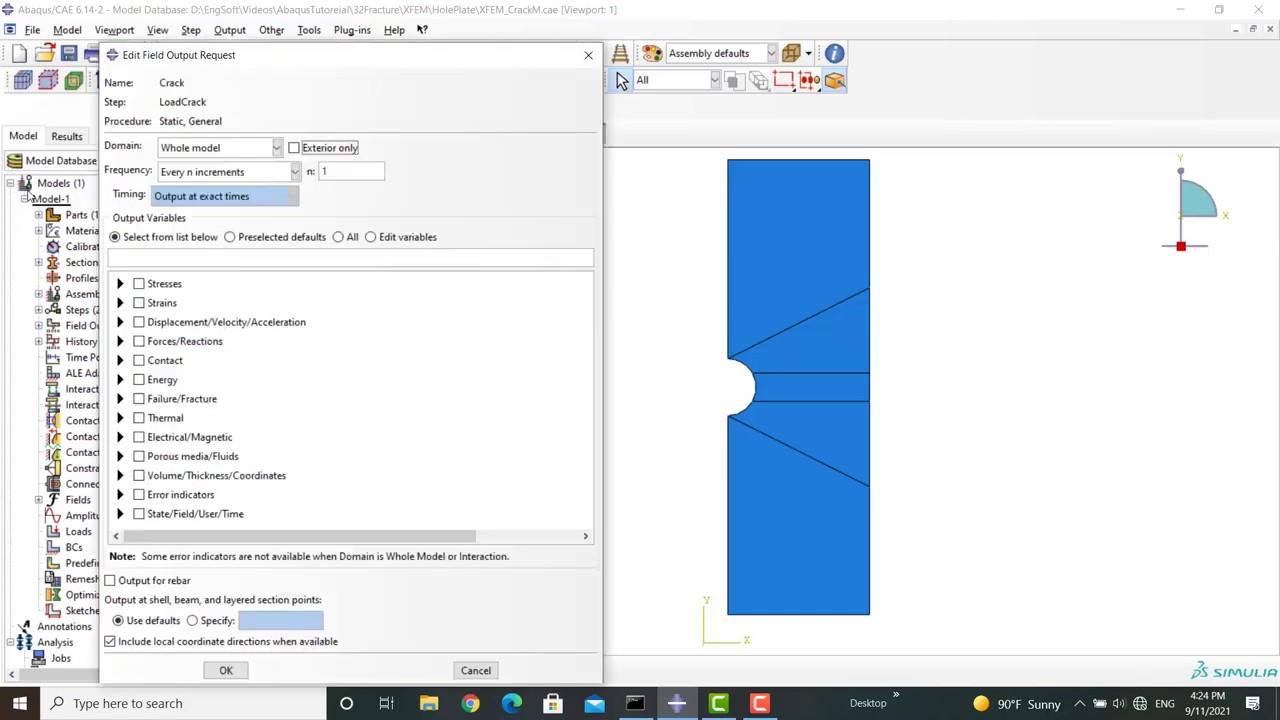
drag(289, 55, 313, 15)
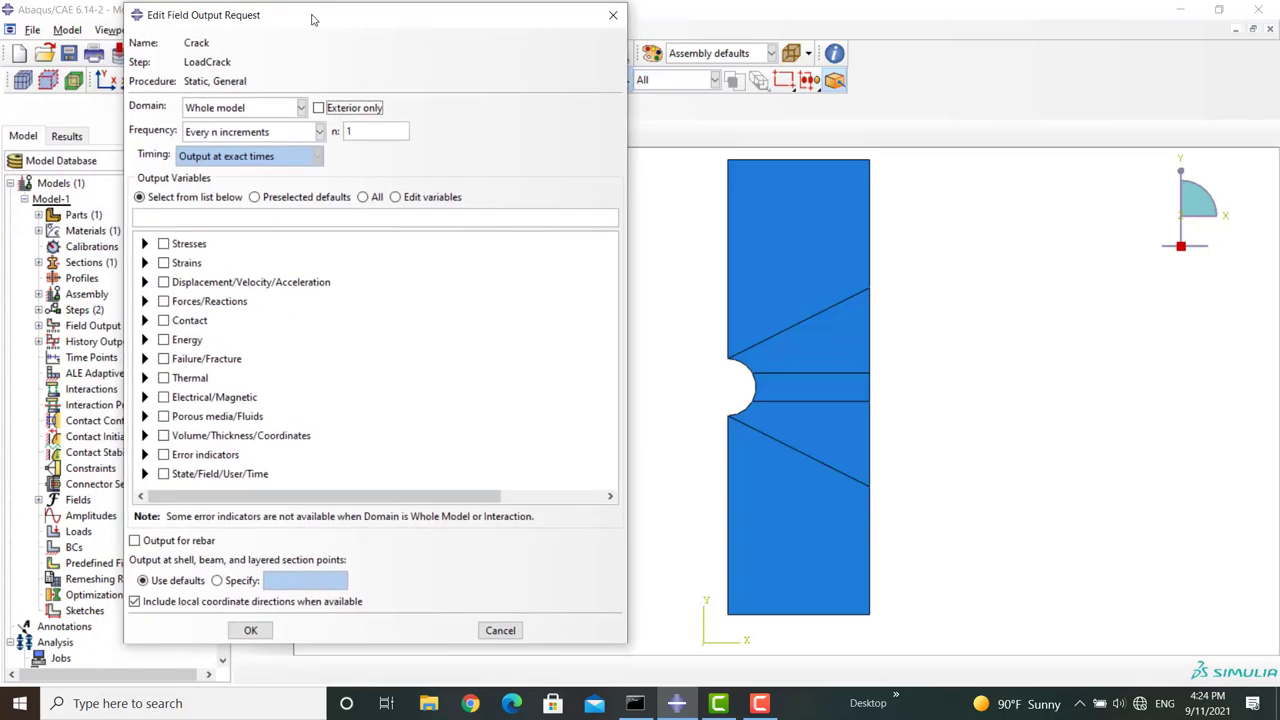
- Request the level set value PHILSM and the XFEM element status STATUSXFEM as field outputs and accept the Crack request
click(144, 358)
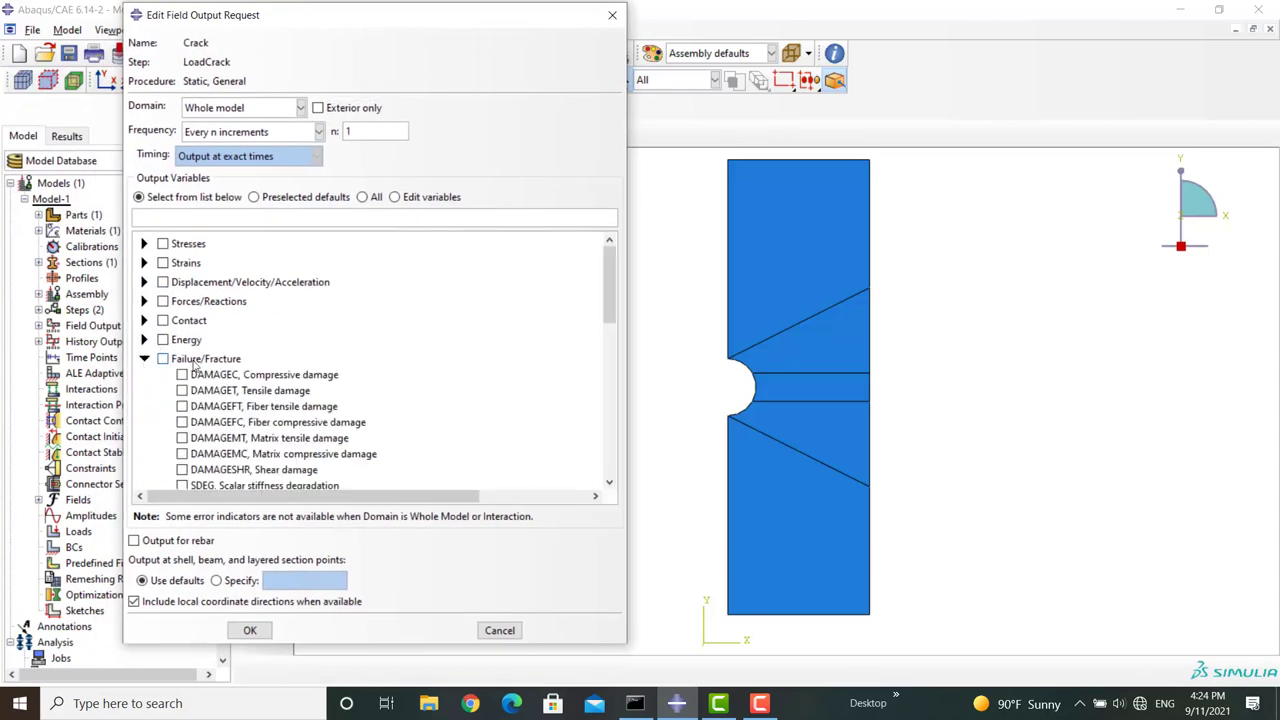
scroll(254, 370, down, 3)
scroll(254, 360, down, 2)
scroll(254, 358, down, 3)
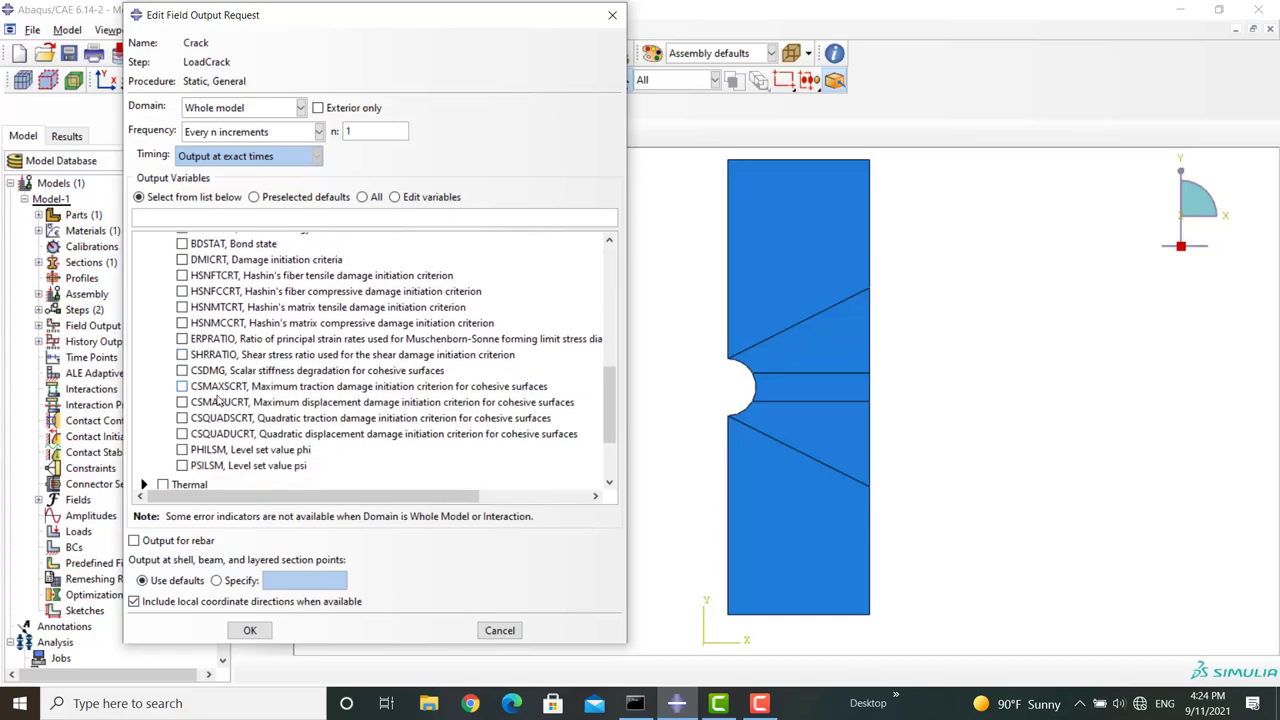
click(182, 450)
scroll(150, 374, down, 2)
click(142, 478)
scroll(288, 397, down, 2)
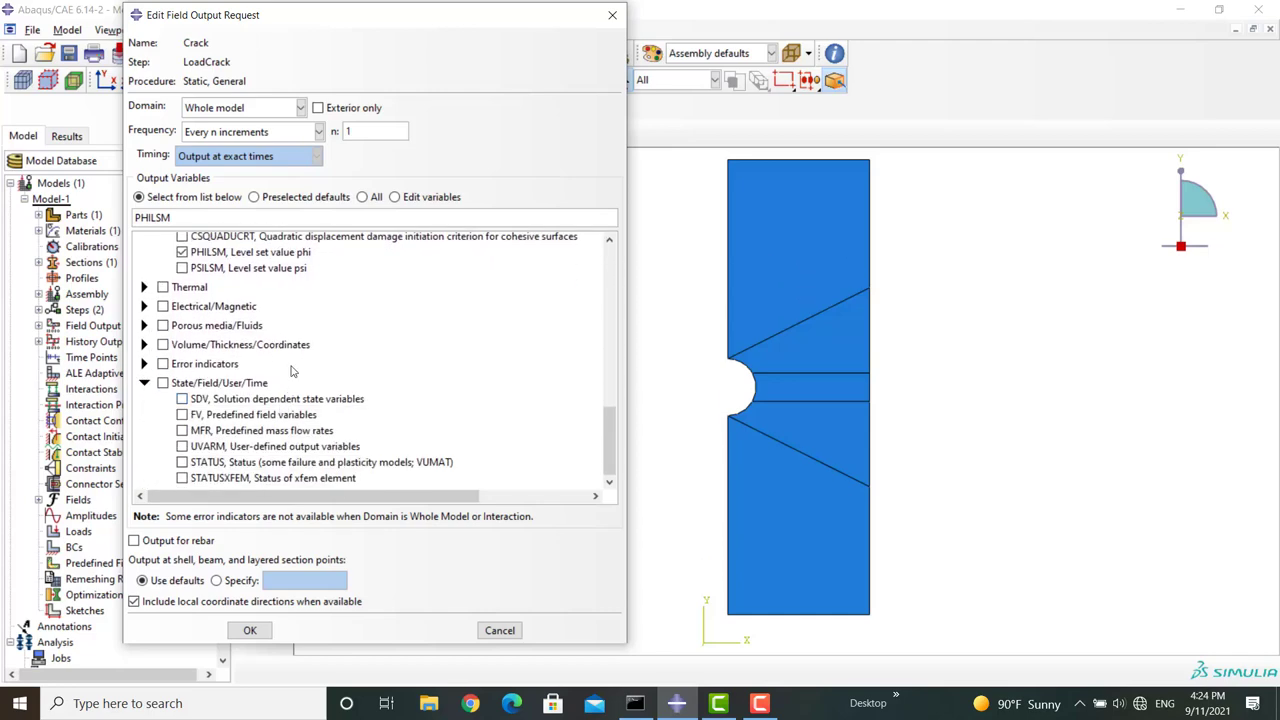
click(182, 478)
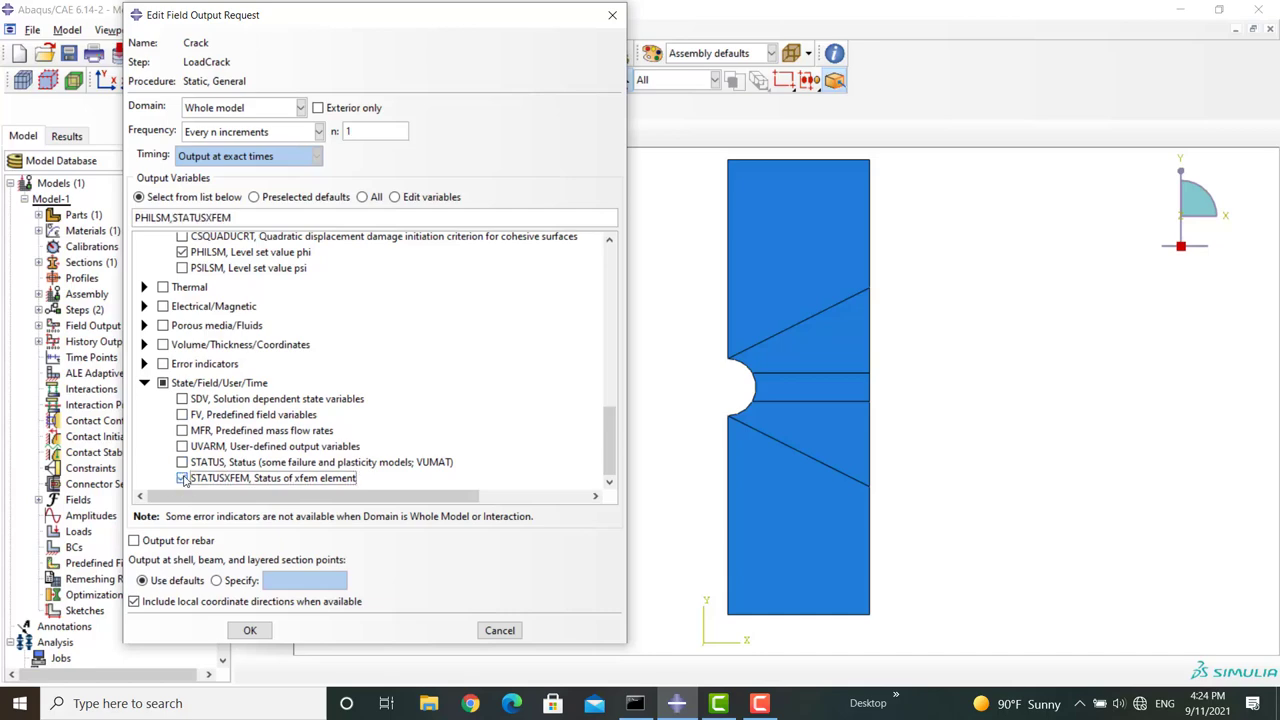
click(250, 630)
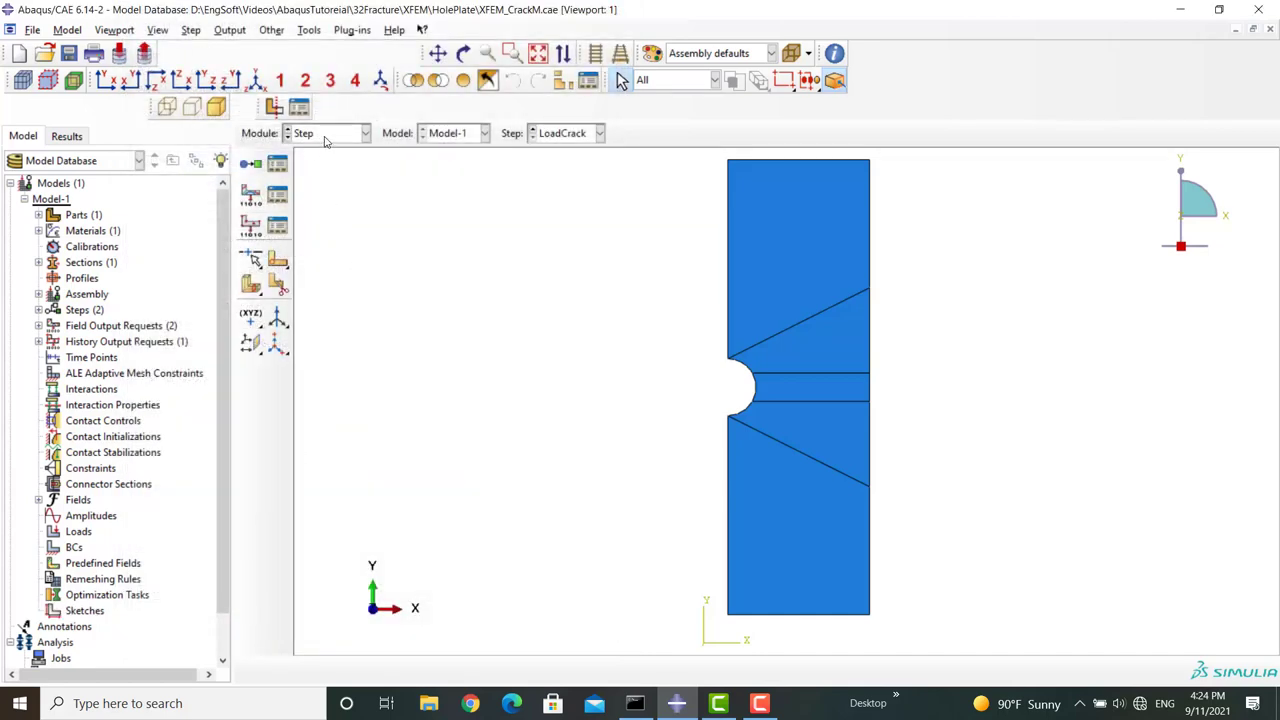
- Create an XFEM crack with the whole plate instance as the crack domain and no predefined crack location
click(325, 138)
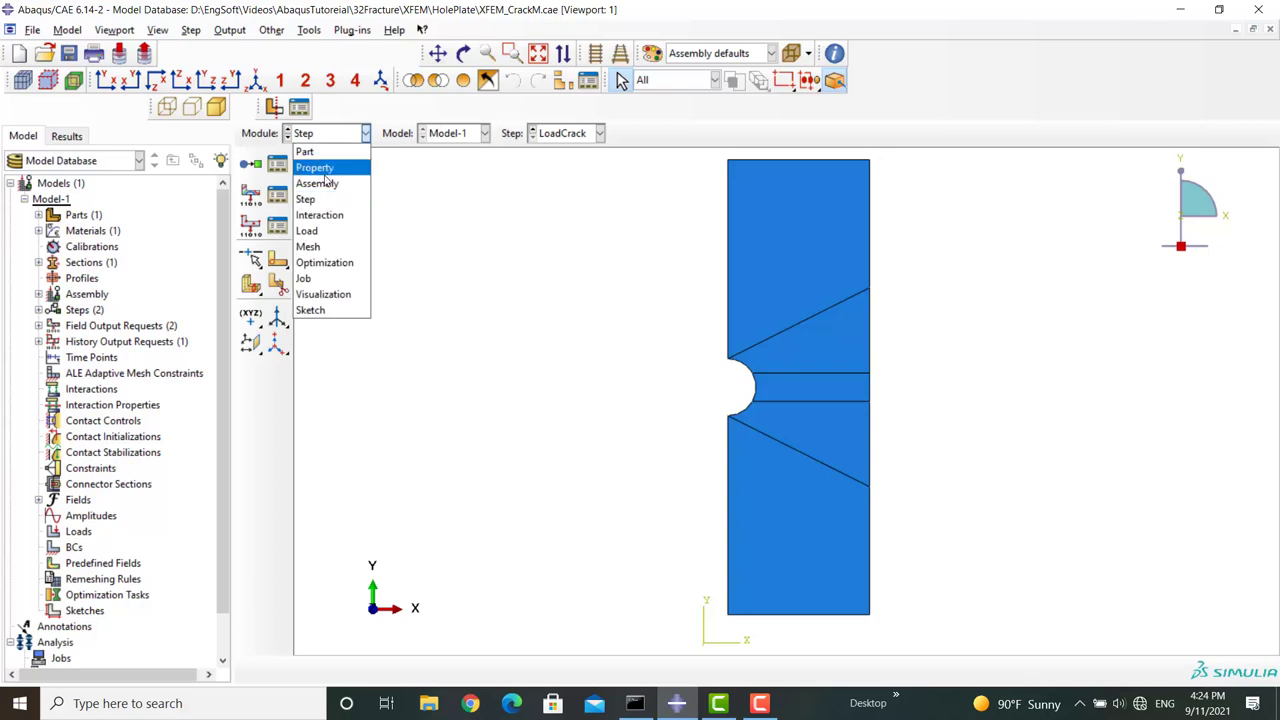
click(340, 216)
click(377, 31)
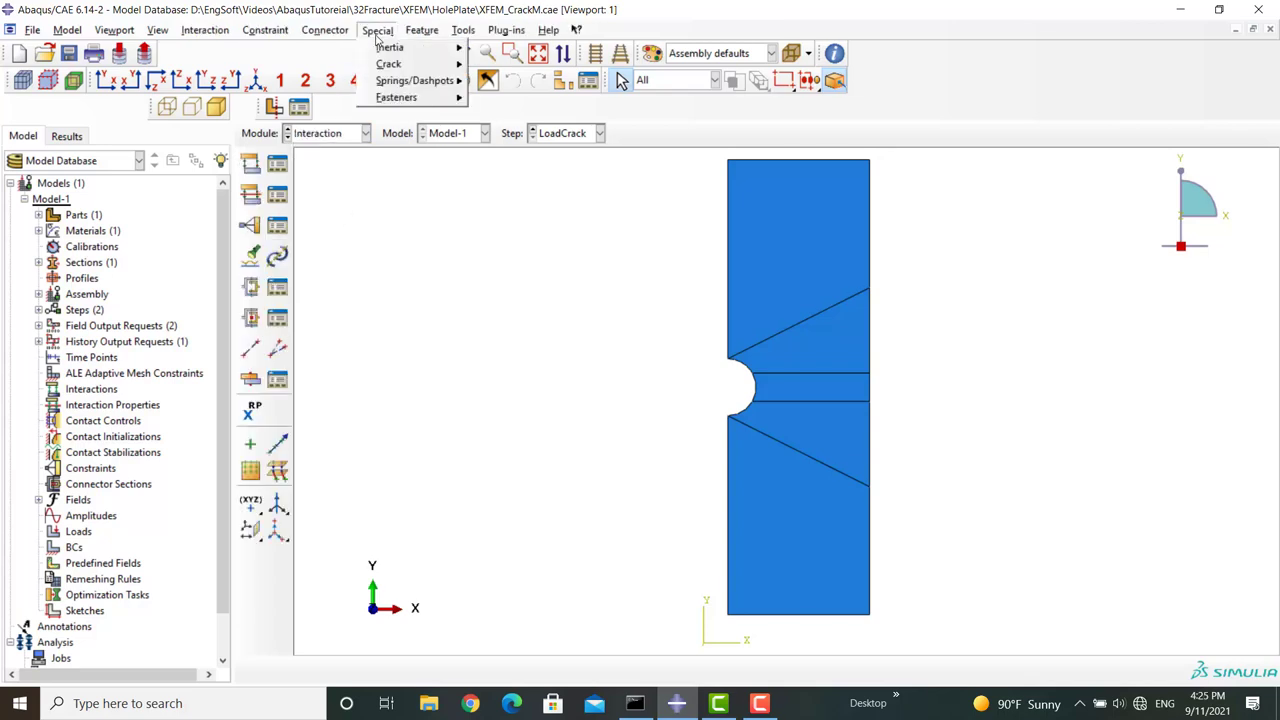
mouse_move(405, 64)
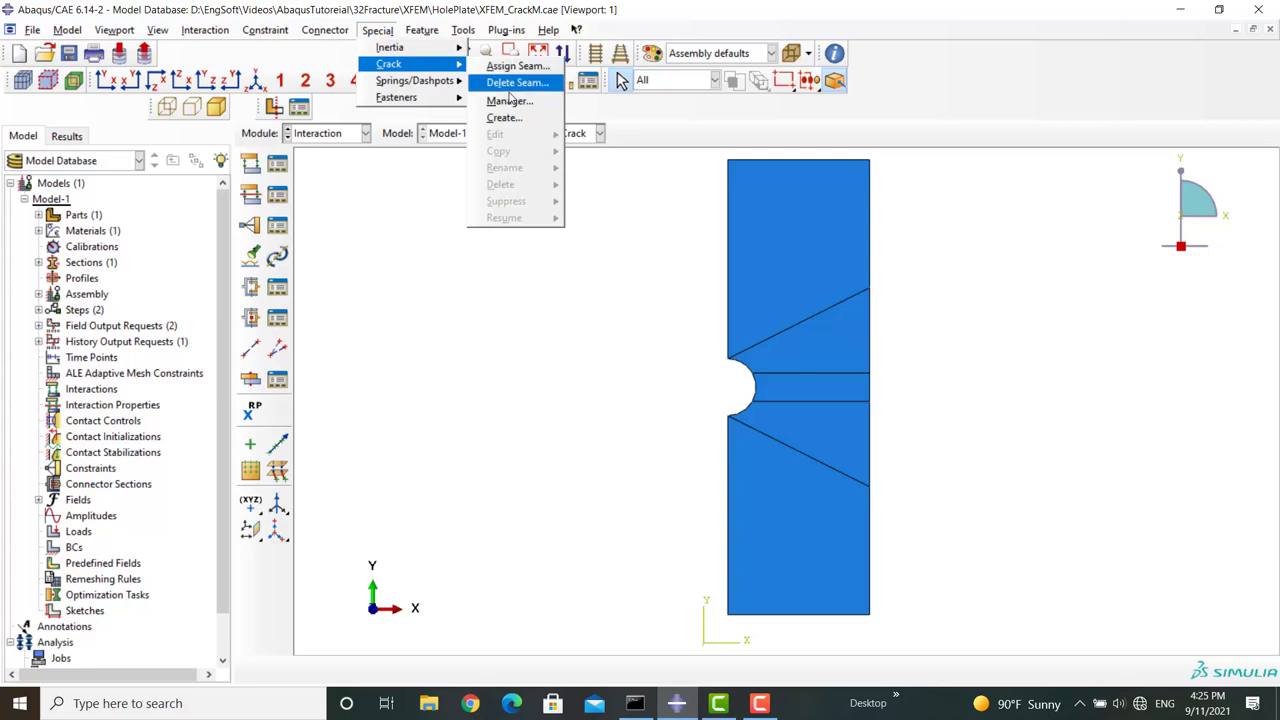
click(507, 118)
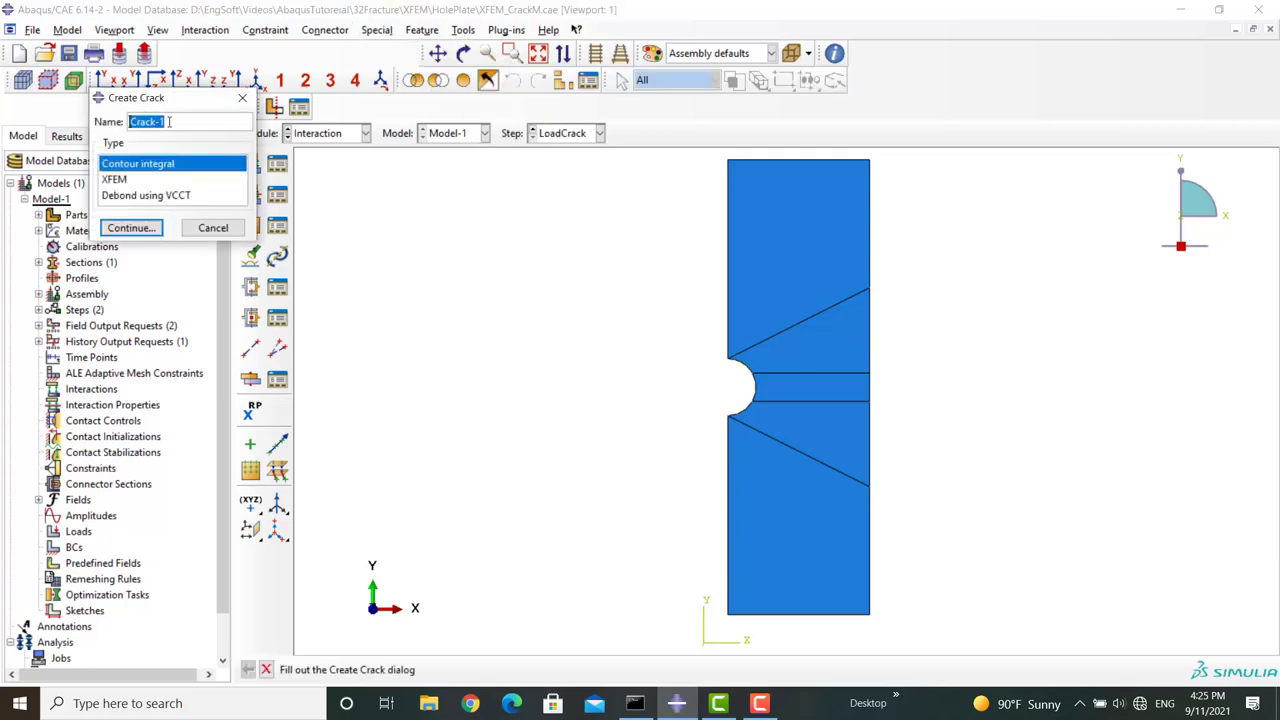
click(118, 179)
click(128, 228)
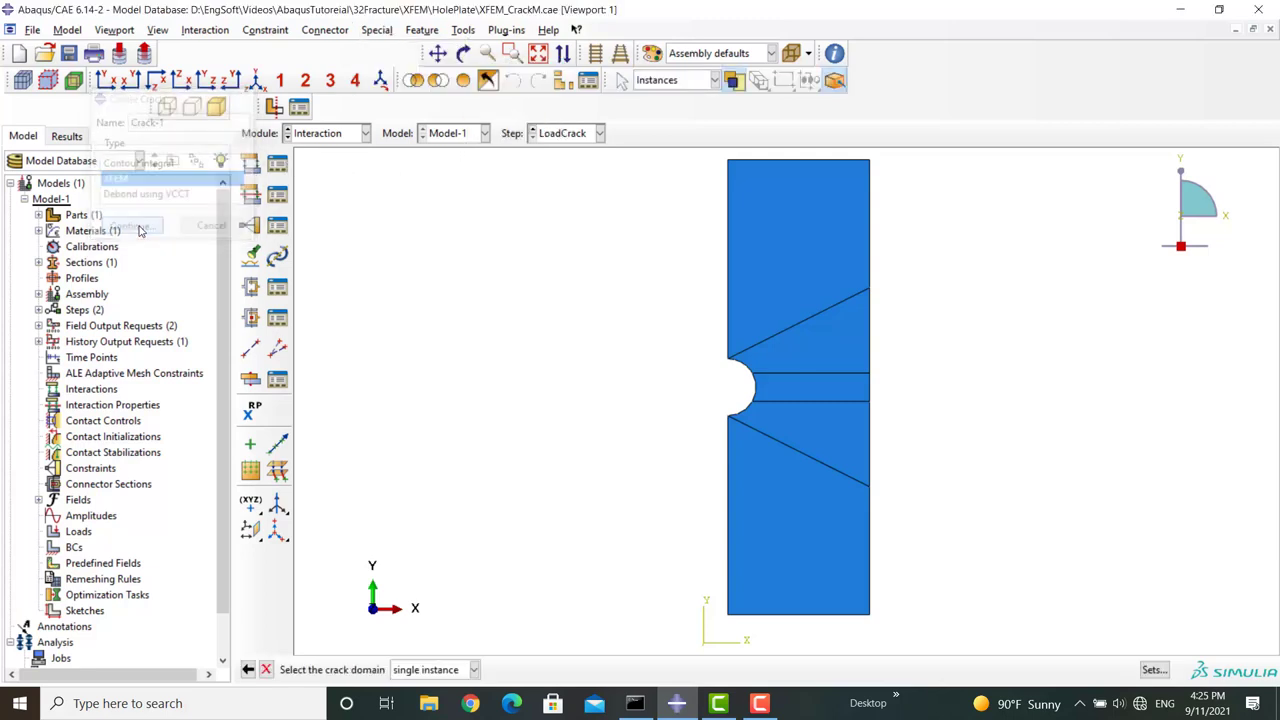
click(746, 511)
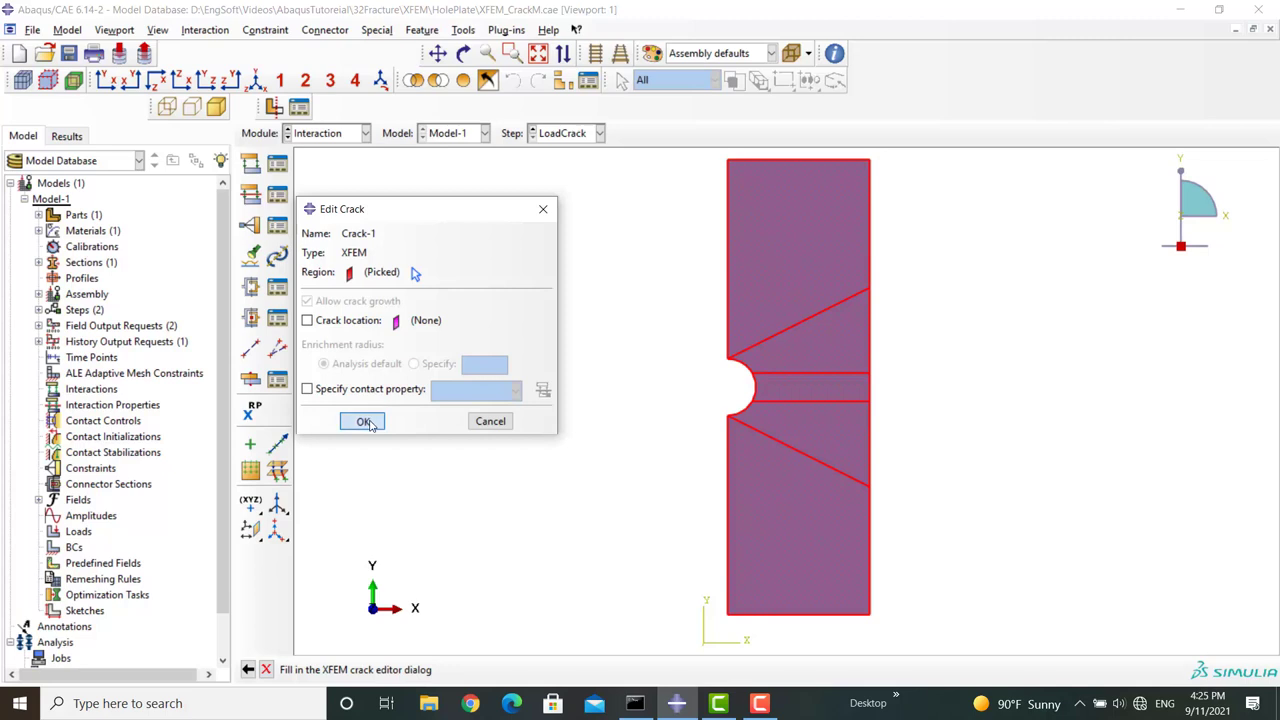
click(362, 421)
- Create boundary condition Xsym in LoadCrack, applying XSYMM to both straight vertical edges above and below the semicircular hole
click(330, 133)
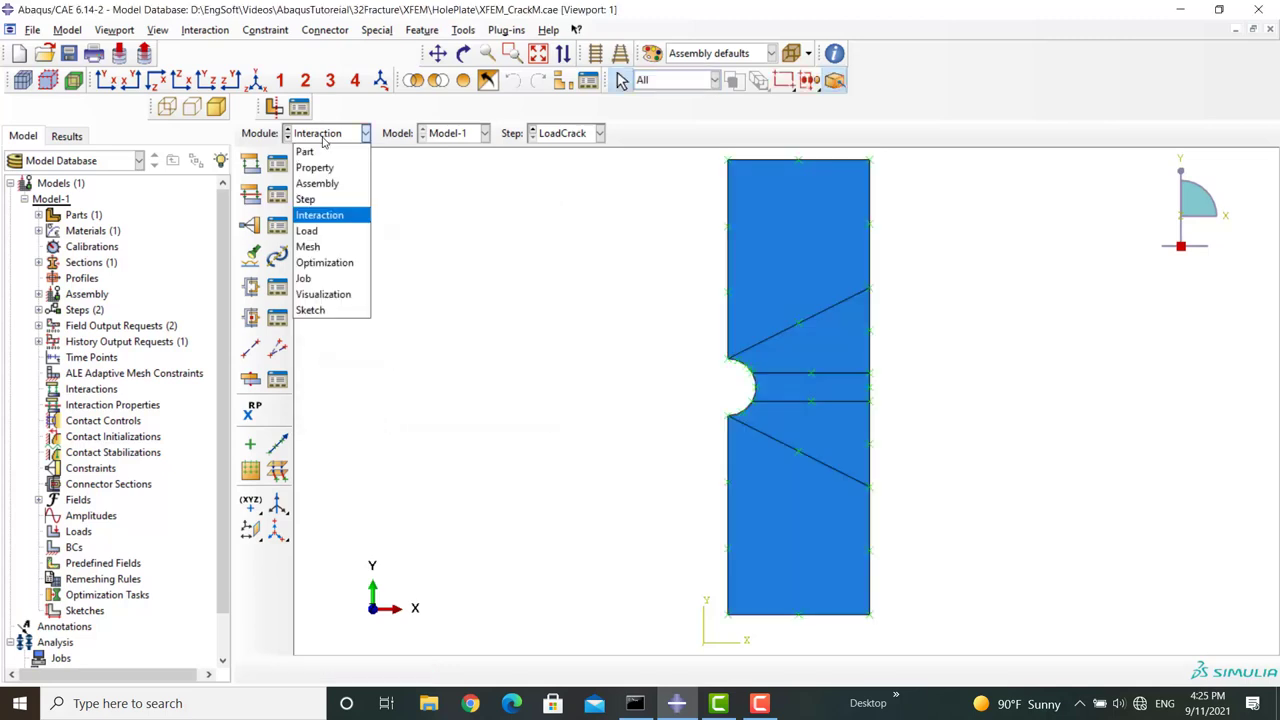
click(320, 227)
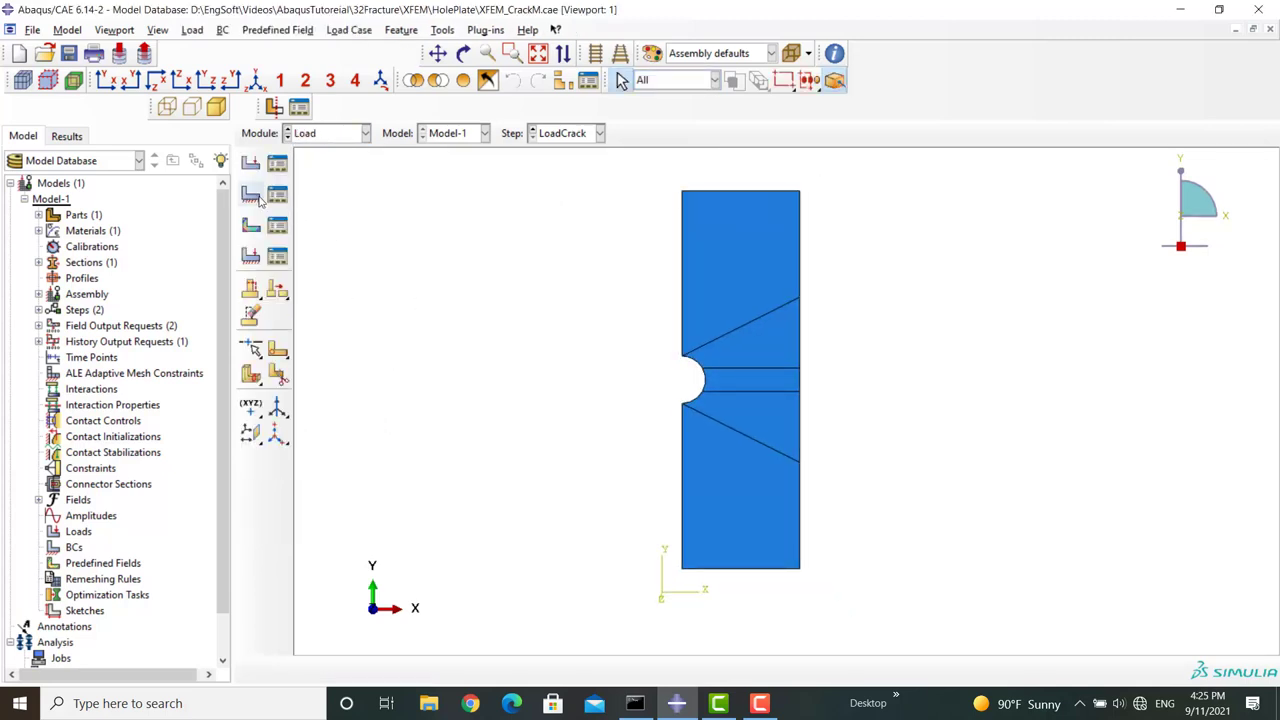
click(251, 194)
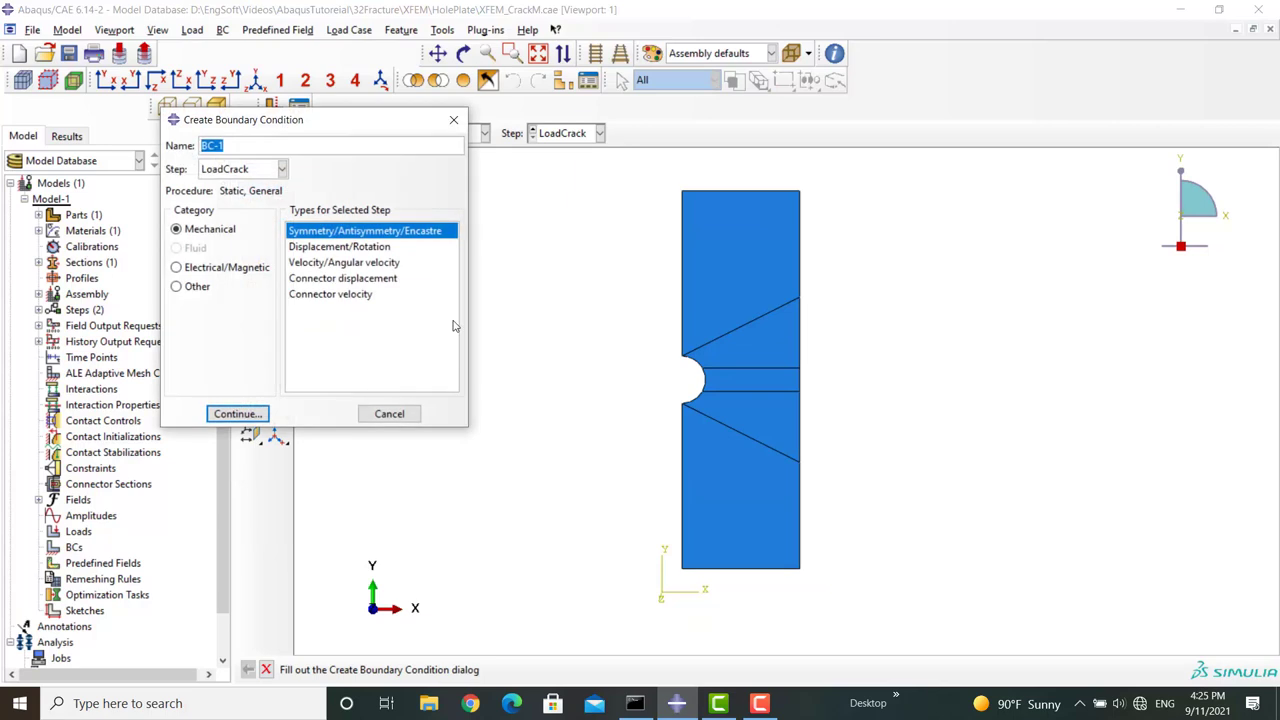
text(Xsym)
click(259, 413)
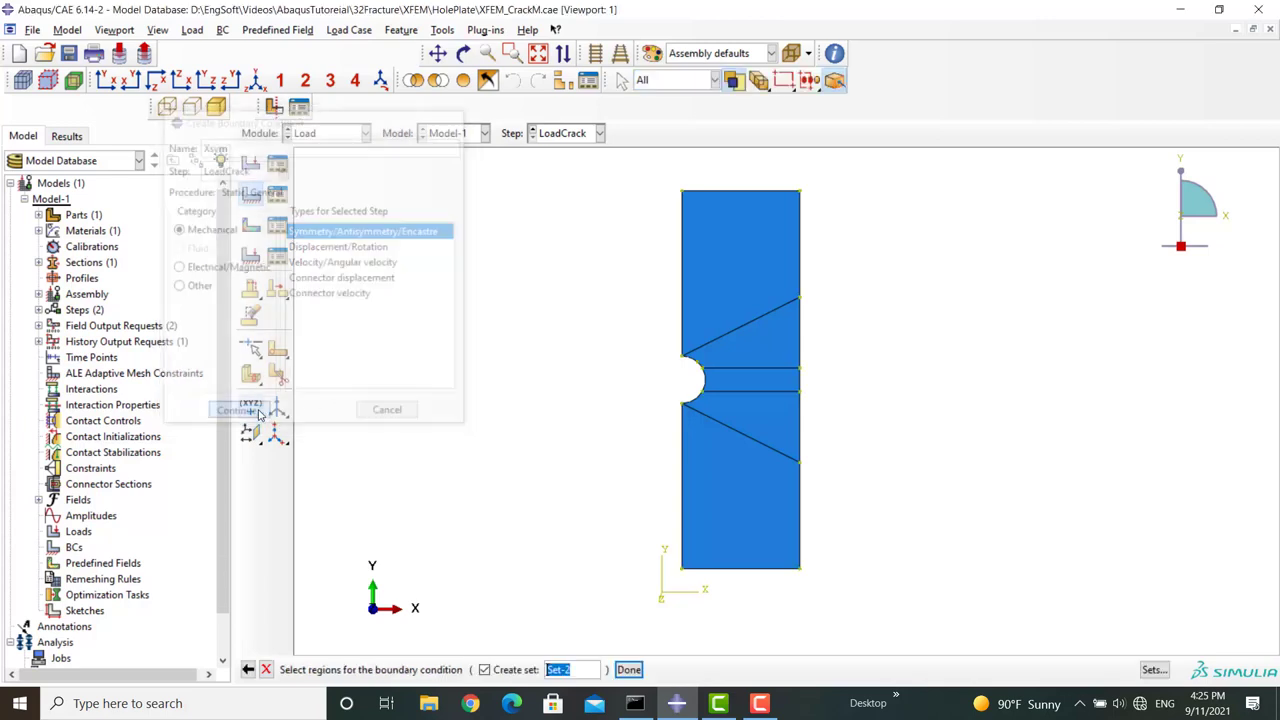
click(683, 300)
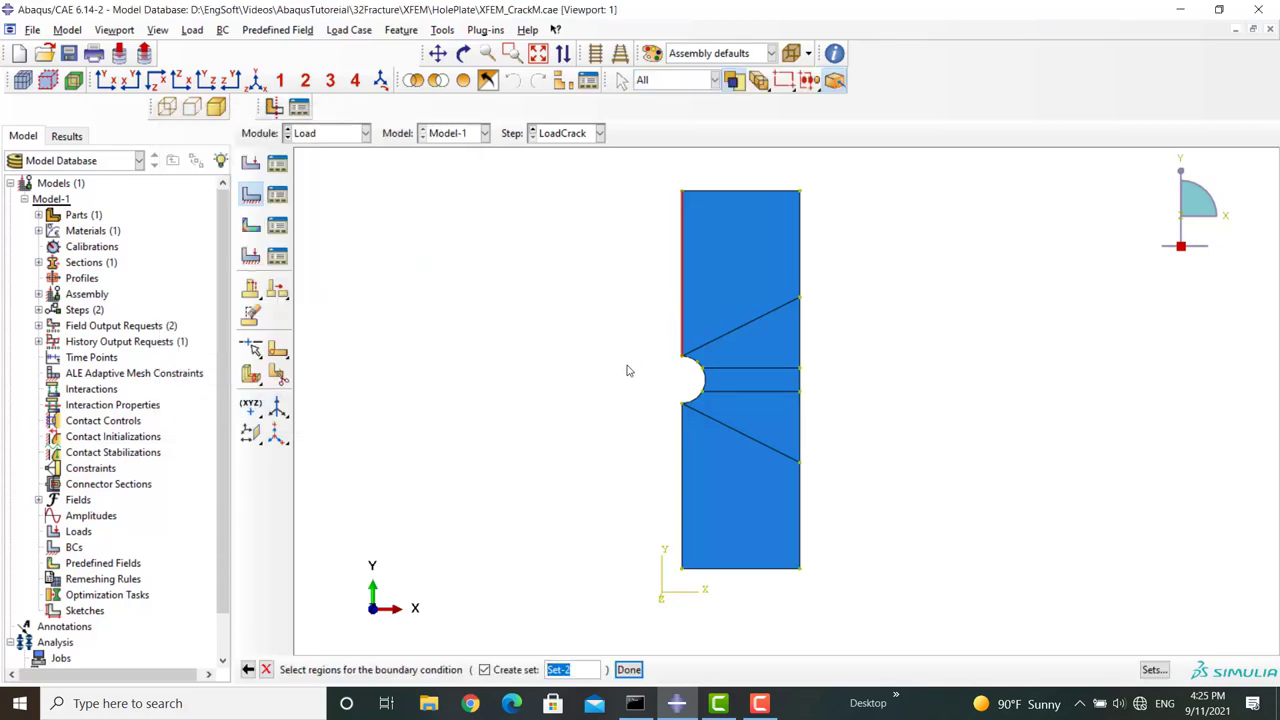
shift+click(684, 472)
click(628, 669)
click(138, 296)
click(130, 456)
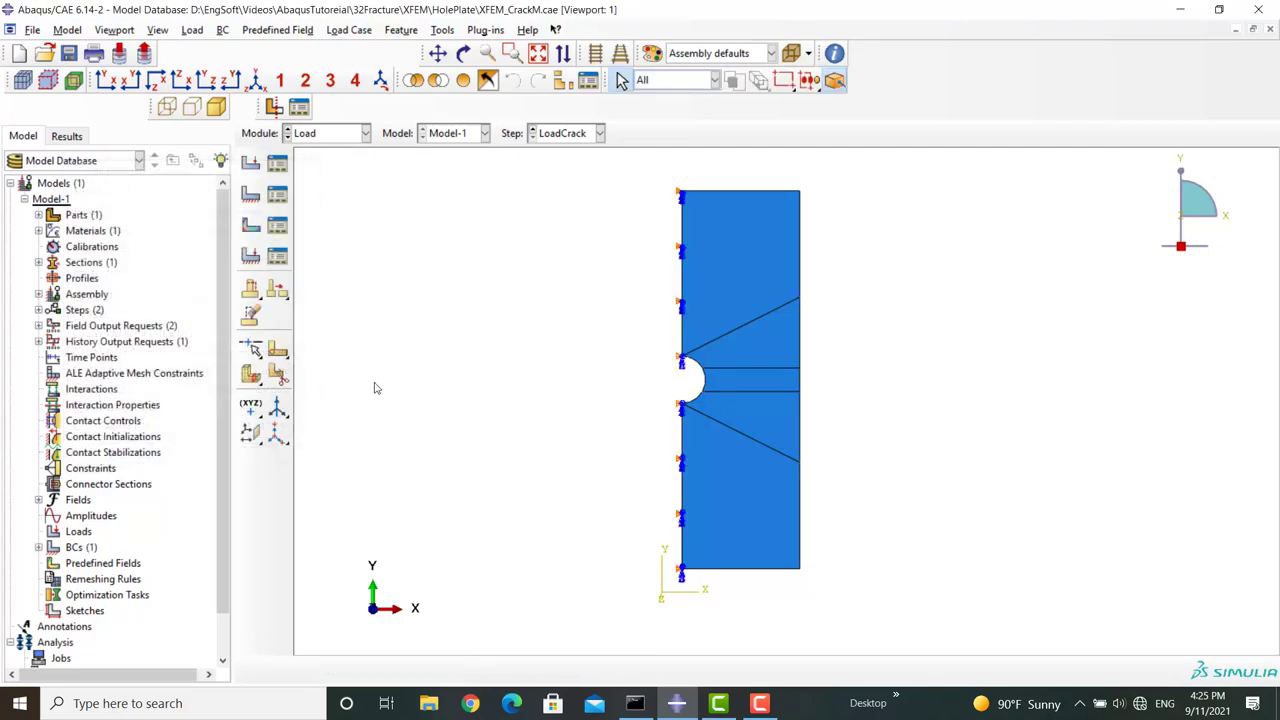
- Create boundary condition YFix in LoadCrack, applying YSYMM to the plate's bottom edge
click(250, 193)
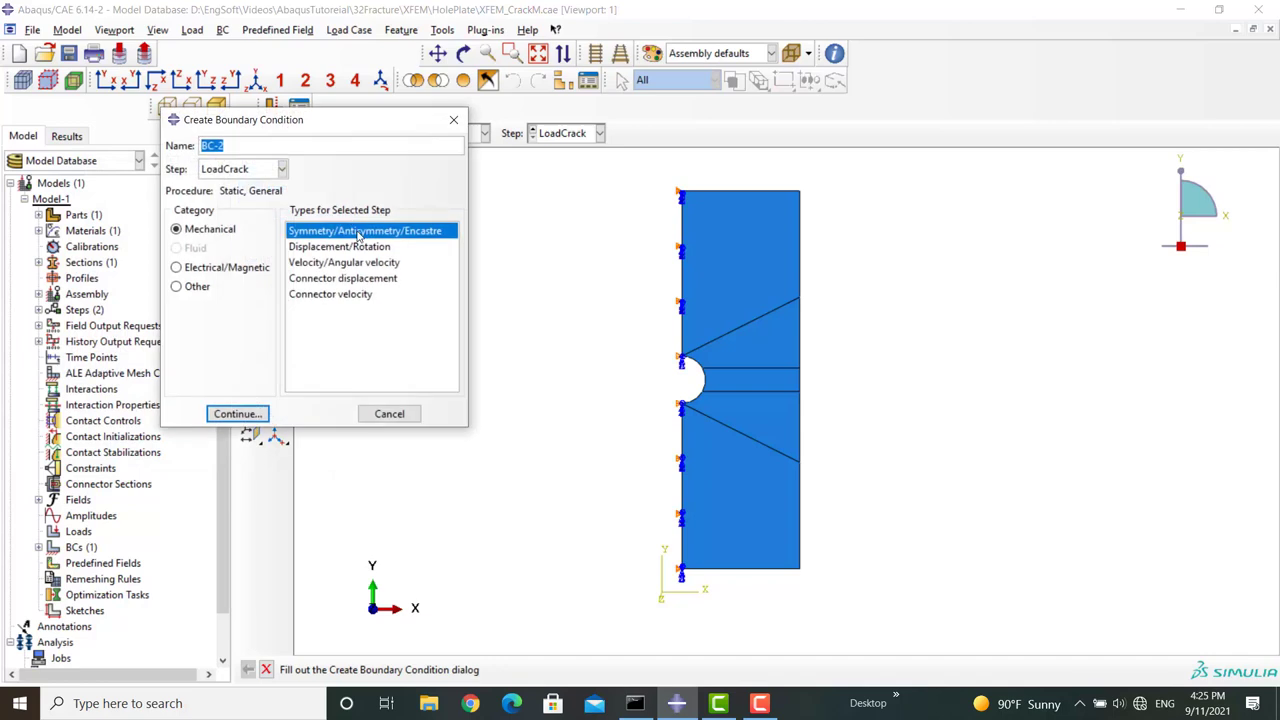
text(YFix)
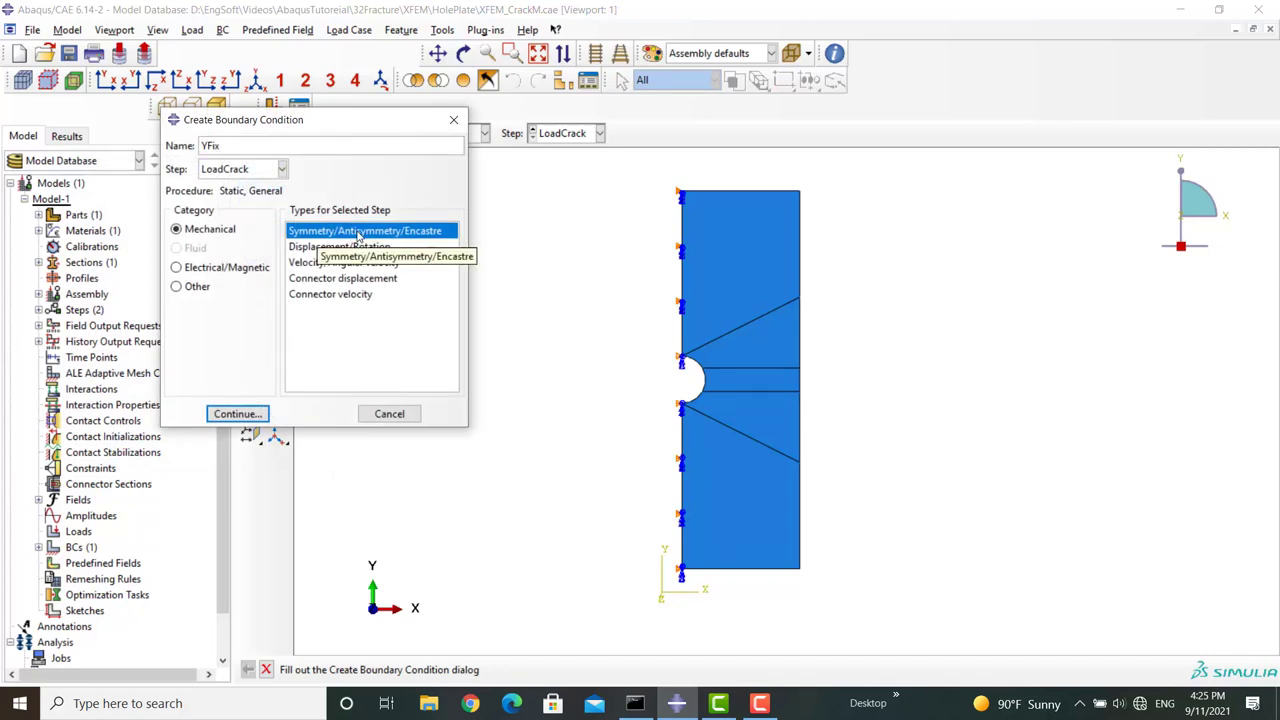
click(255, 414)
click(741, 570)
click(628, 669)
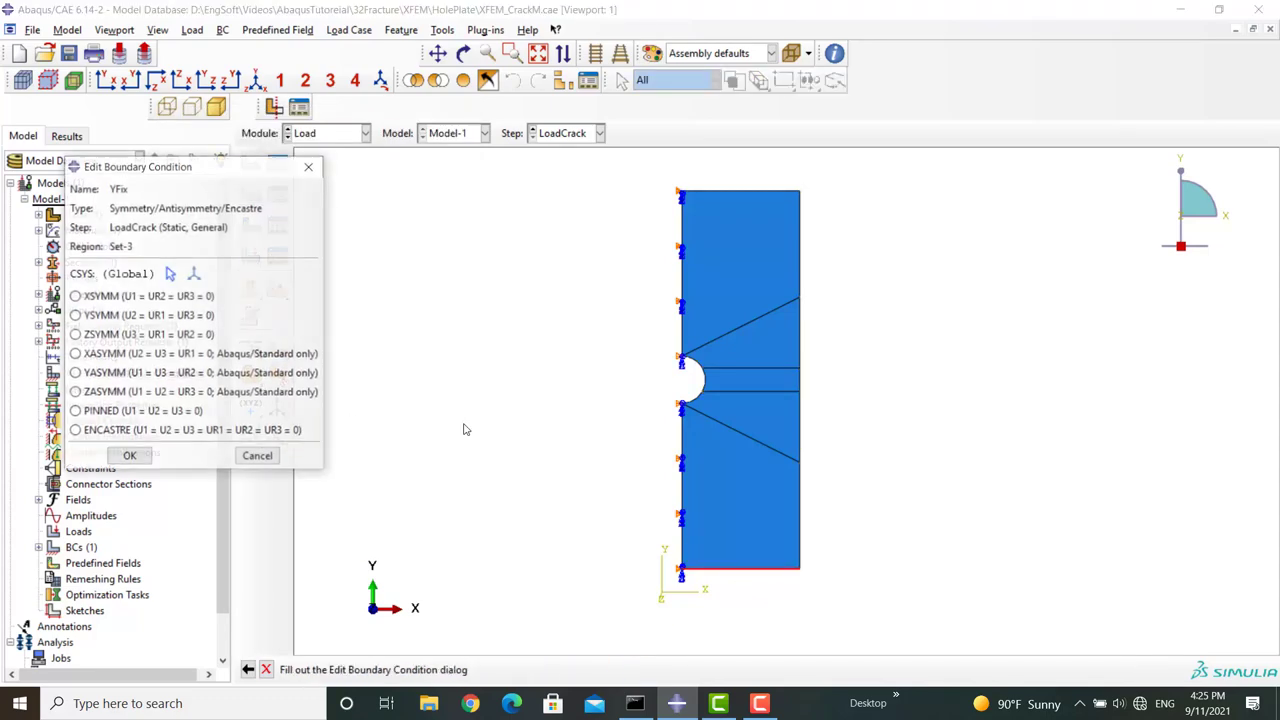
click(97, 315)
click(131, 457)
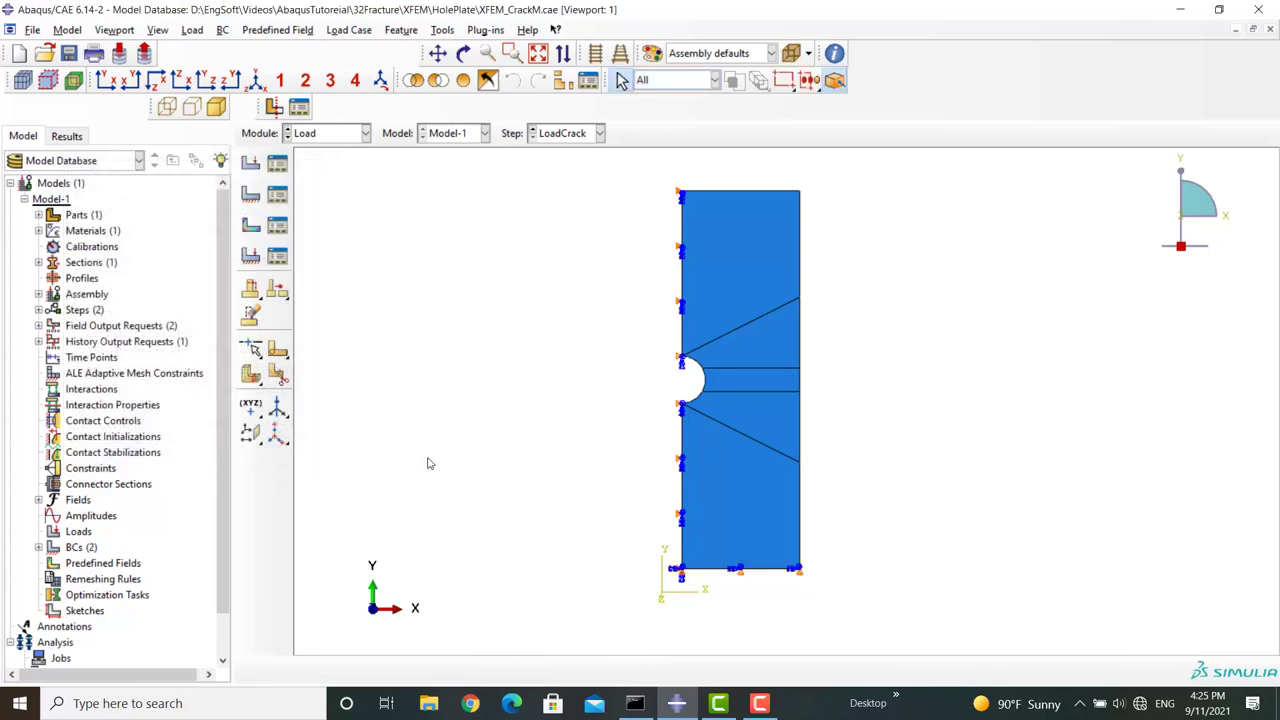
- Create displacement/rotation boundary condition Move in LoadCrack on the plate's top edge with U2 set to 0.001
click(250, 193)
text(Move)
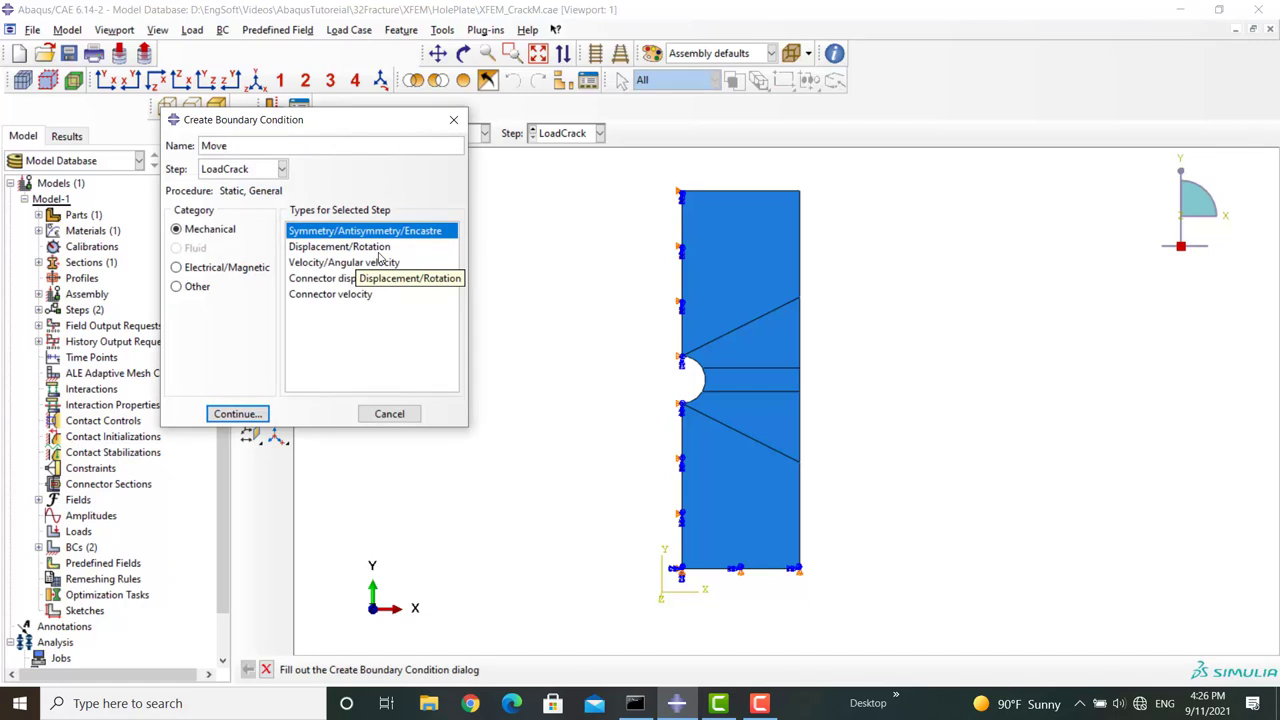
click(345, 246)
click(235, 413)
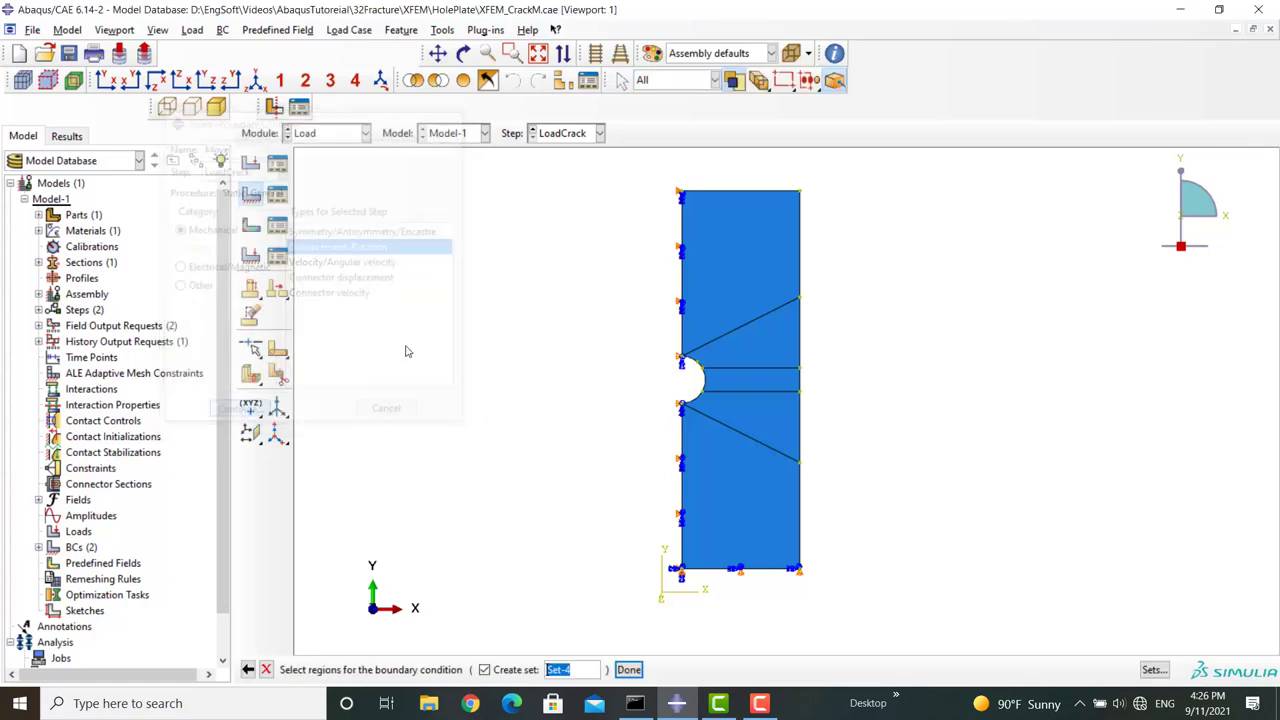
click(738, 191)
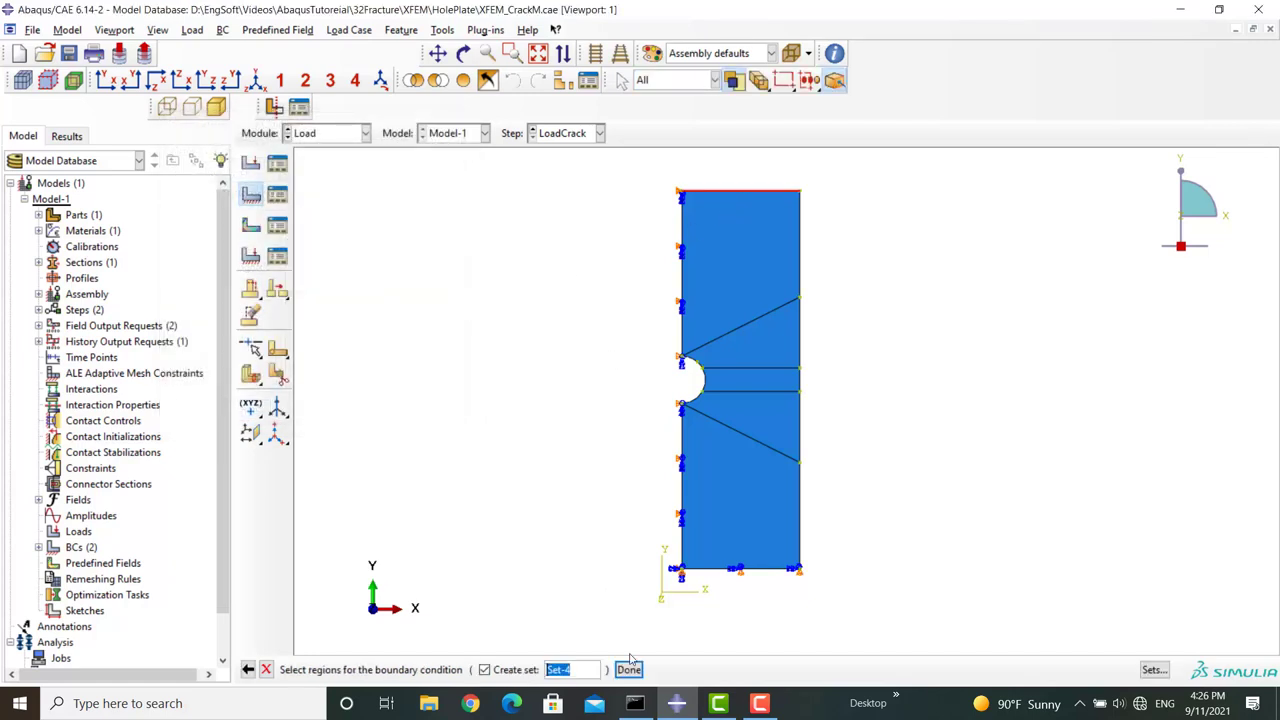
click(629, 669)
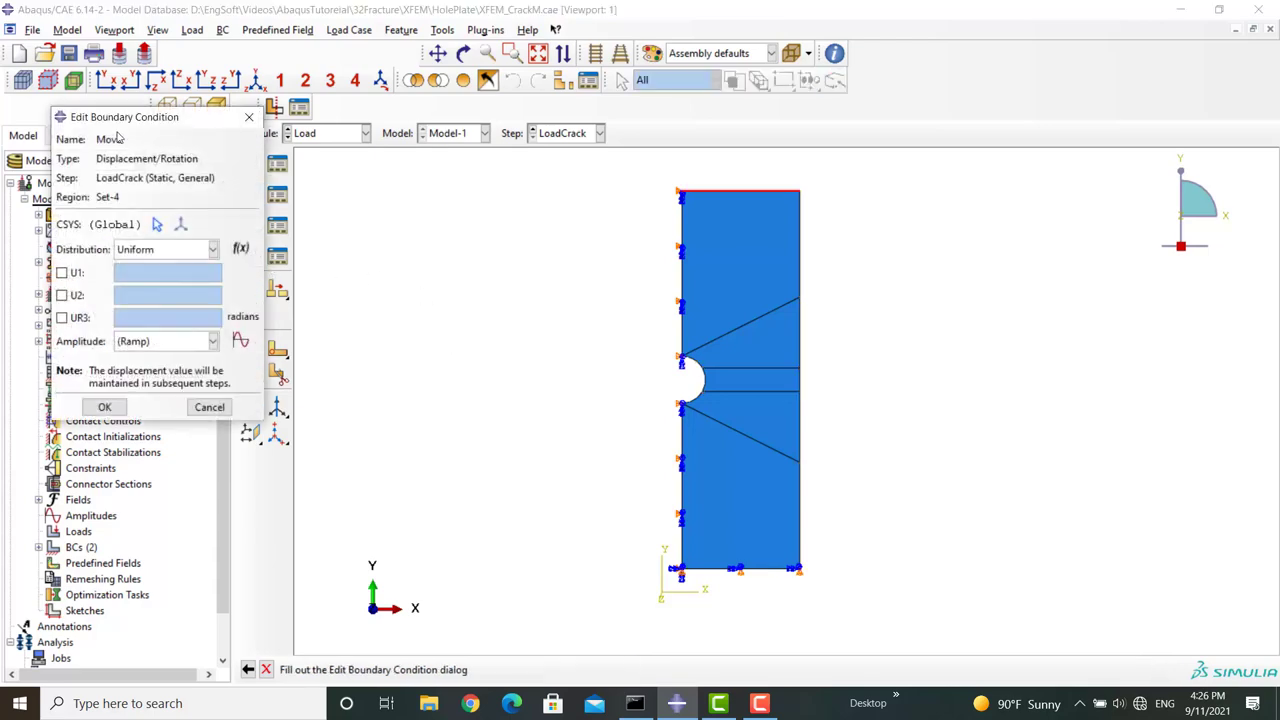
drag(142, 127, 377, 142)
click(297, 311)
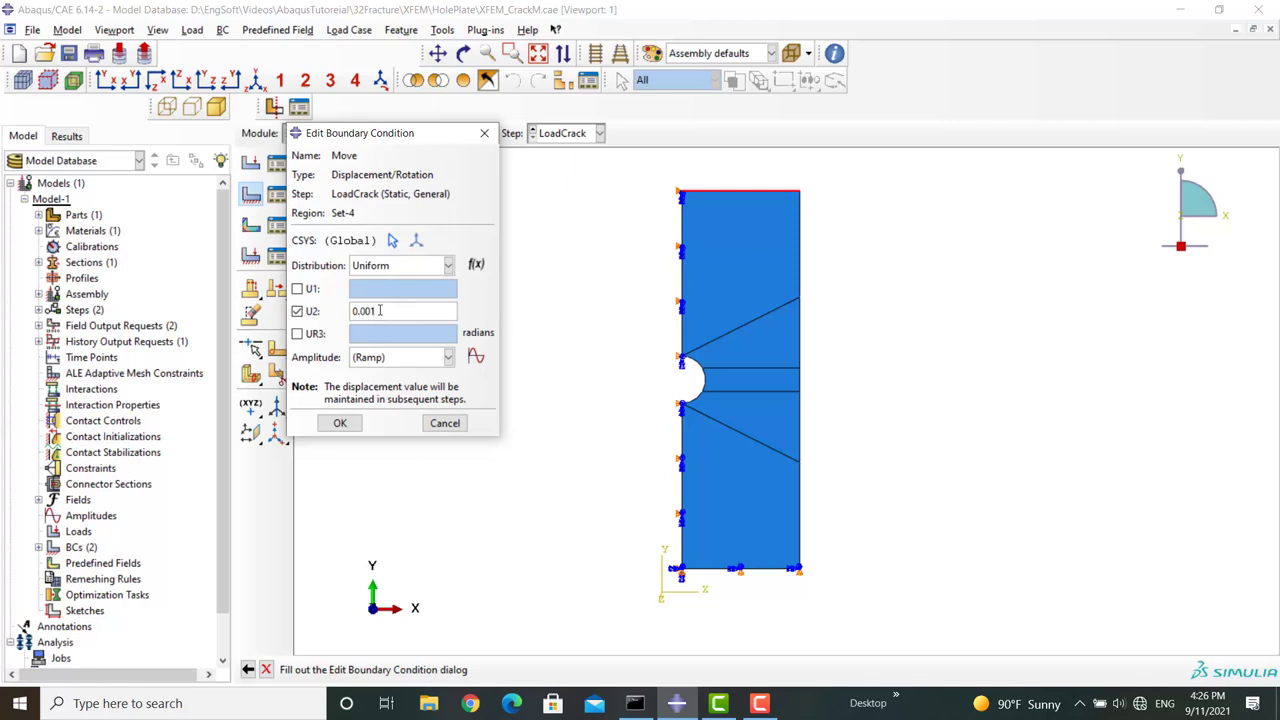
click(339, 423)
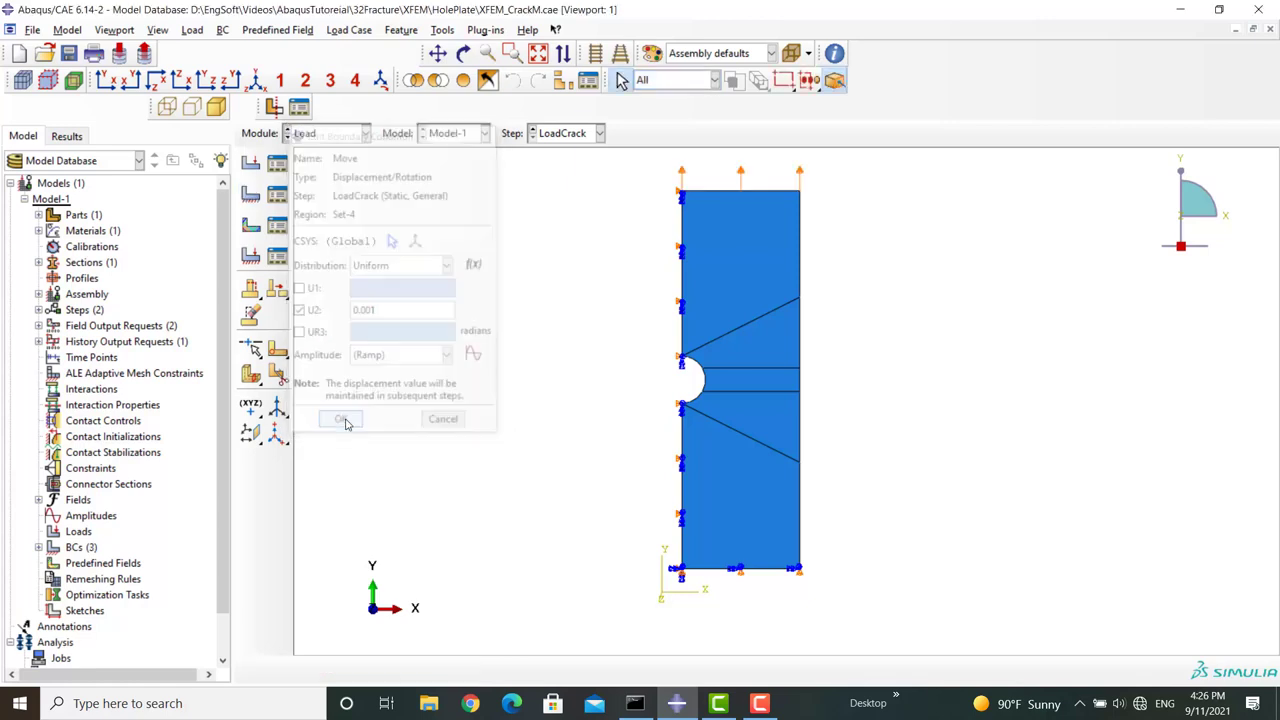
- In the Mesh module, assign local seeds by size to the hole arc and outer vertical edge bounding the narrow middle strip
click(350, 135)
click(312, 248)
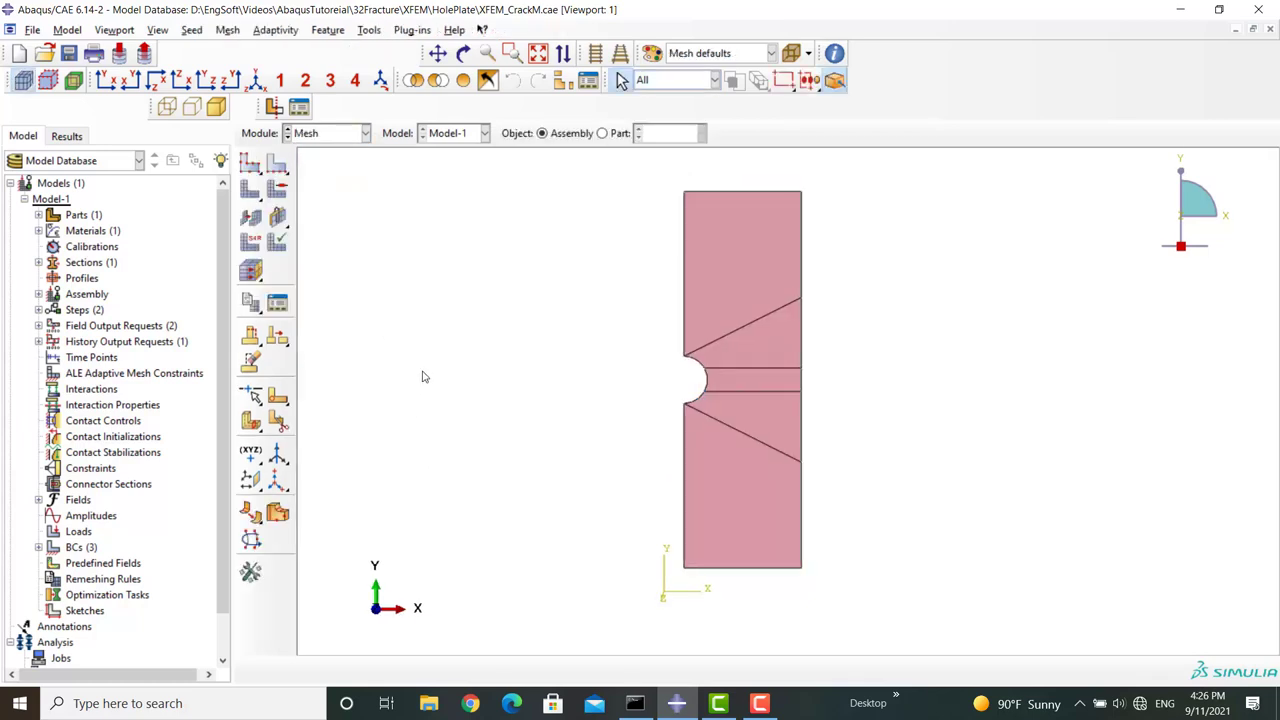
scroll(845, 420, up, 3)
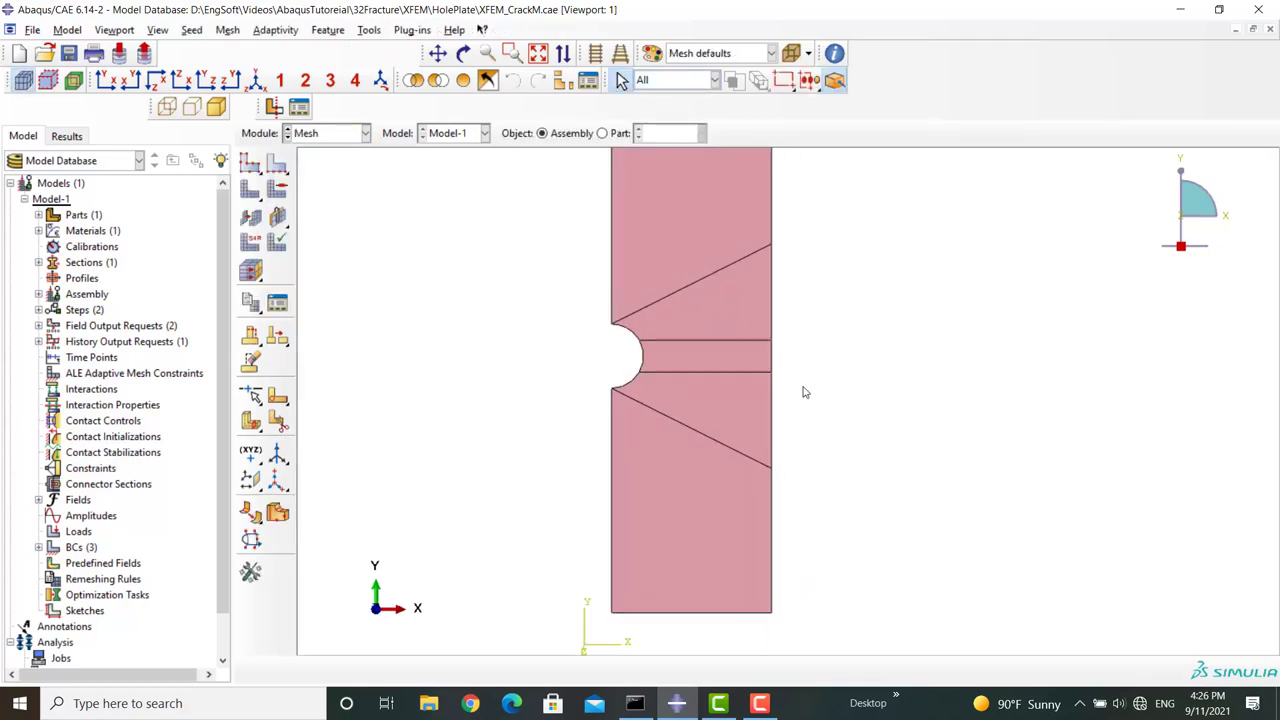
click(277, 162)
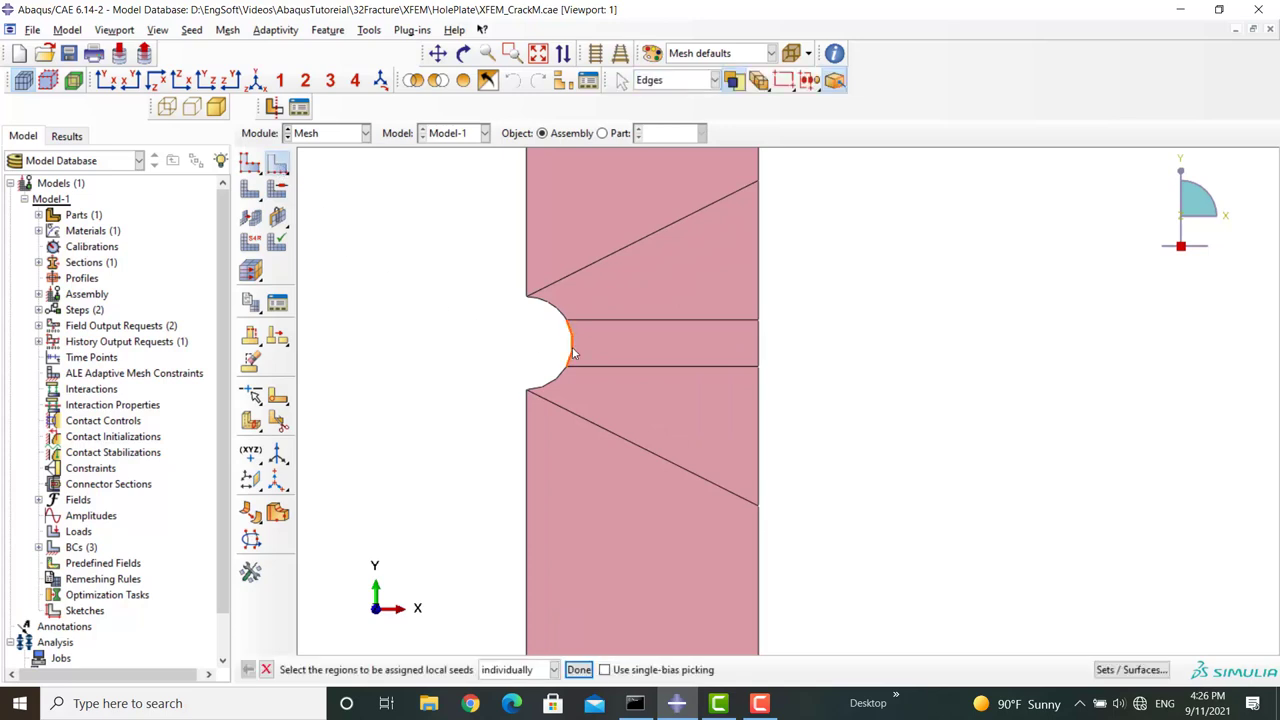
shift+click(758, 348)
click(578, 669)
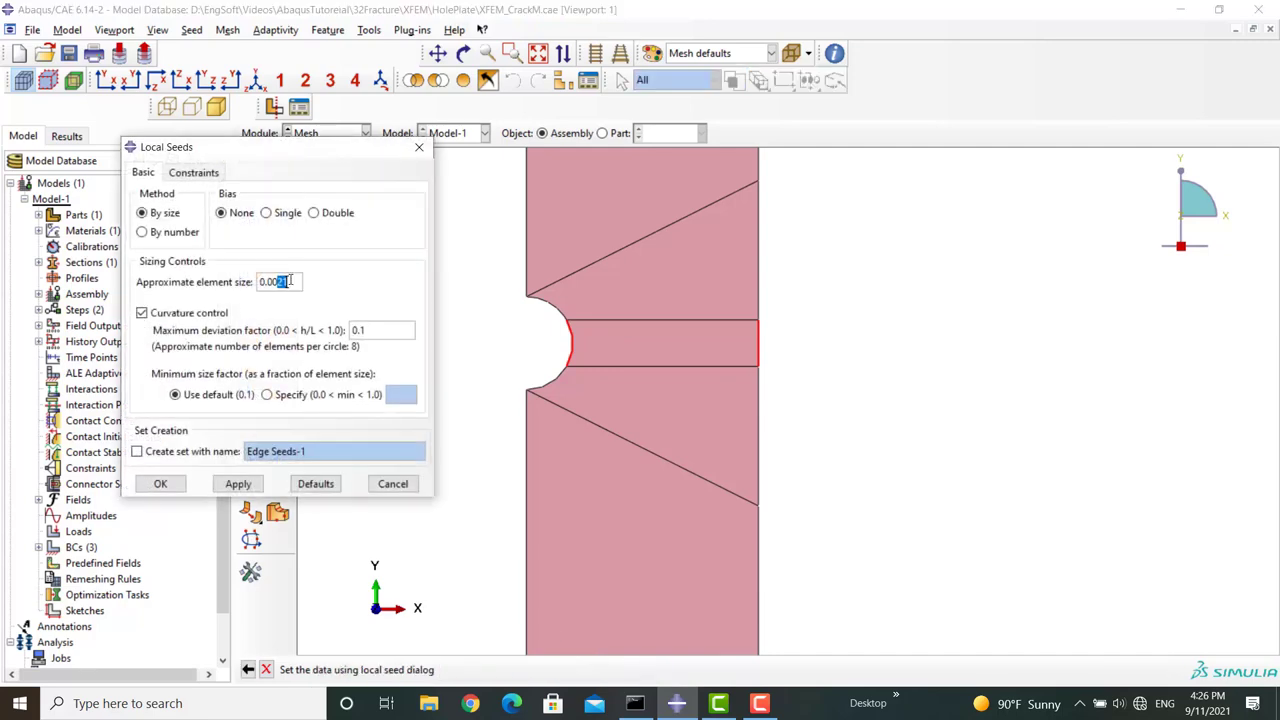
click(160, 483)
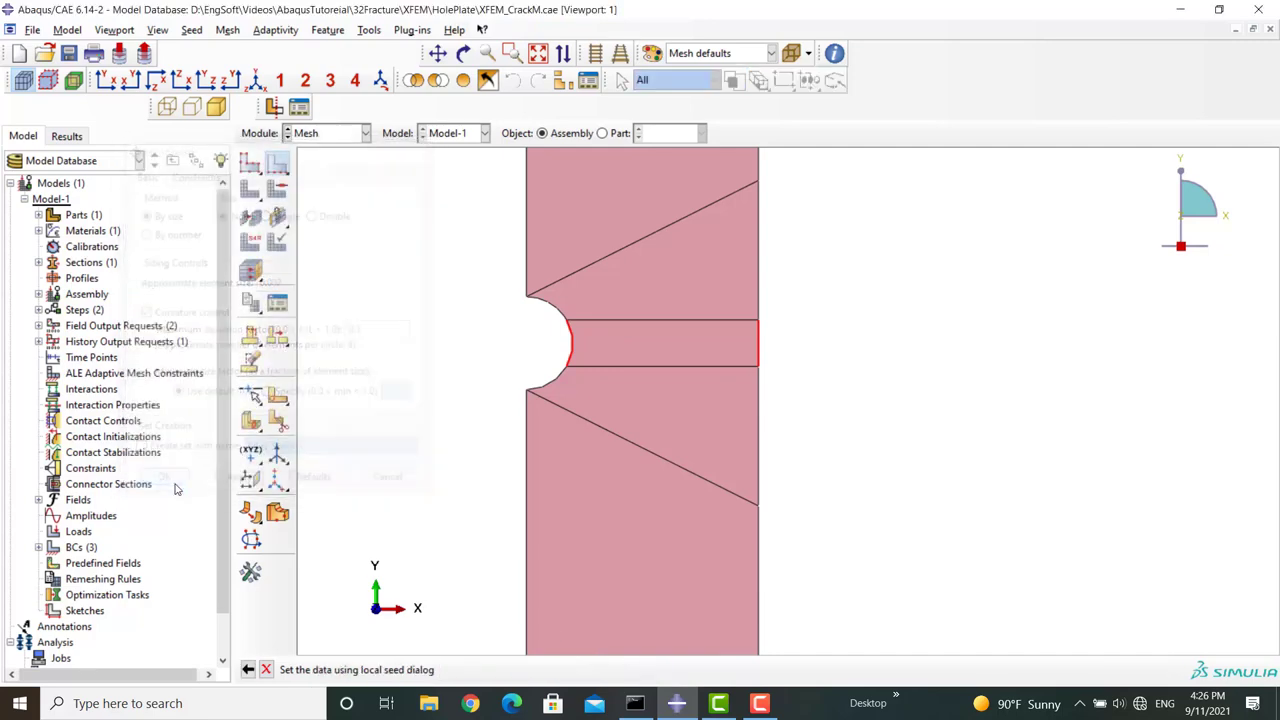
- Seed the plate instance with an approximate global size of 0.004
click(250, 165)
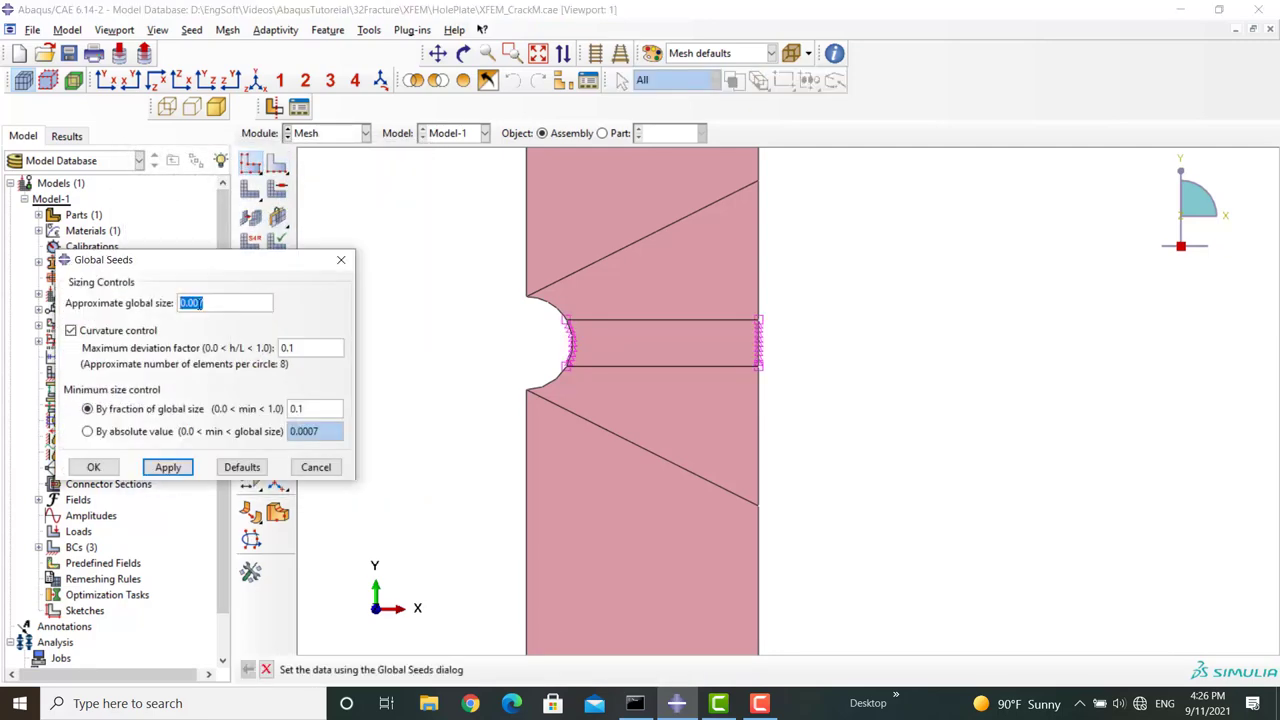
text(0.004)
click(93, 467)
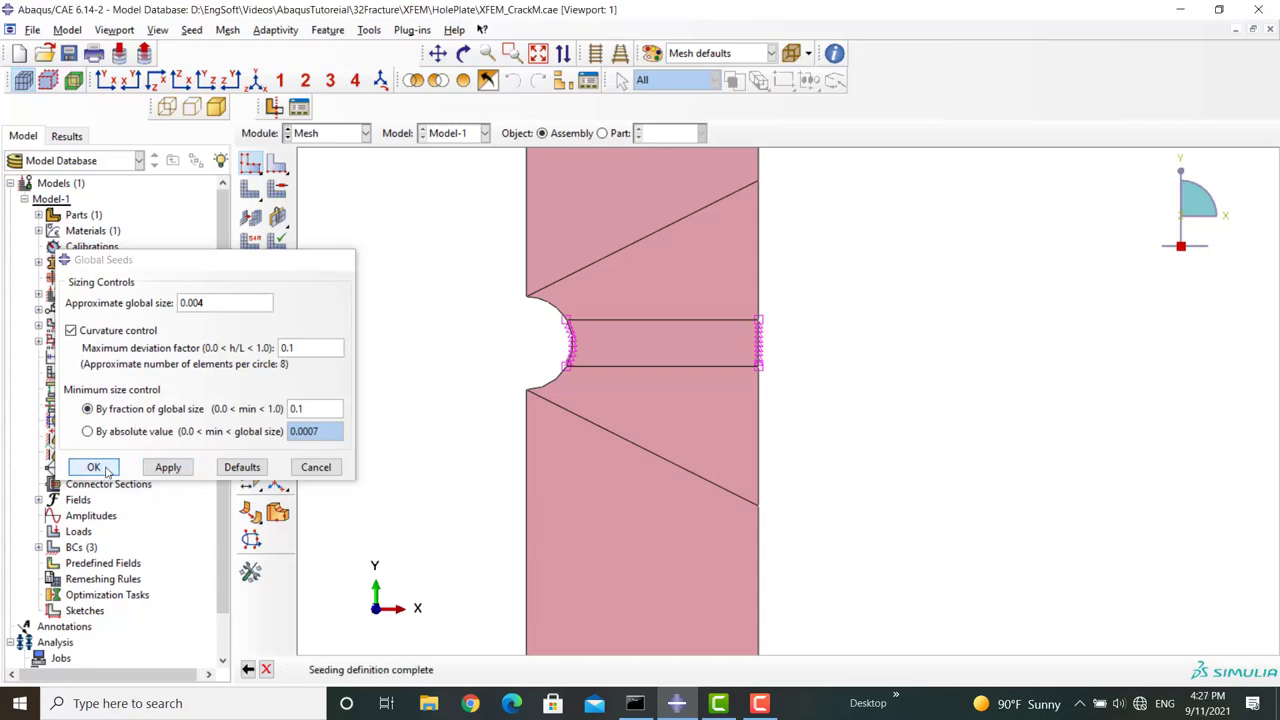
scroll(458, 446, down, 1)
scroll(458, 395, down, 1)
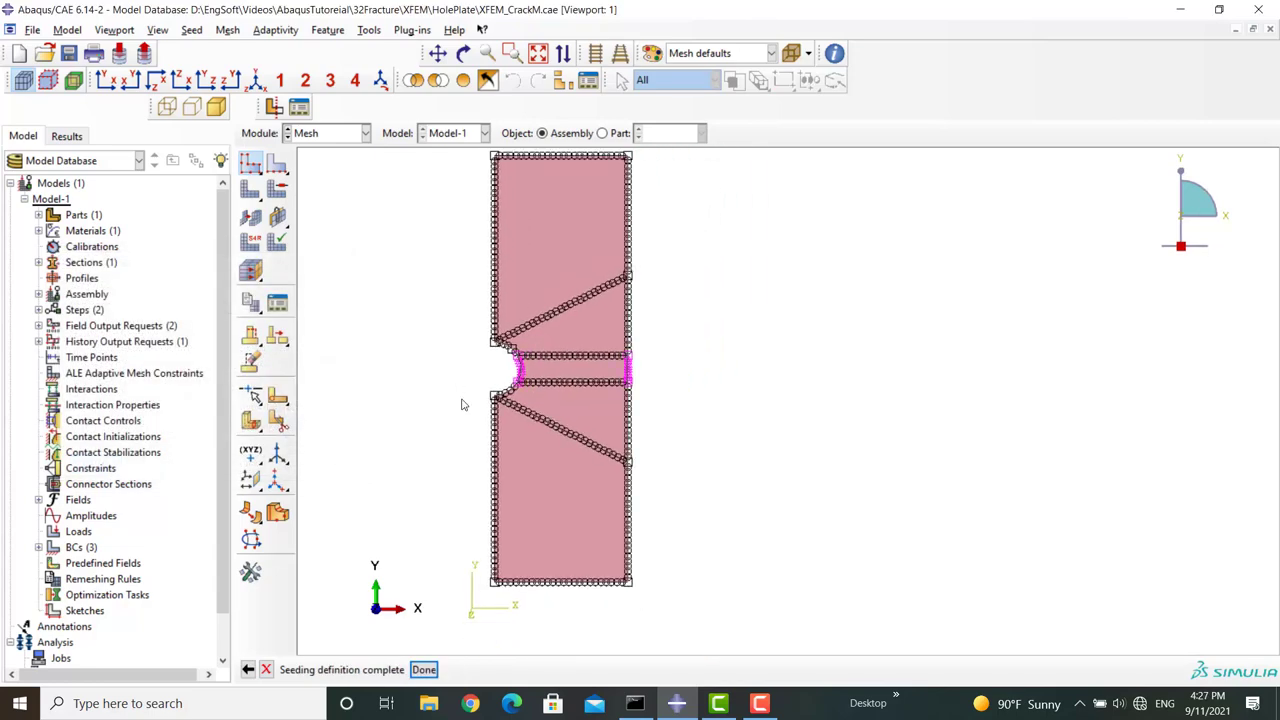
- Assign quad element shape and the structured meshing technique to all regions of the plate
click(277, 187)
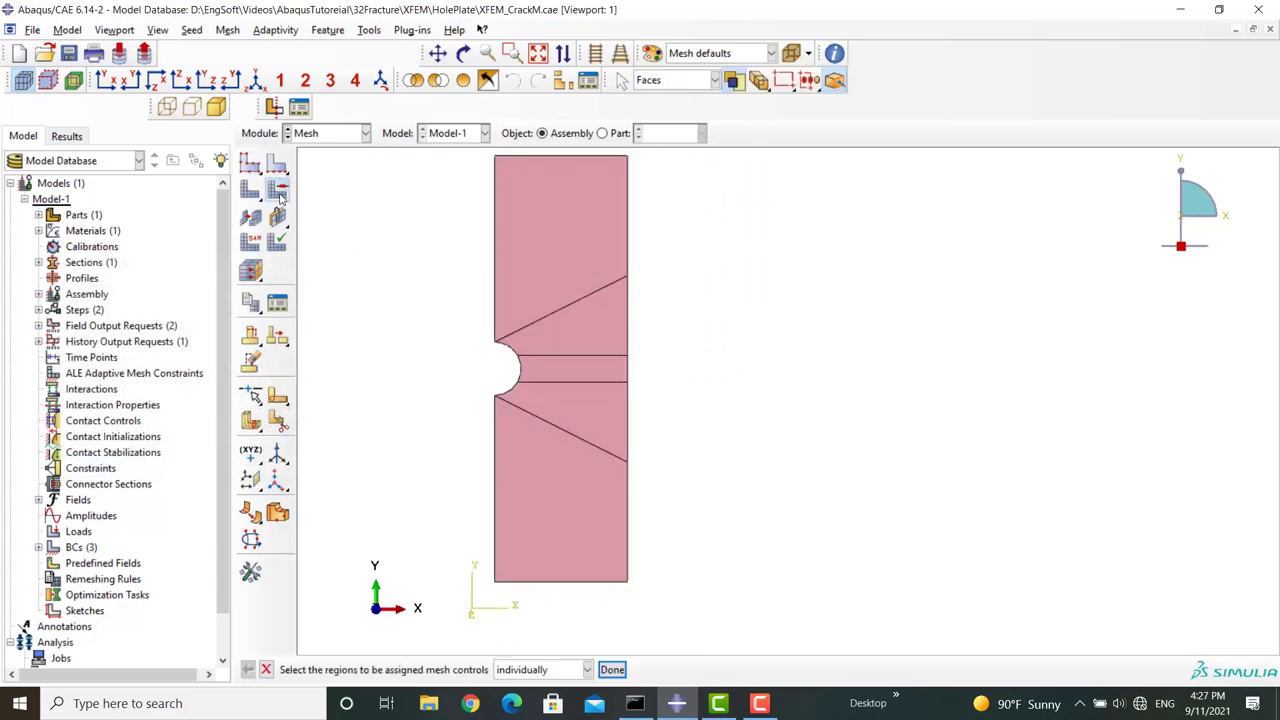
drag(653, 180, 484, 531)
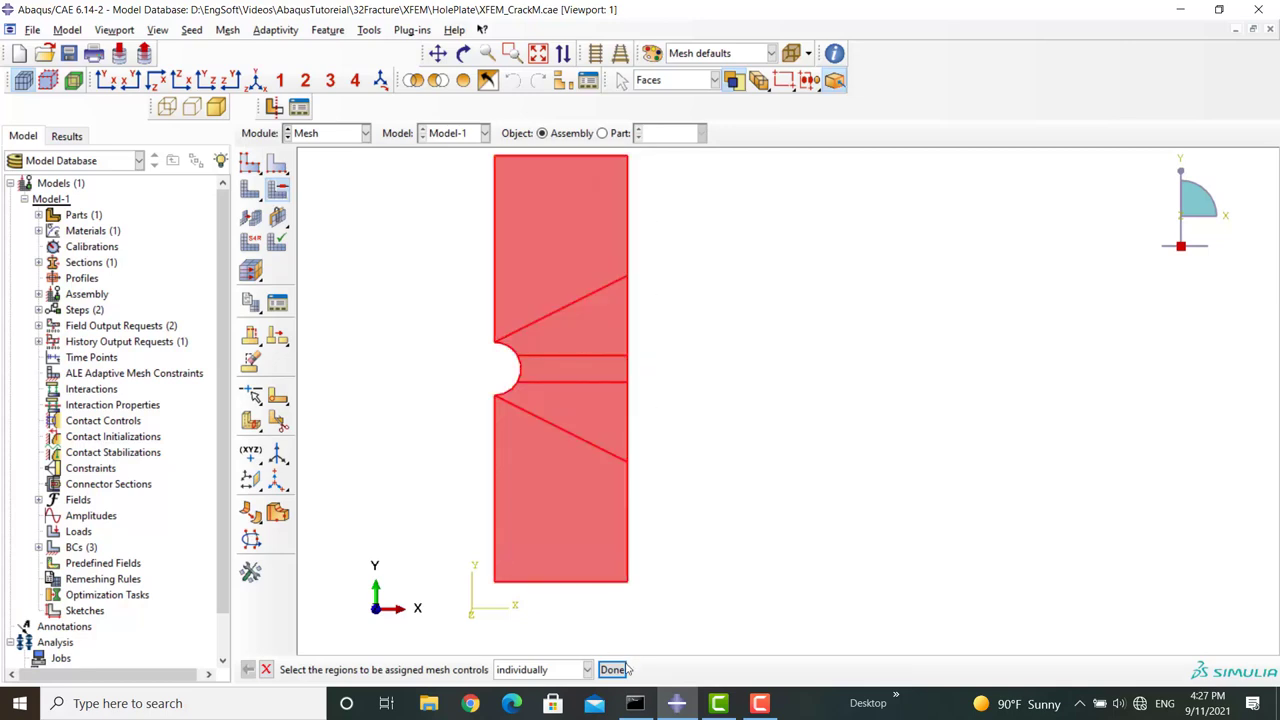
click(612, 669)
click(146, 231)
click(135, 315)
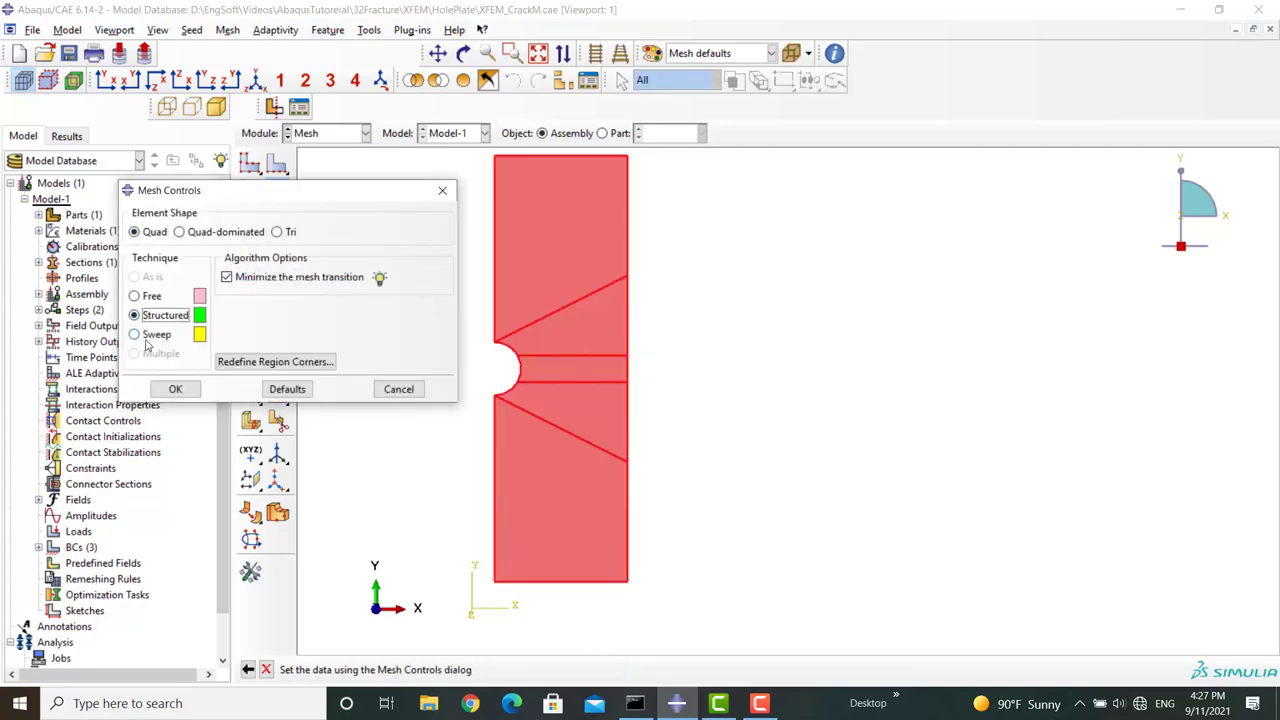
click(172, 389)
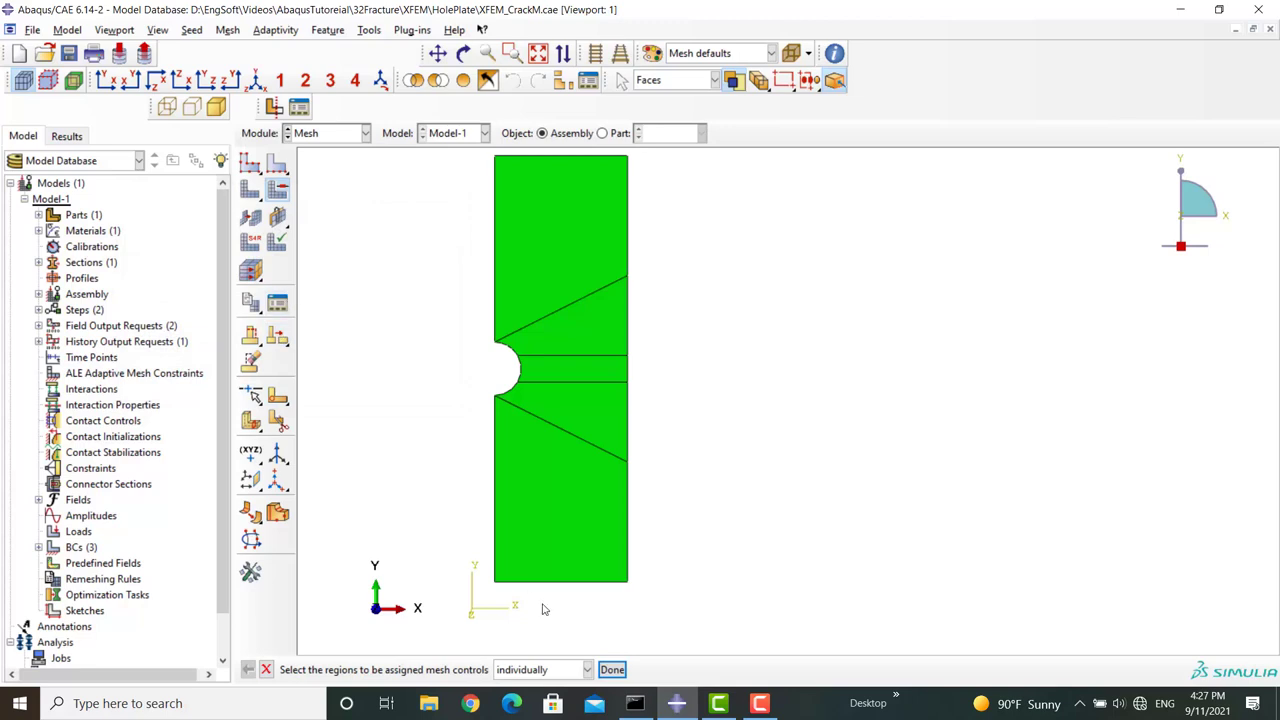
click(609, 670)
- Assign linear plane strain elements without reduced integration (CPE4) to all regions of the plate
click(250, 242)
drag(671, 200, 446, 540)
click(604, 668)
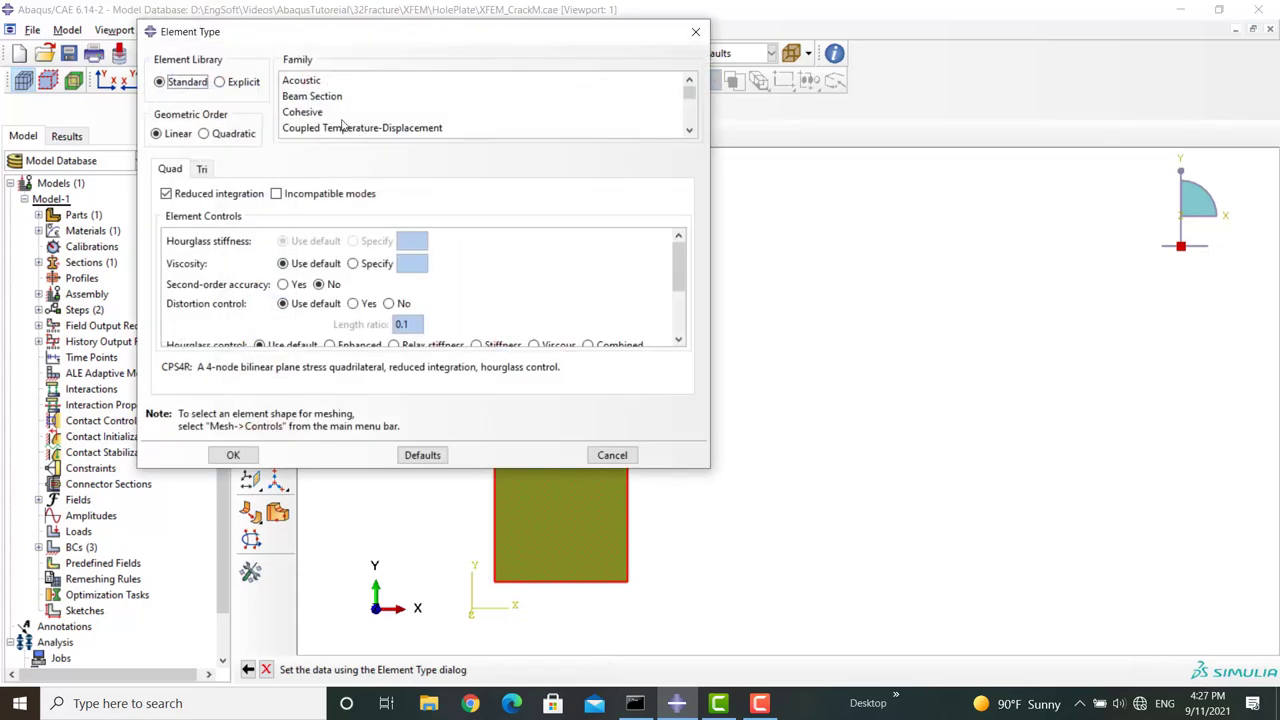
scroll(348, 120, down, 3)
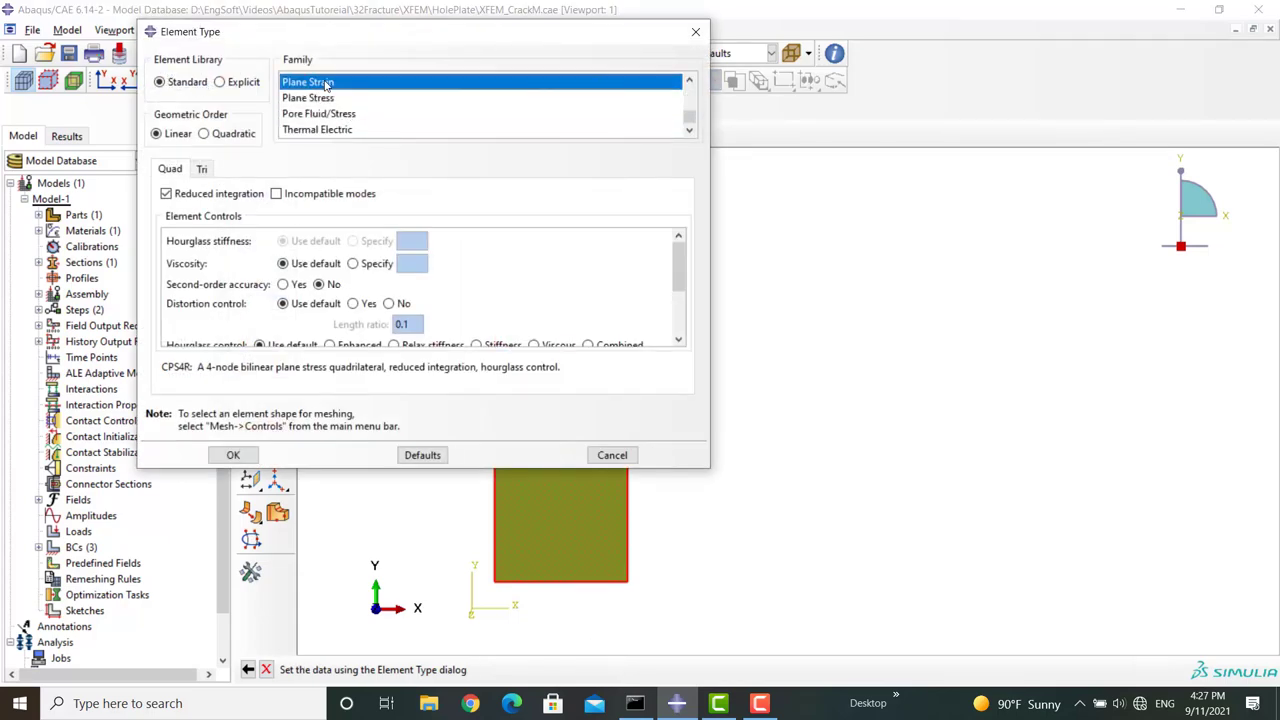
click(325, 83)
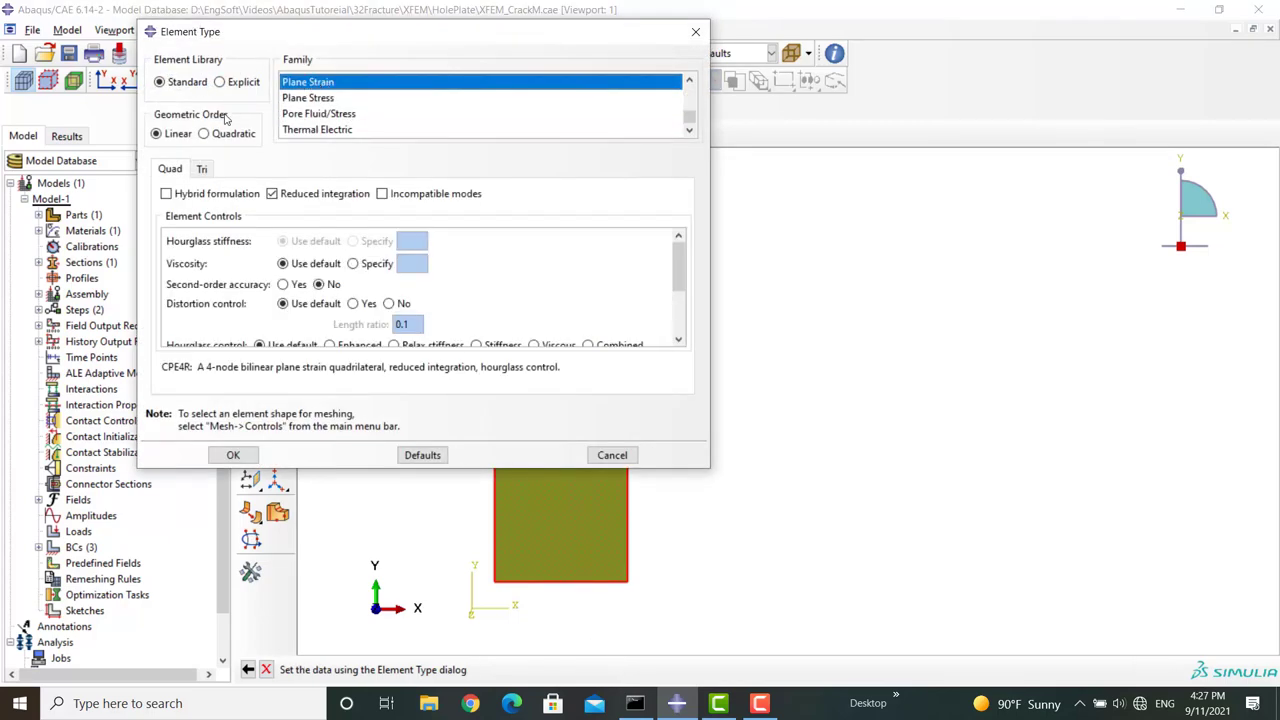
click(271, 193)
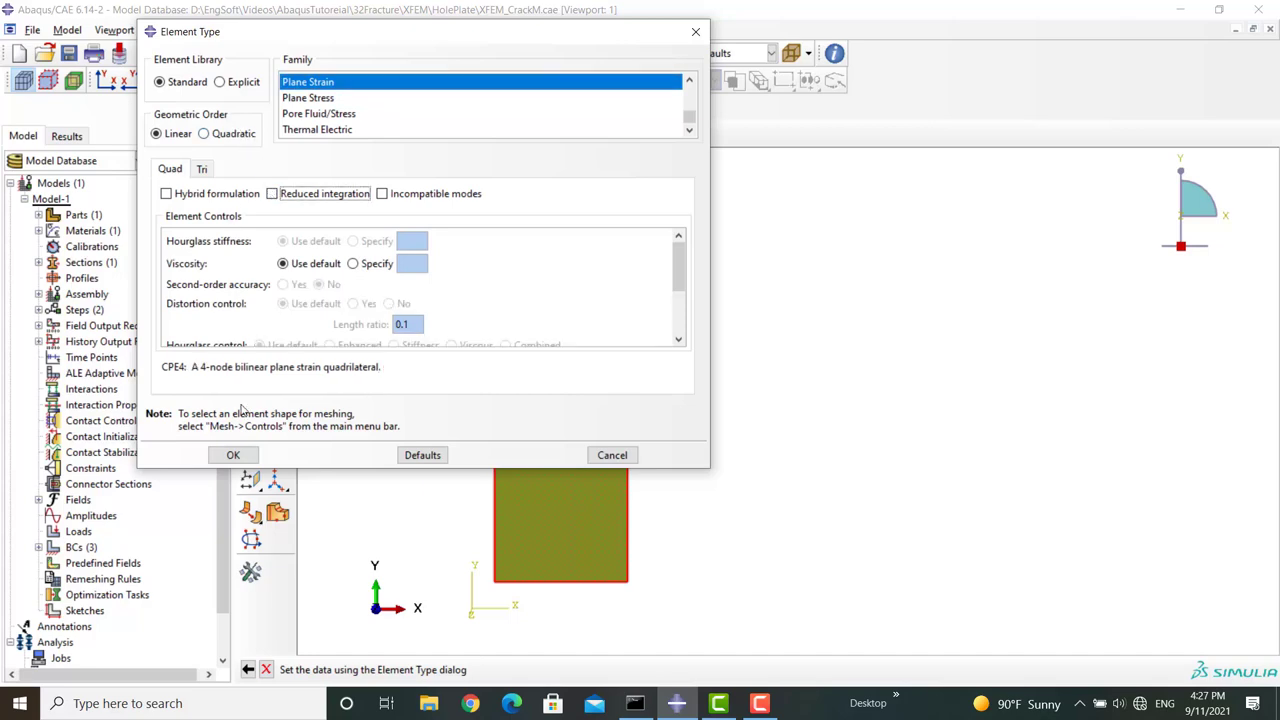
click(233, 455)
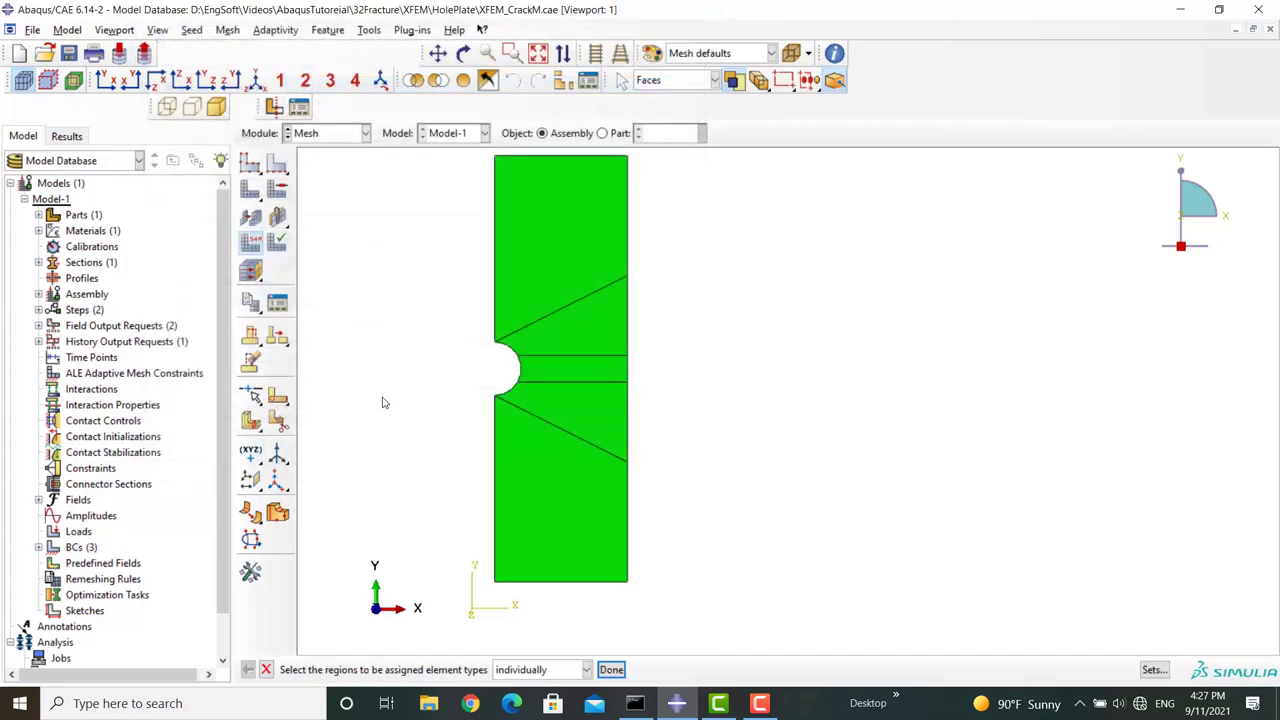
click(611, 669)
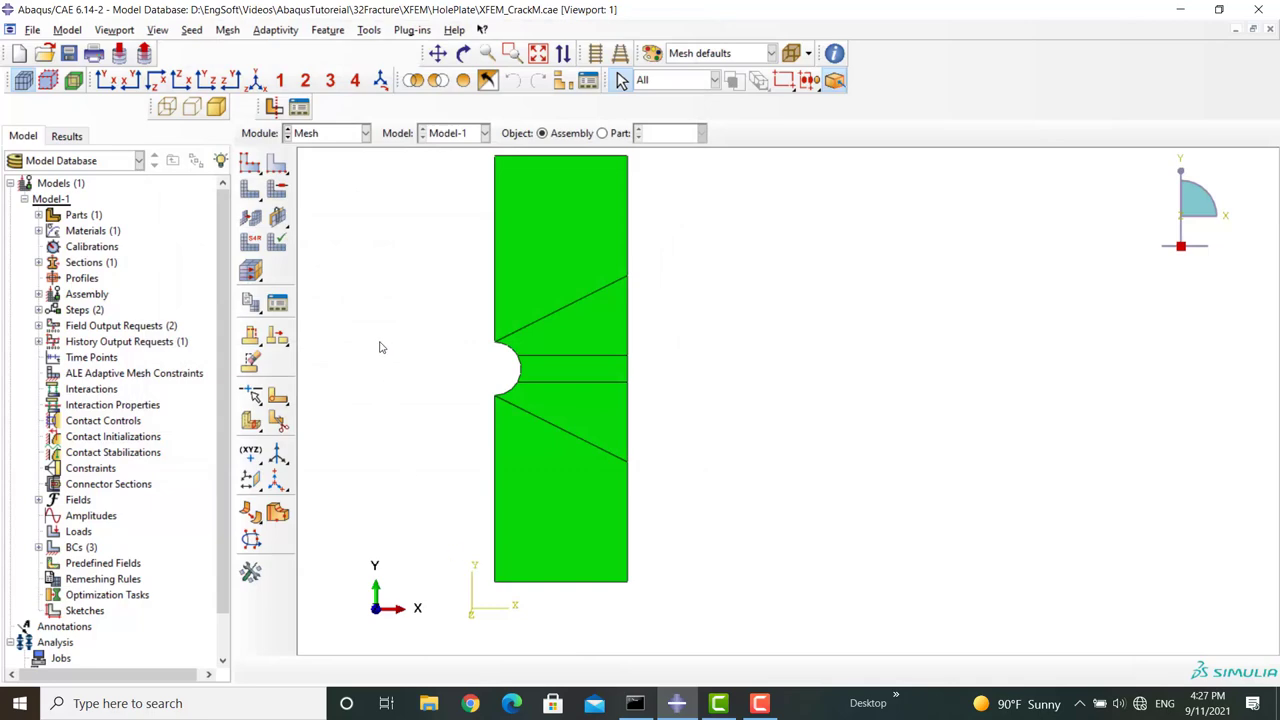
- Mesh the plate part instance
click(250, 190)
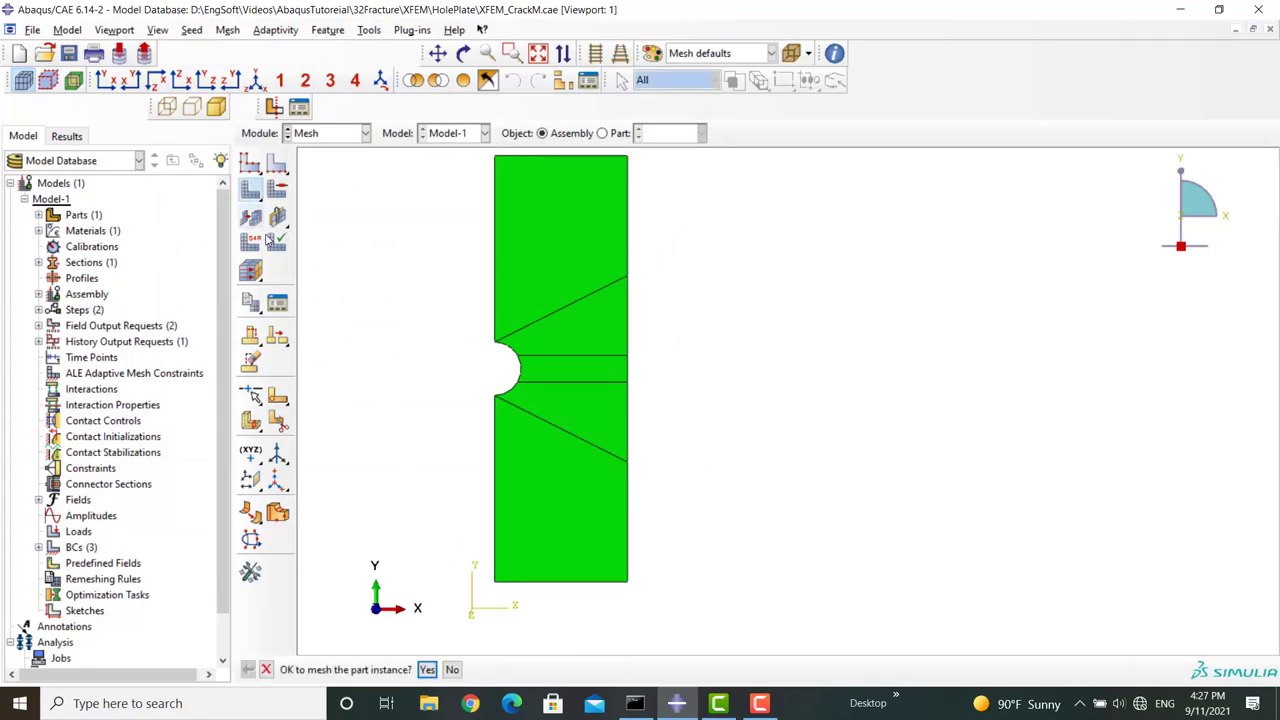
click(428, 670)
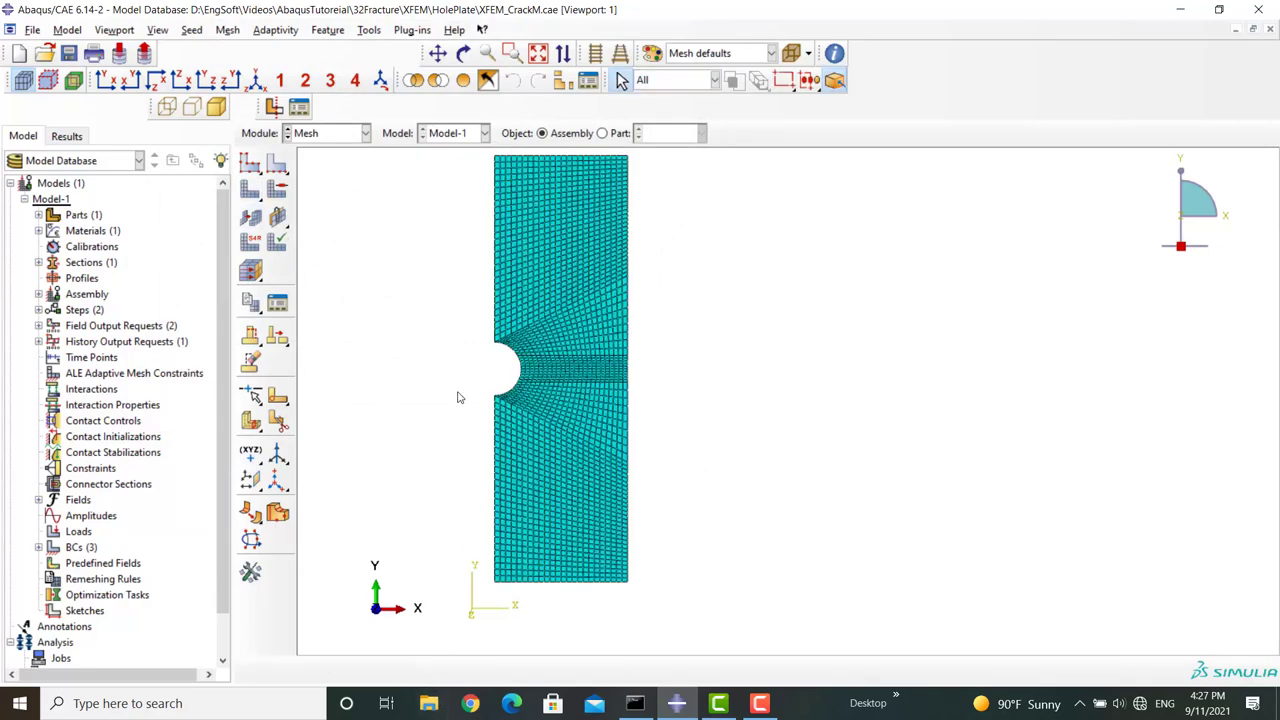
scroll(457, 394, down, 3)
scroll(500, 385, down, 2)
- Create a full analysis job named CrackLoad for Model-1, keeping the default job settings
click(327, 133)
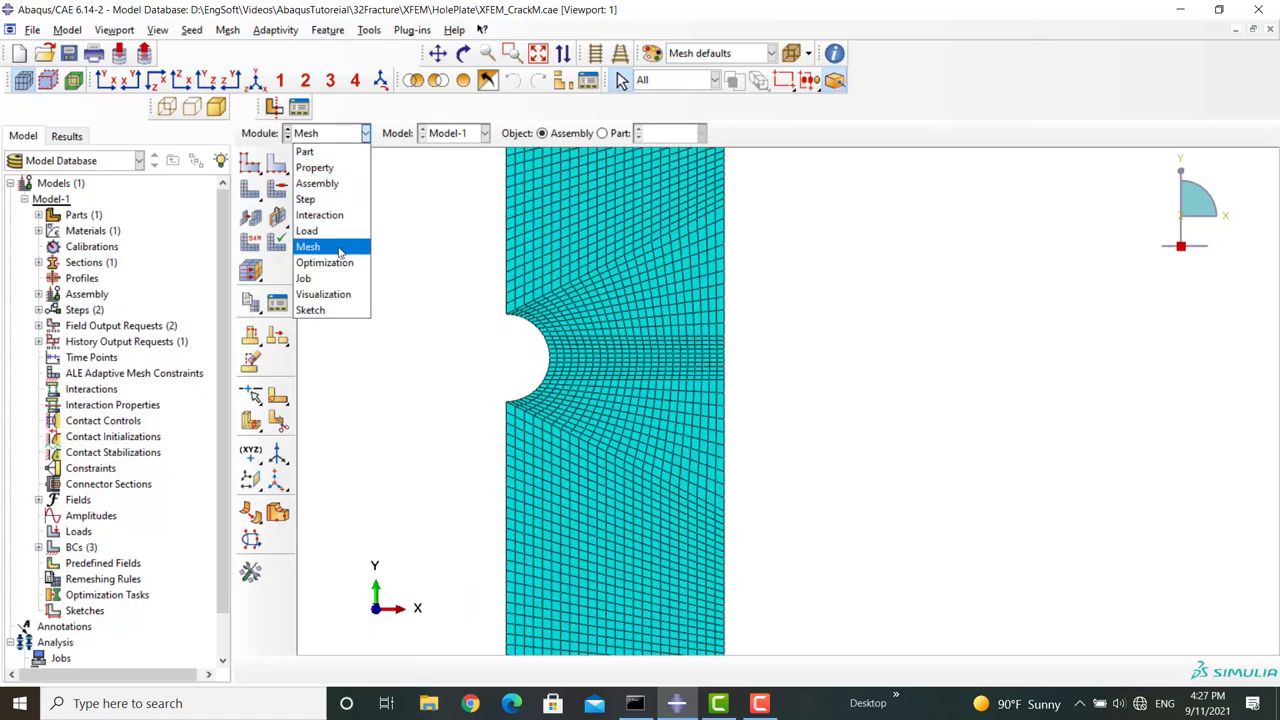
click(340, 281)
click(256, 166)
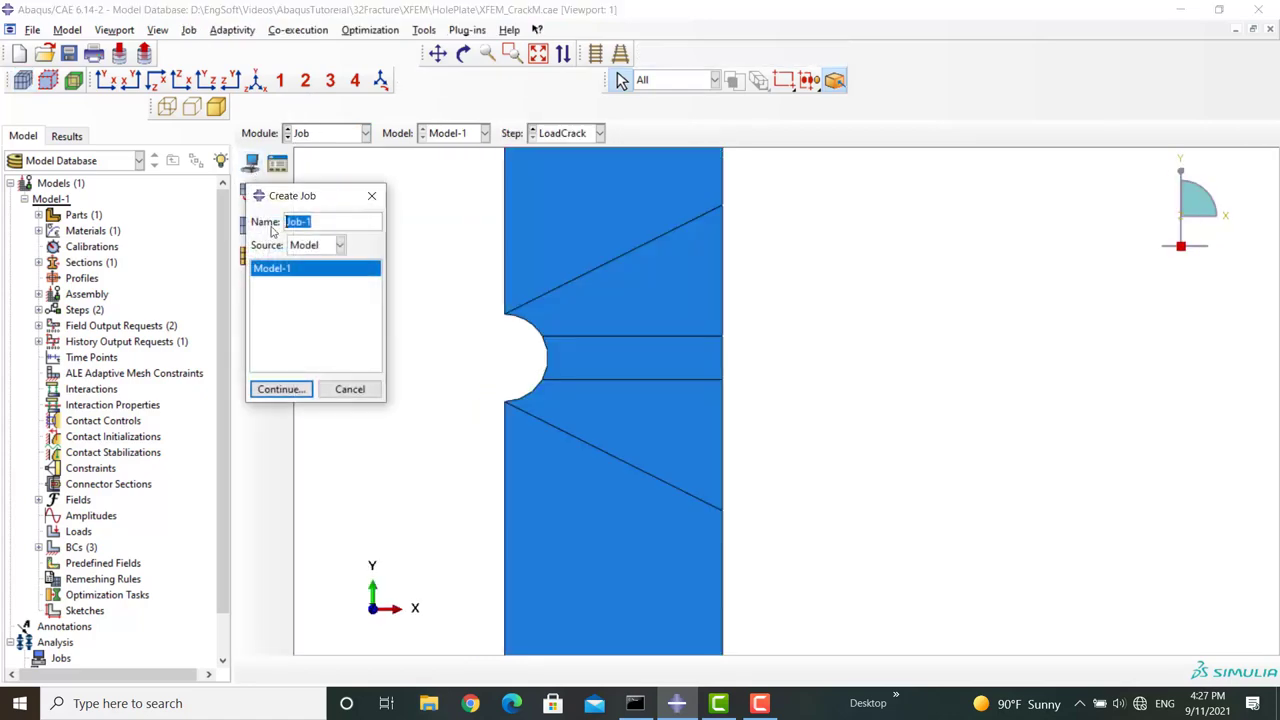
text(CrackLoad)
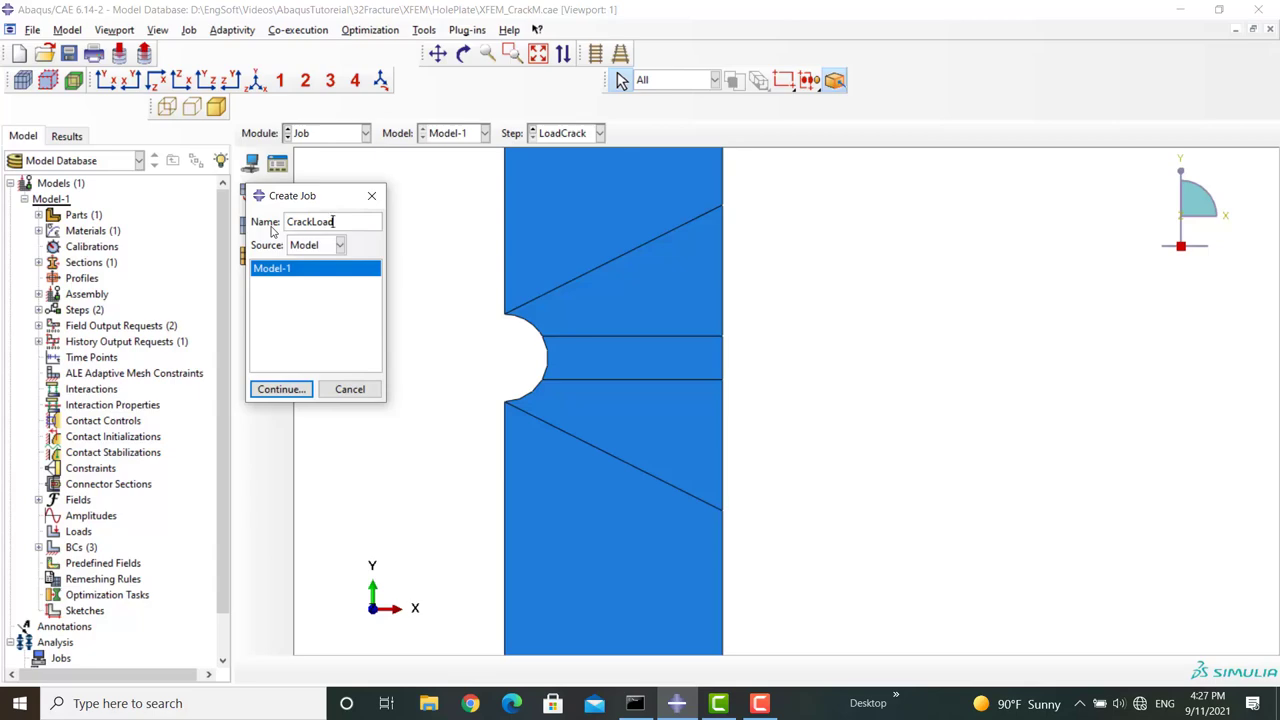
click(283, 390)
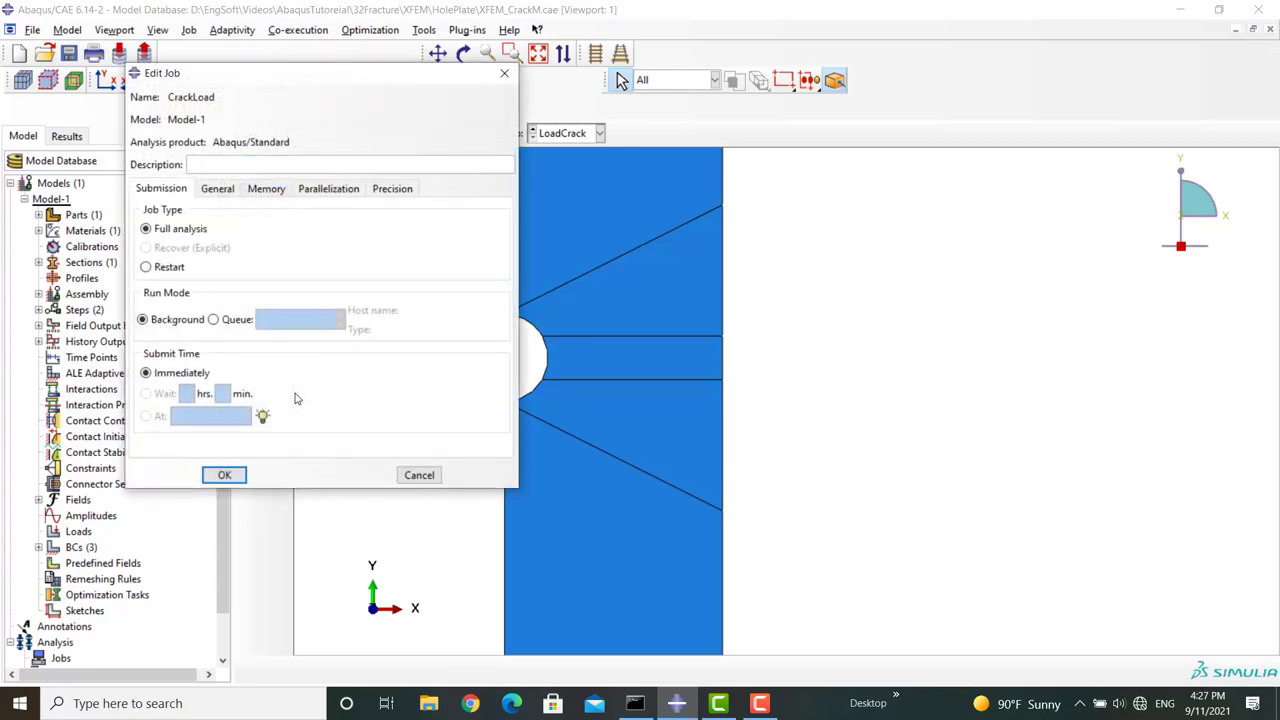
click(236, 474)
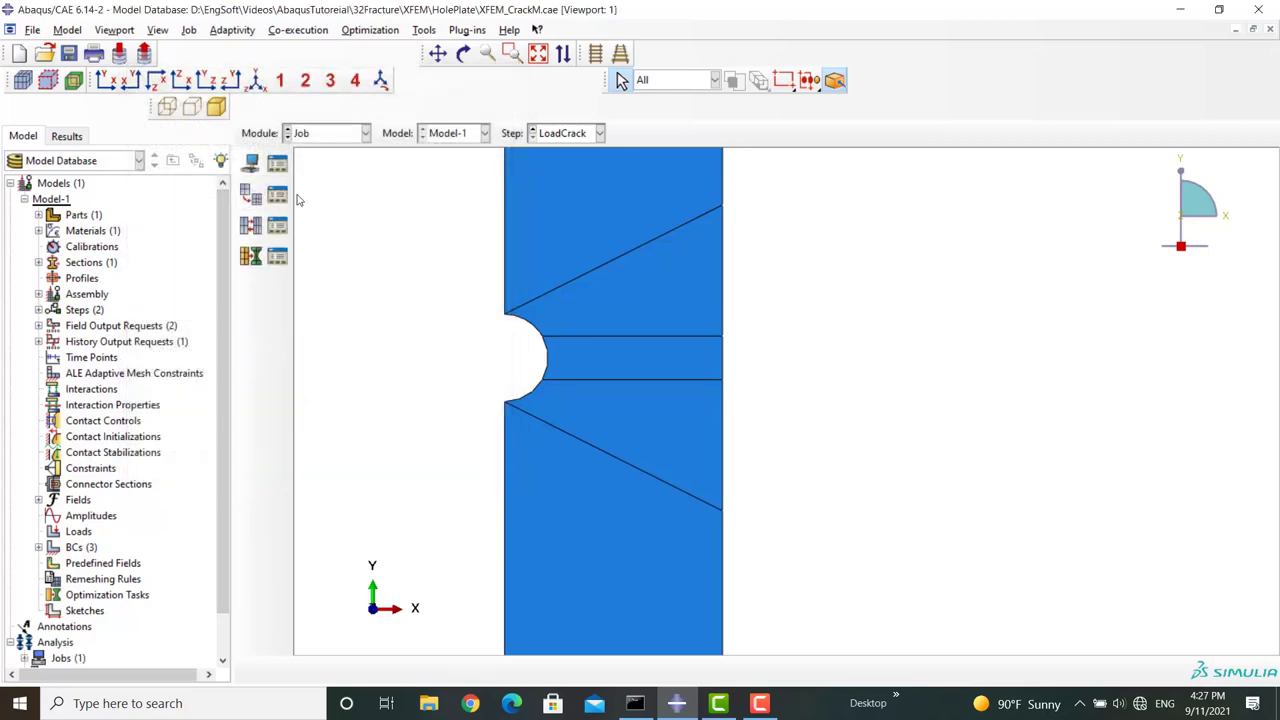
- Submit the CrackLoad job for analysis and open its results once it is completed
click(277, 163)
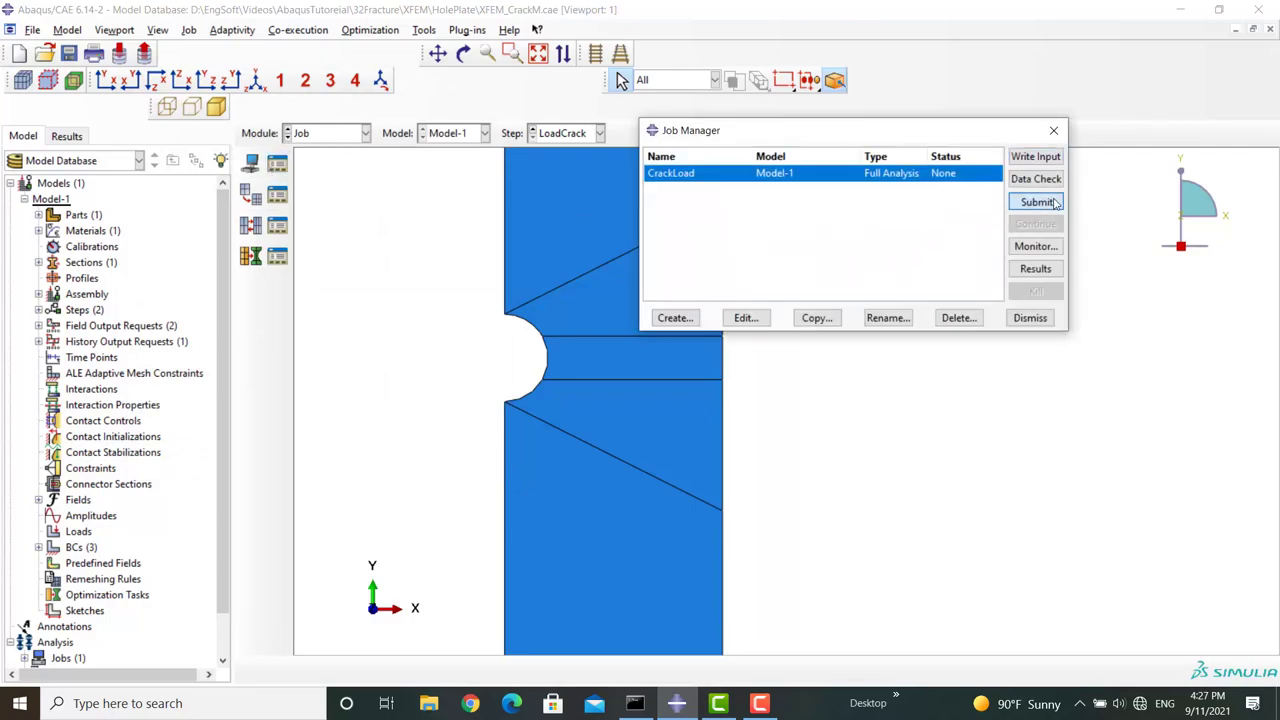
click(1036, 201)
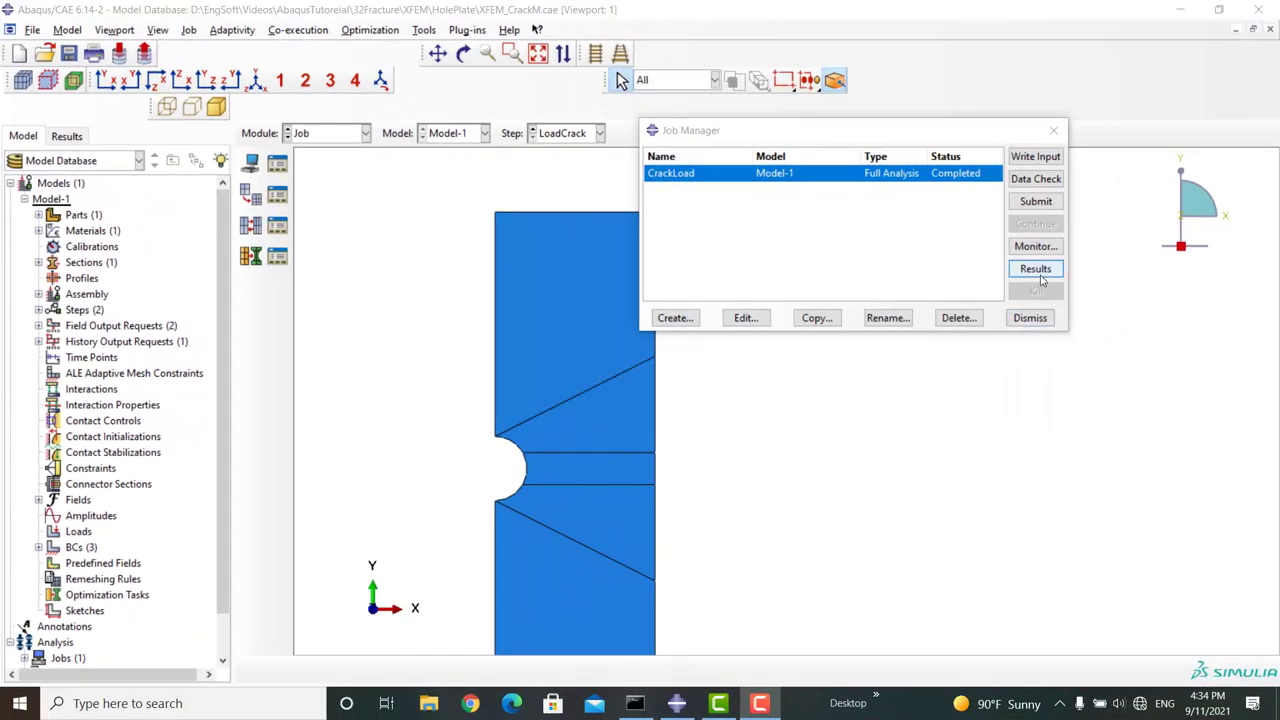
click(1037, 270)
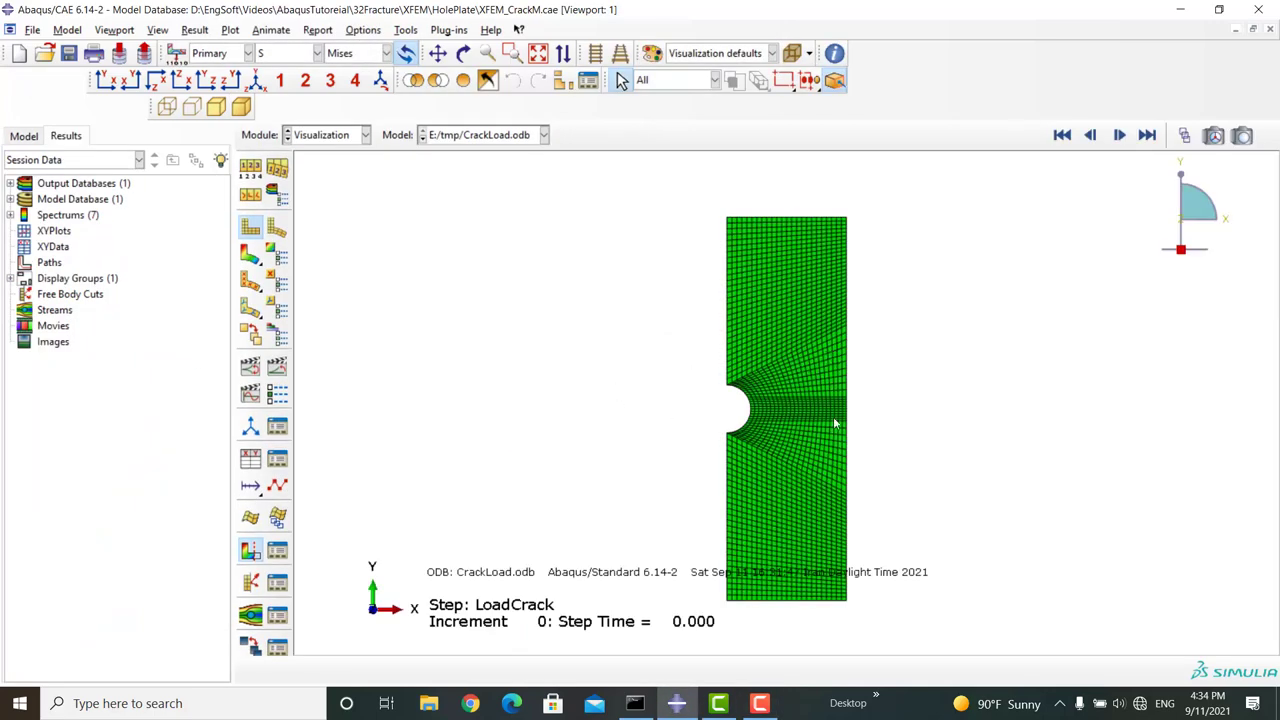
scroll(880, 463, up, 4)
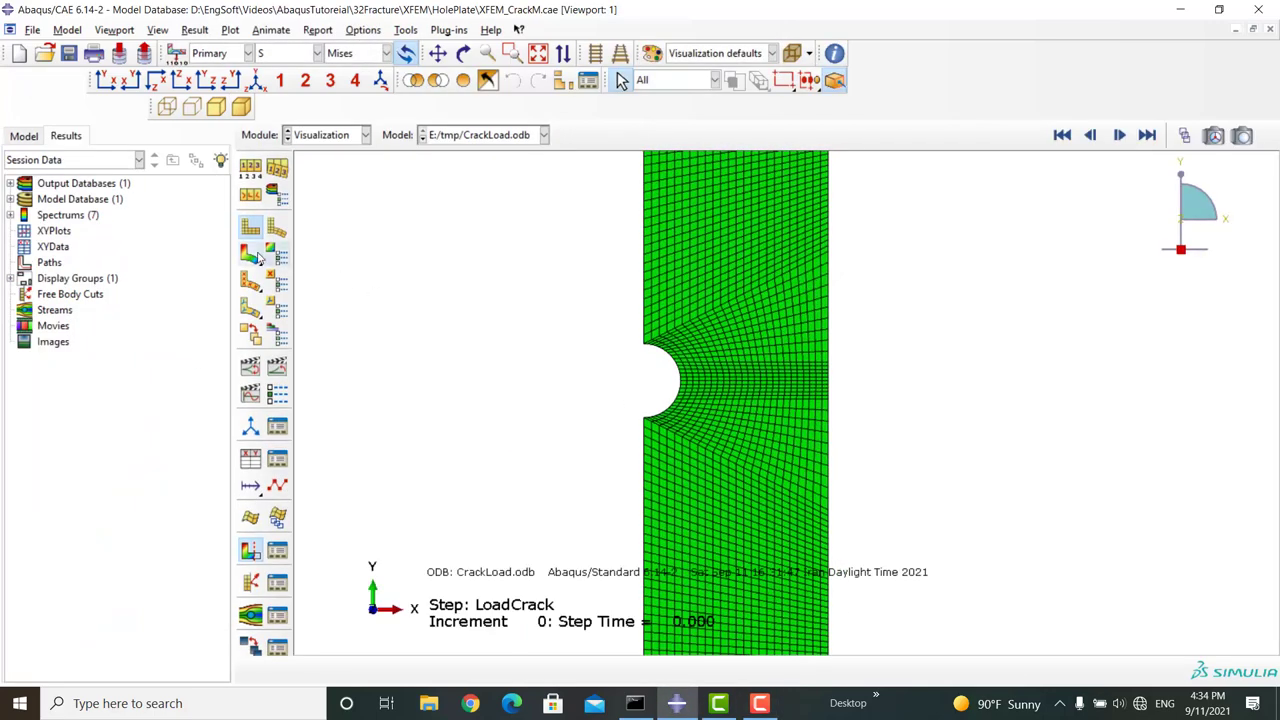
- Plot the Mises stress contours on the deformed plate, animate the time history and stop one frame before the last
click(251, 255)
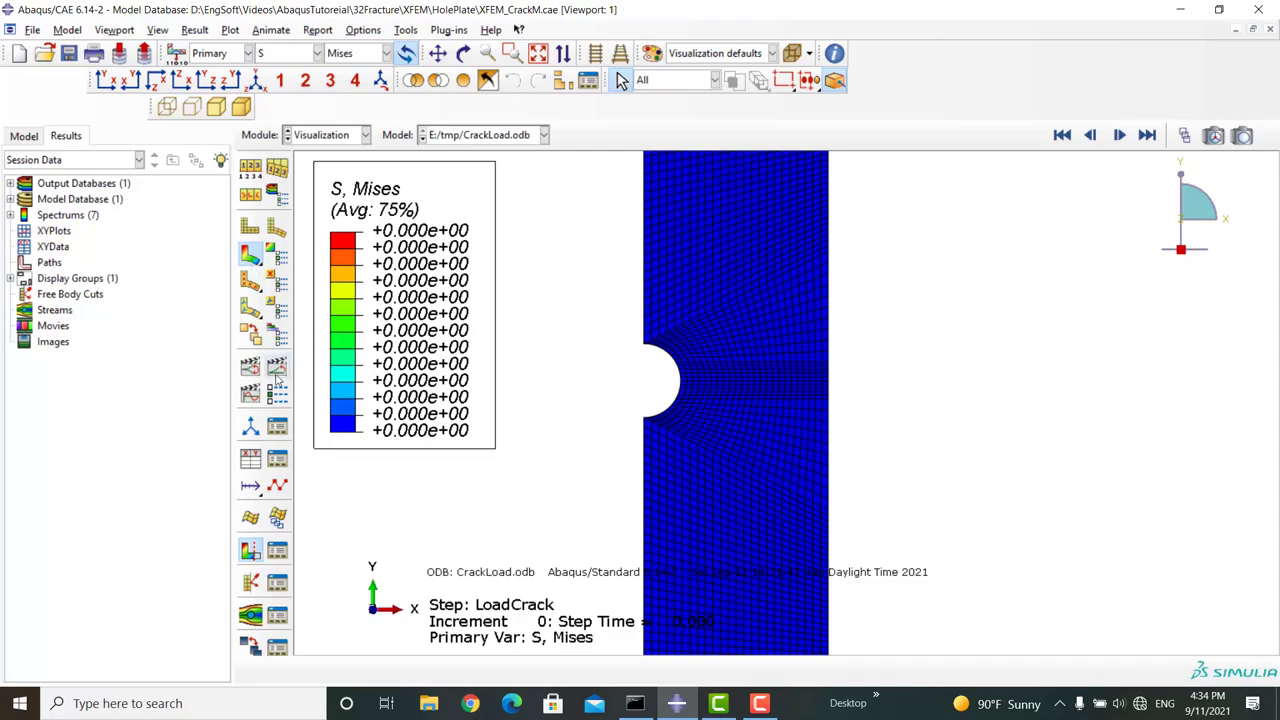
click(277, 366)
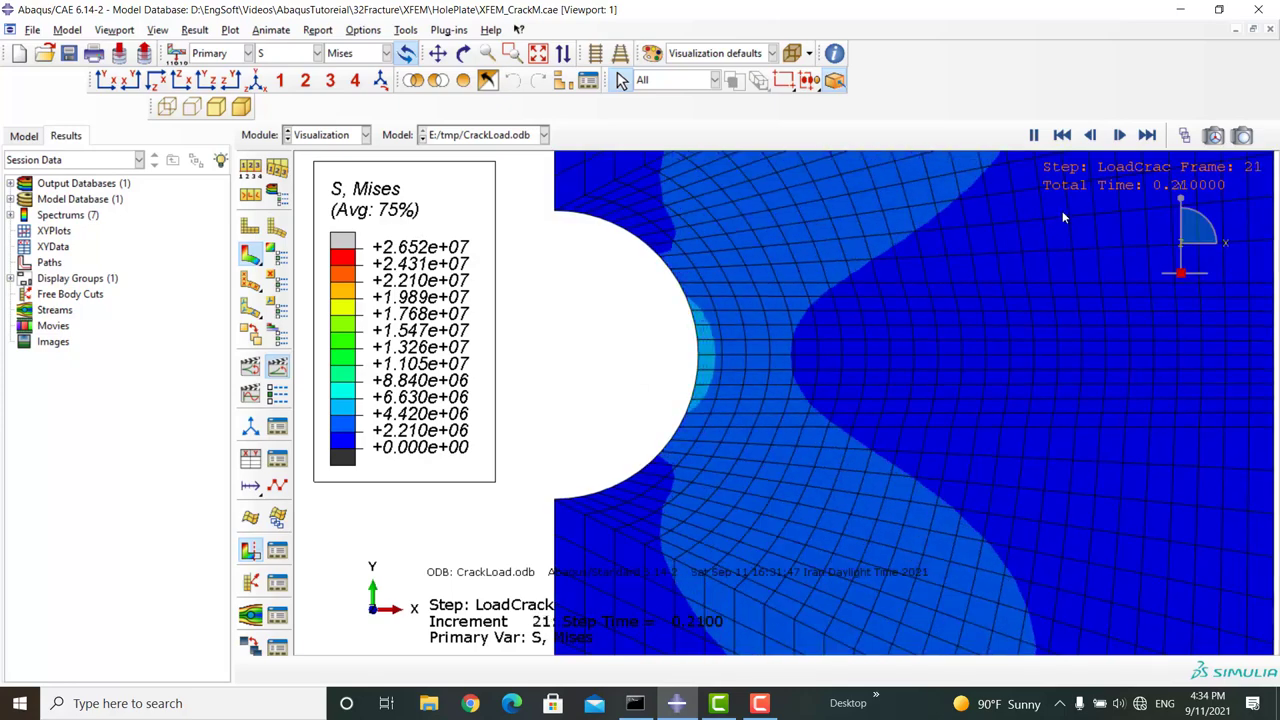
click(1147, 135)
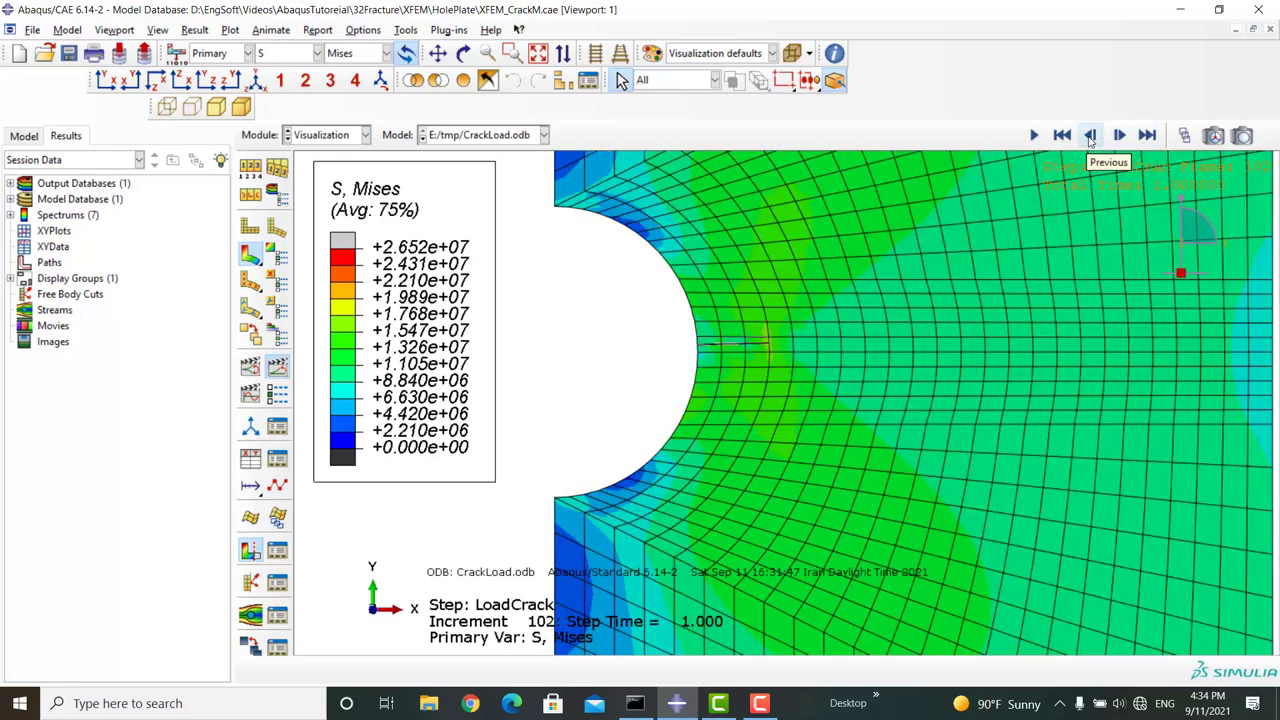
click(1090, 136)
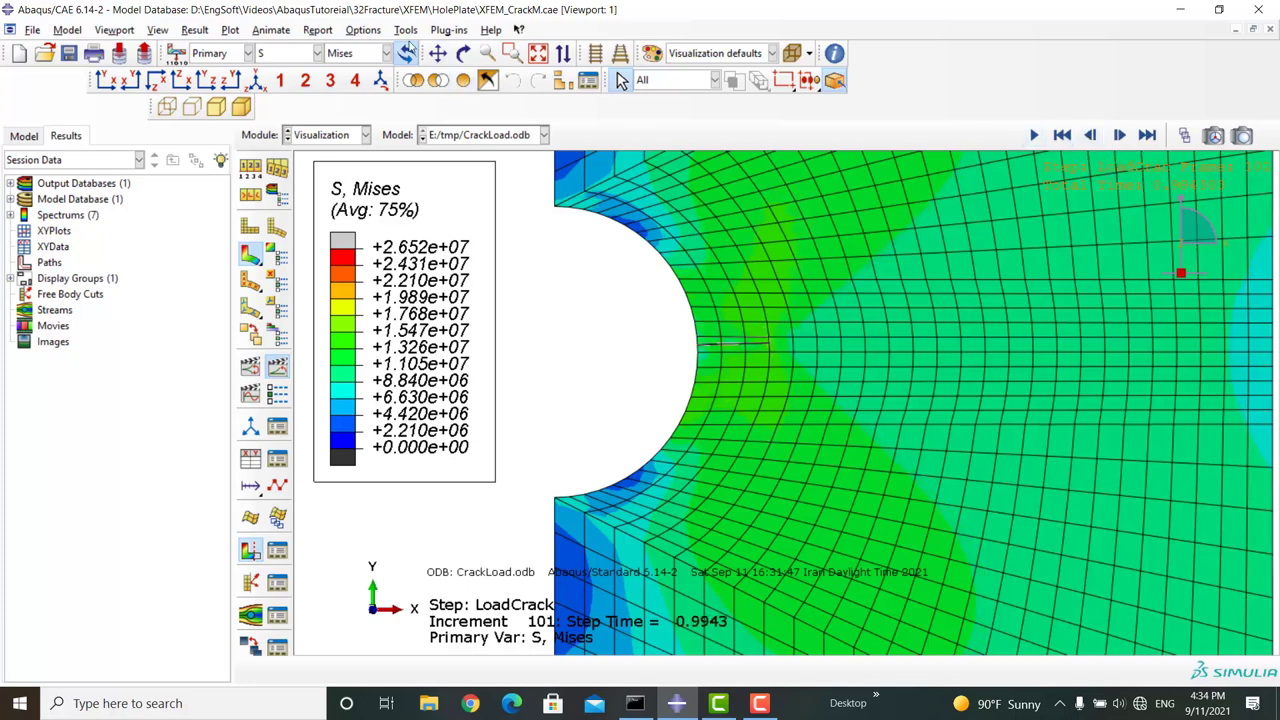
- Set a uniform deformation scale factor of 4 in the common plot options
click(362, 30)
click(378, 47)
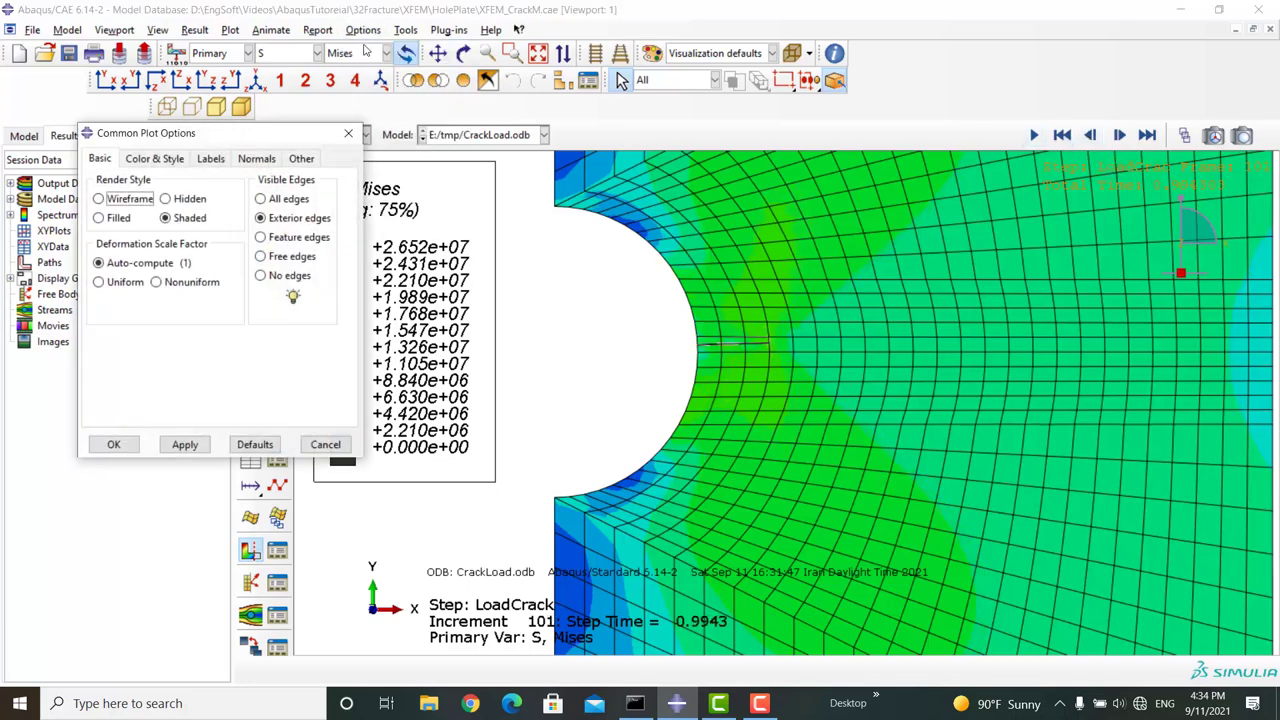
click(108, 284)
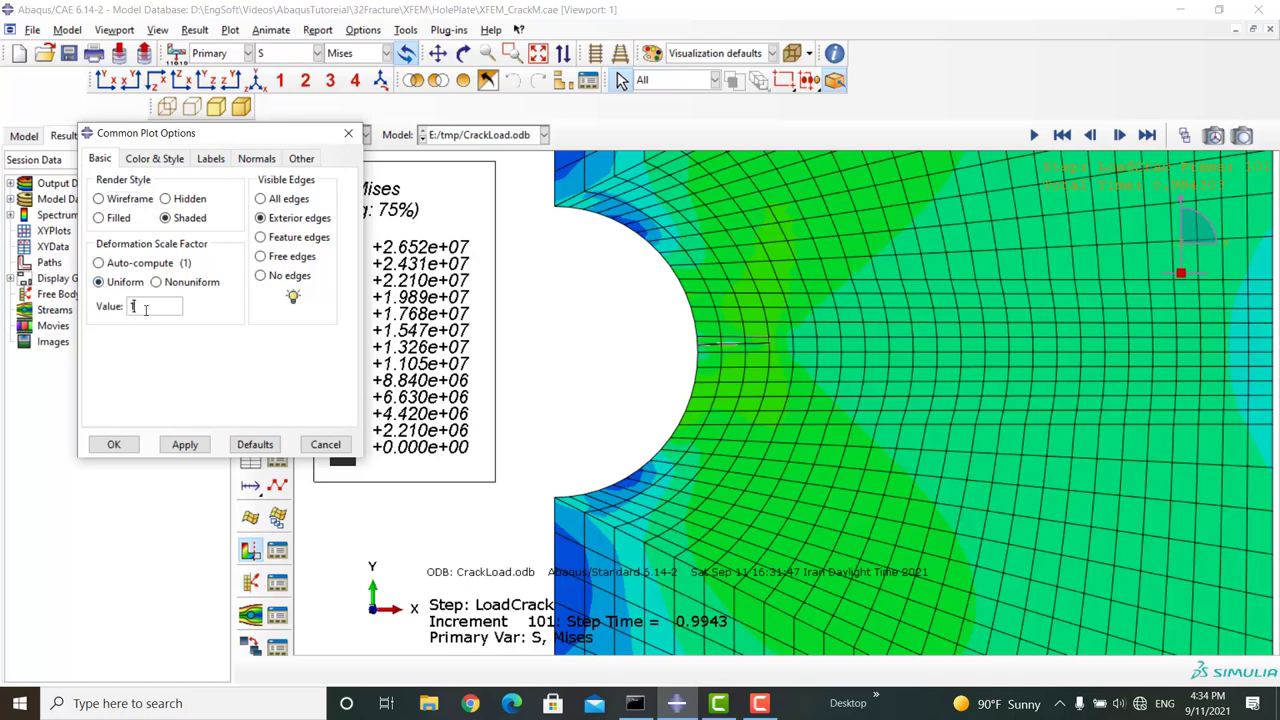
key(BackSpace)
text(4)
click(185, 444)
click(114, 444)
scroll(542, 280, up, 1)
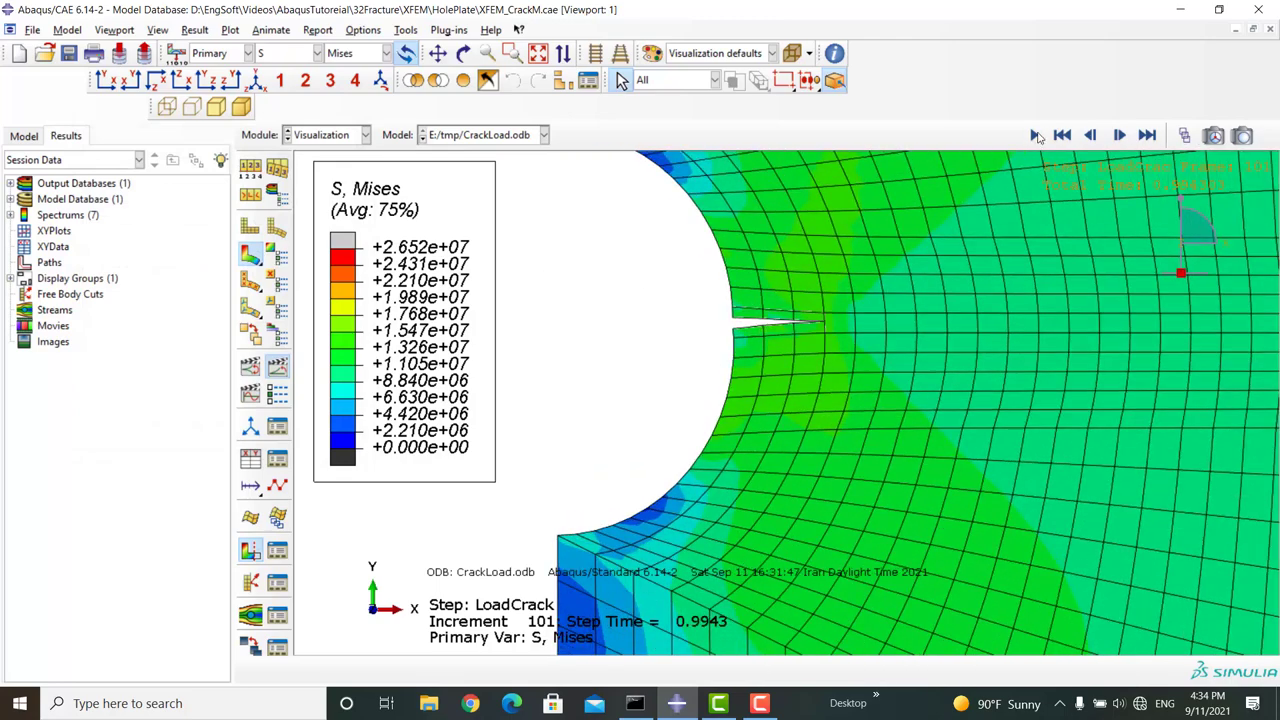
- Go backward and forward through the final frames to examine the crack growth at the hole edge, ending on the last frame
click(1091, 135)
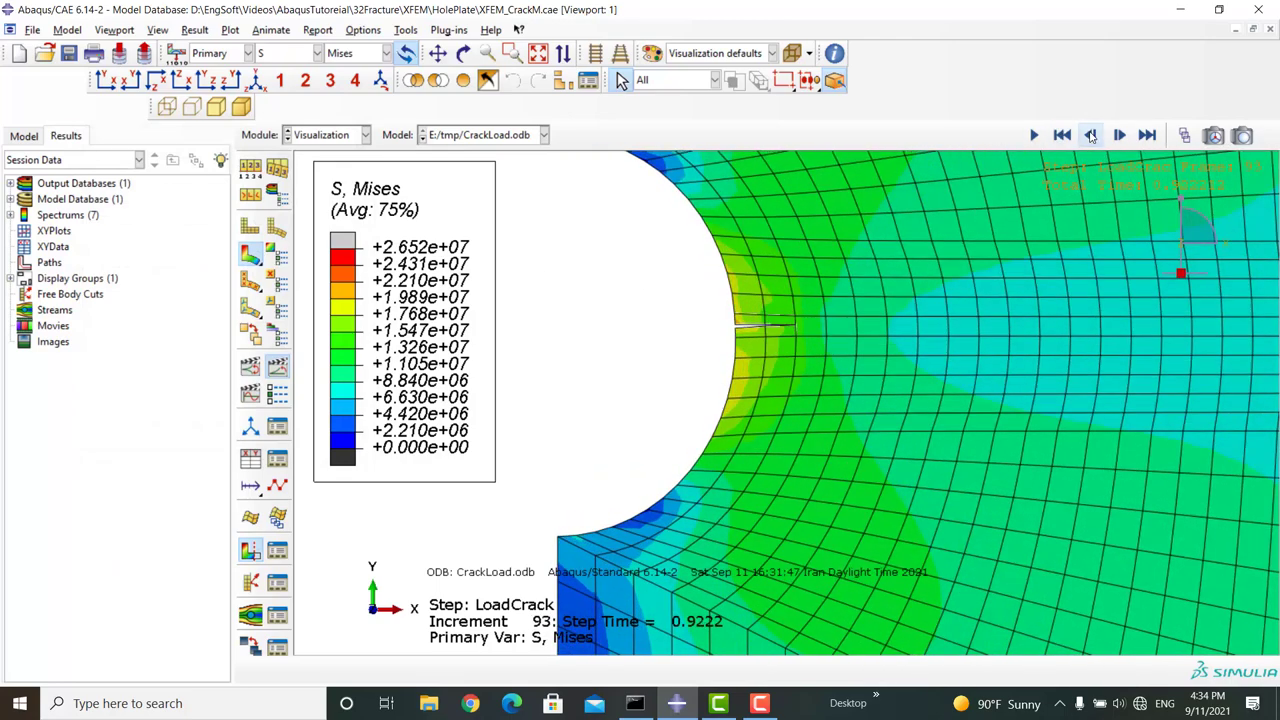
click(1091, 135)
click(1120, 137)
click(1120, 135)
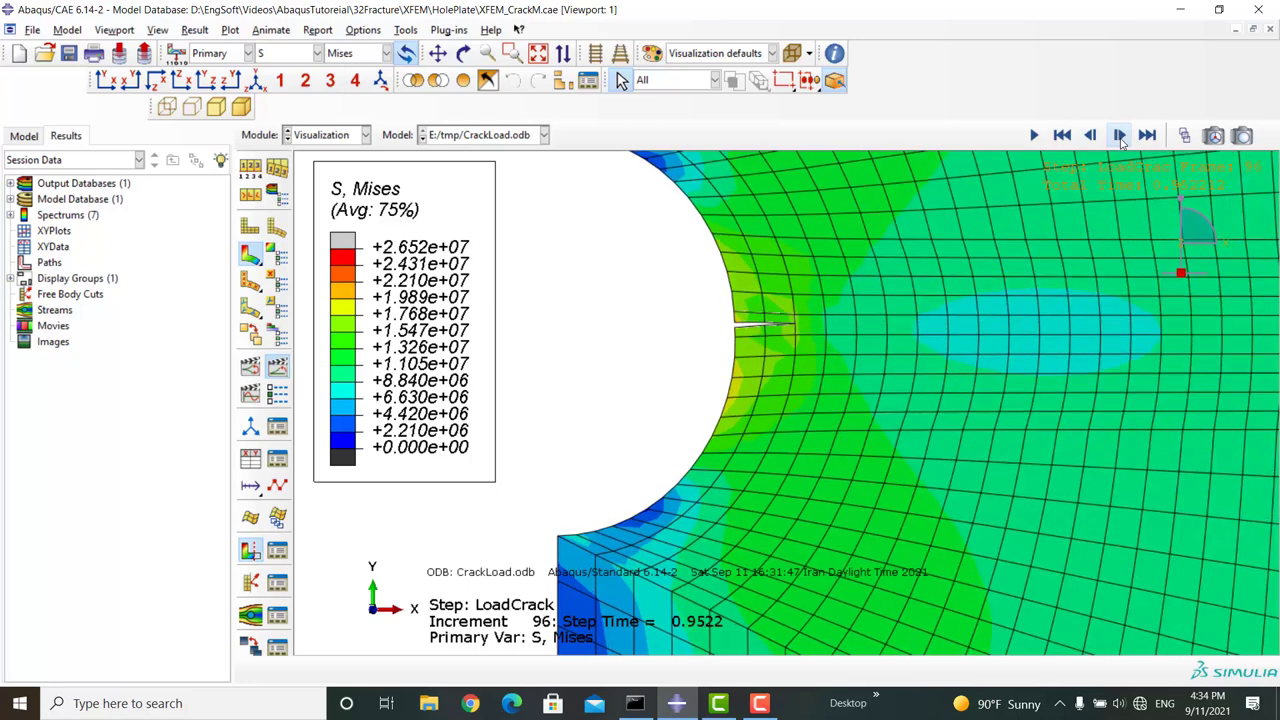
- Display the PHILSM field output contours around the crack, followed by the STATUSXFEM contours
click(278, 54)
click(276, 167)
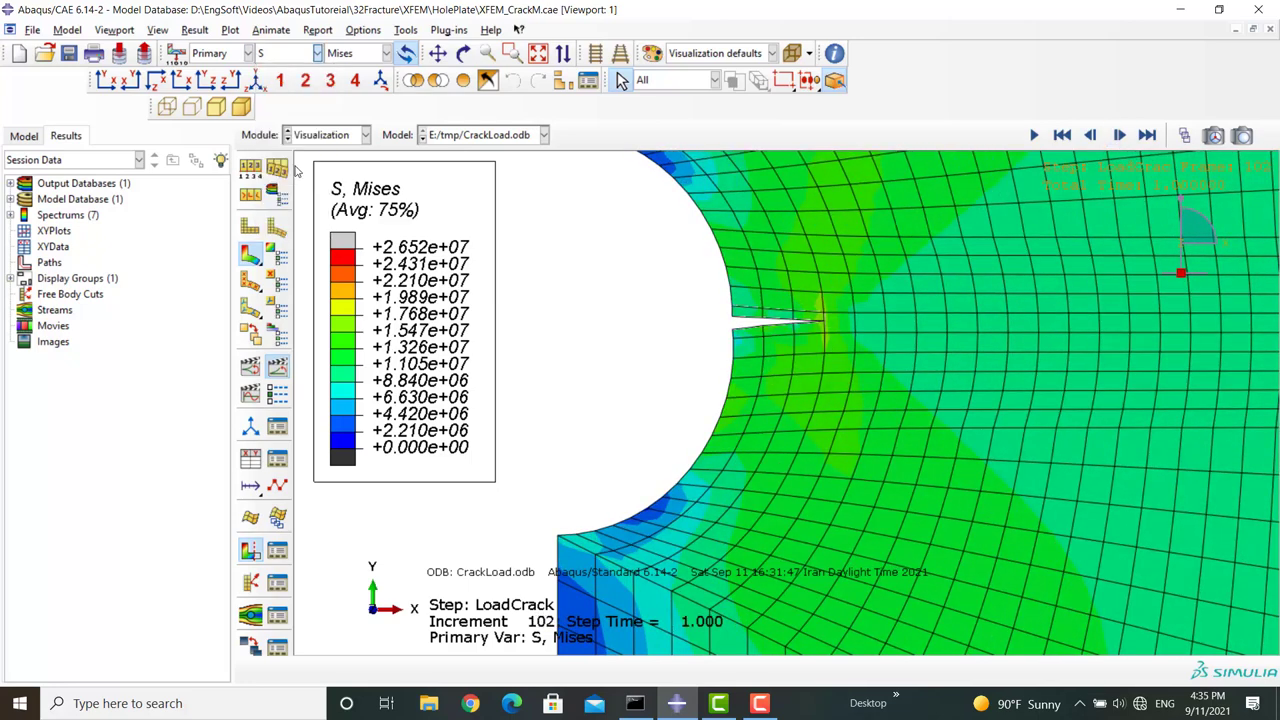
click(278, 57)
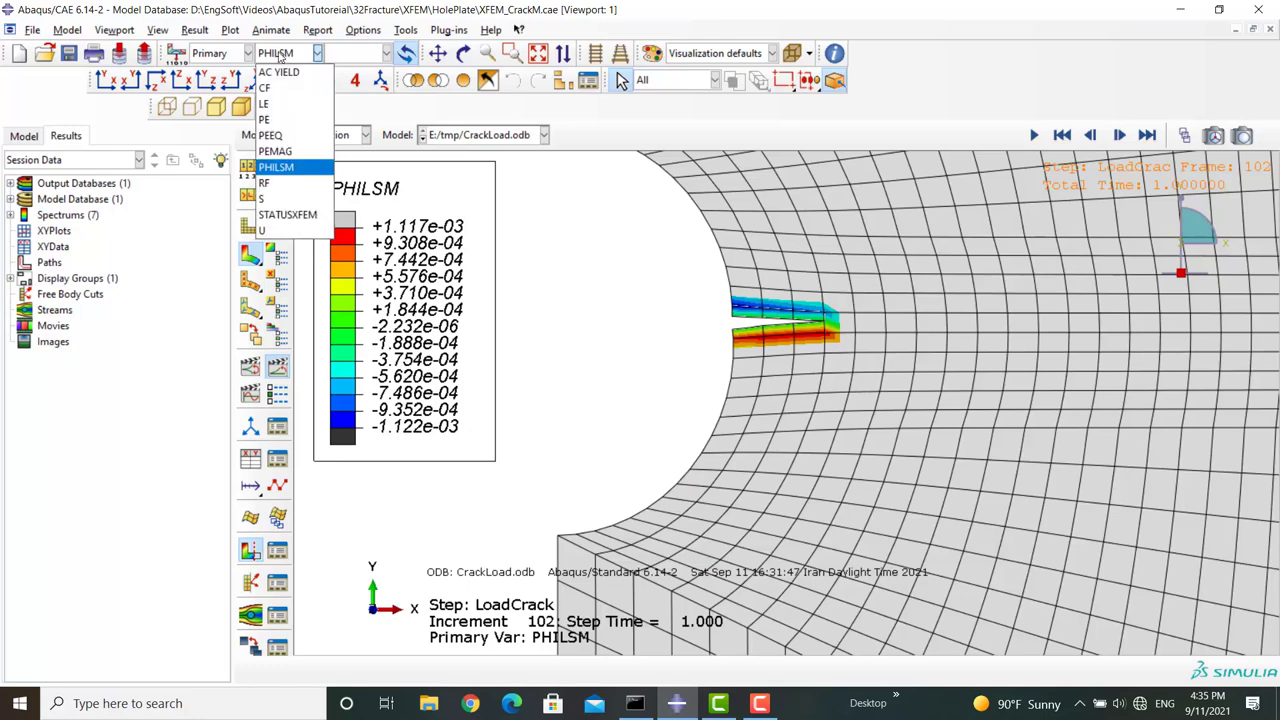
click(305, 214)
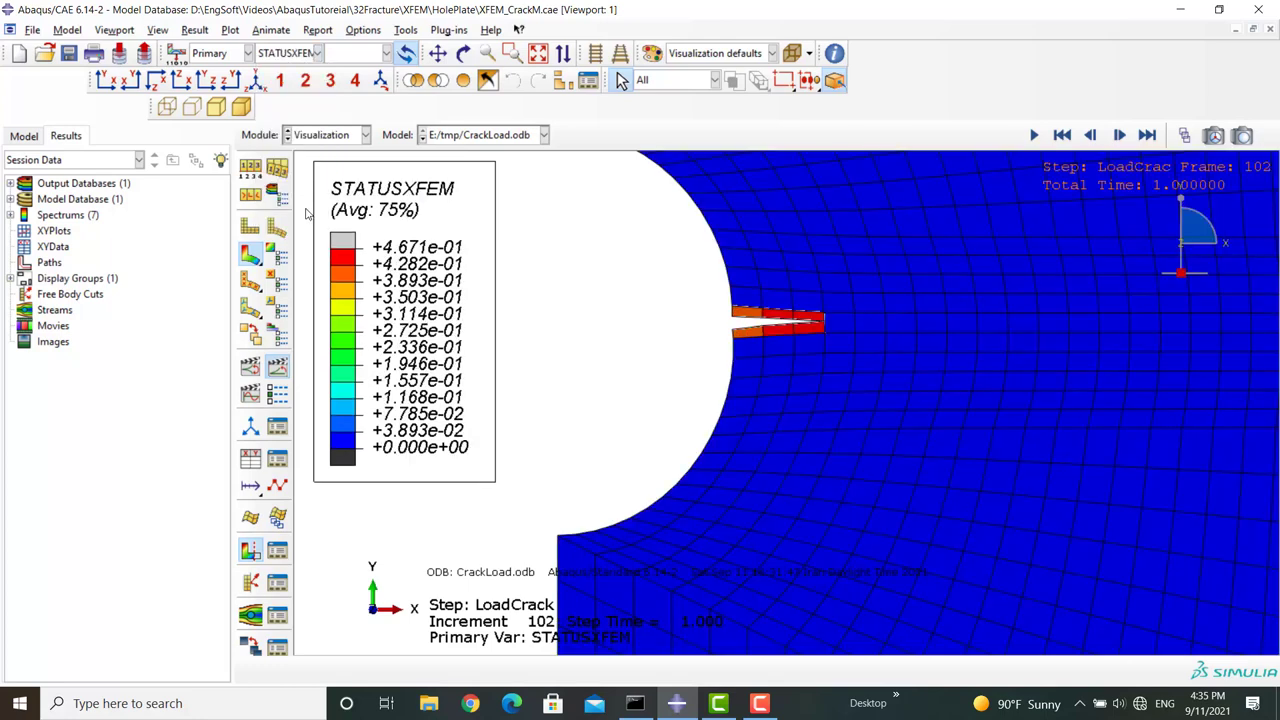